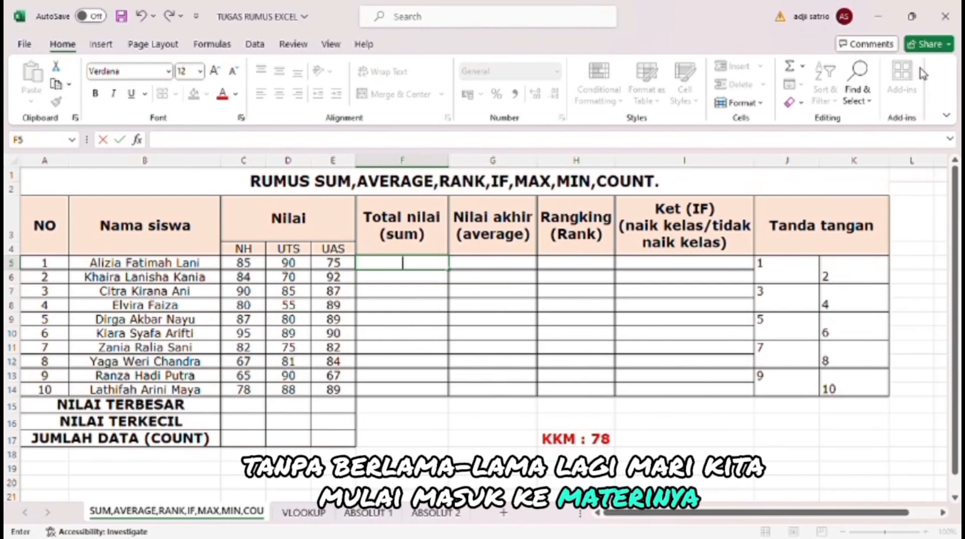
Enter =SUM(C5:E5) in F5 to total the first student's NH, UTS and UAS scores
click(430, 267)
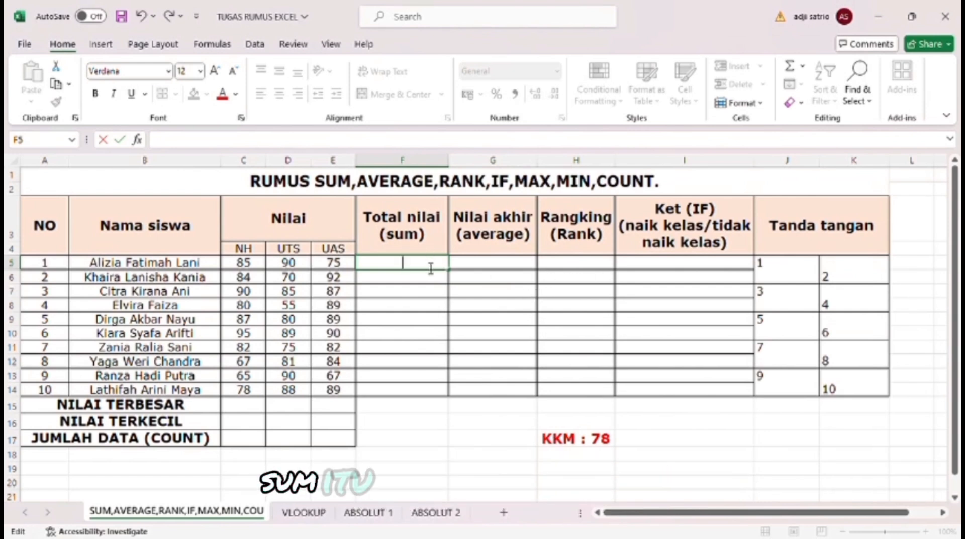
text(=)
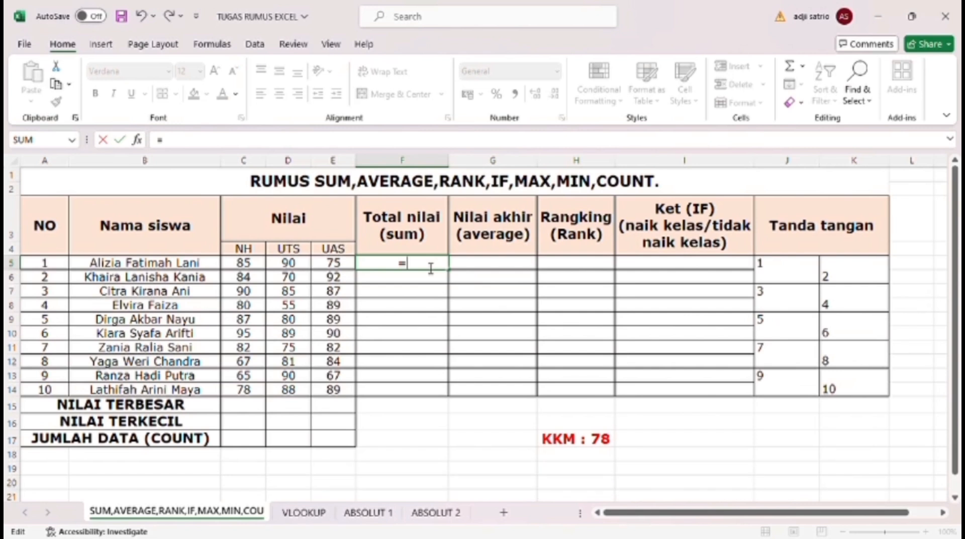
text(SUM)
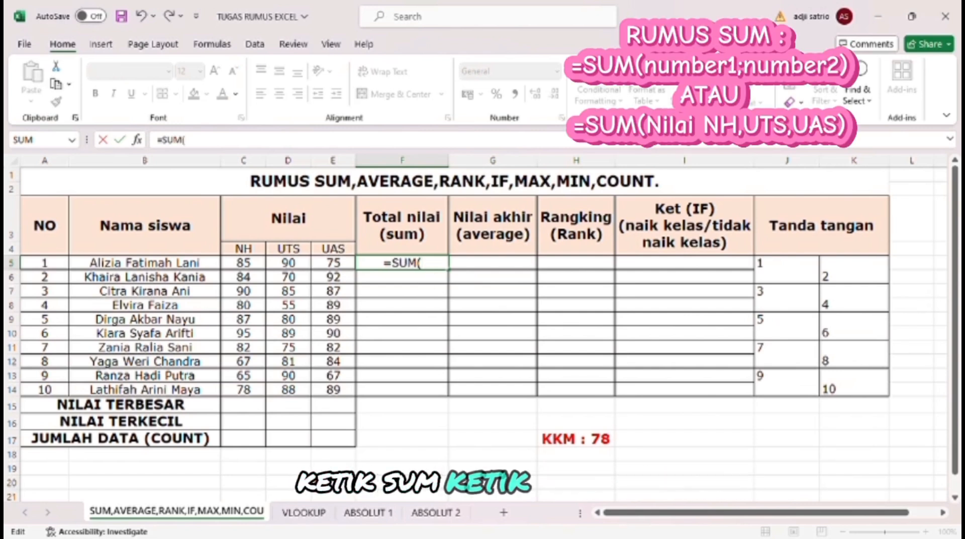
text(()
click(242, 265)
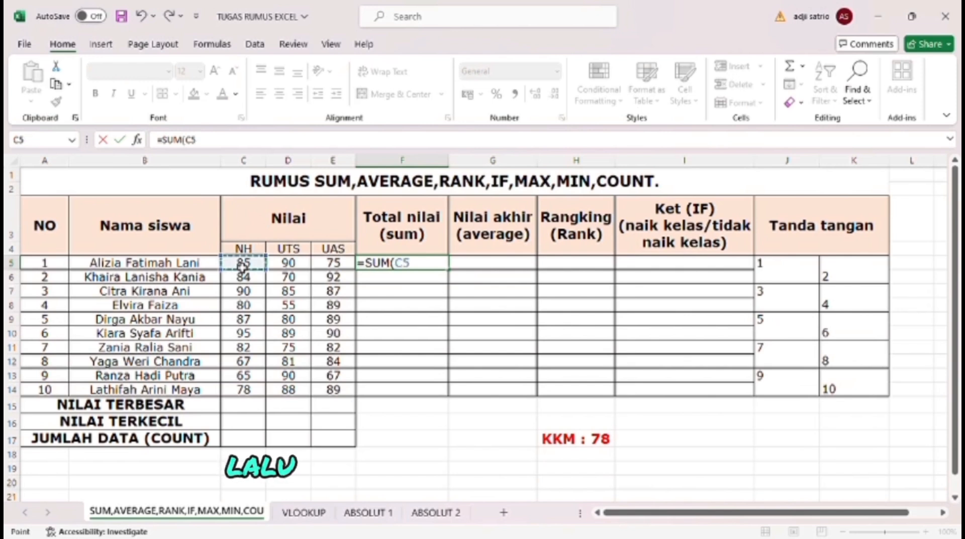
drag(242, 265, 335, 270)
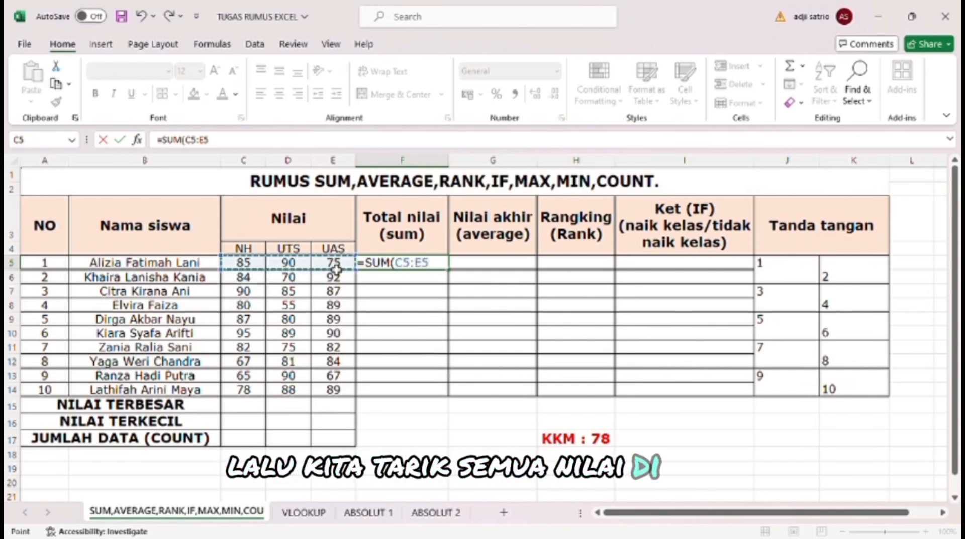
text())
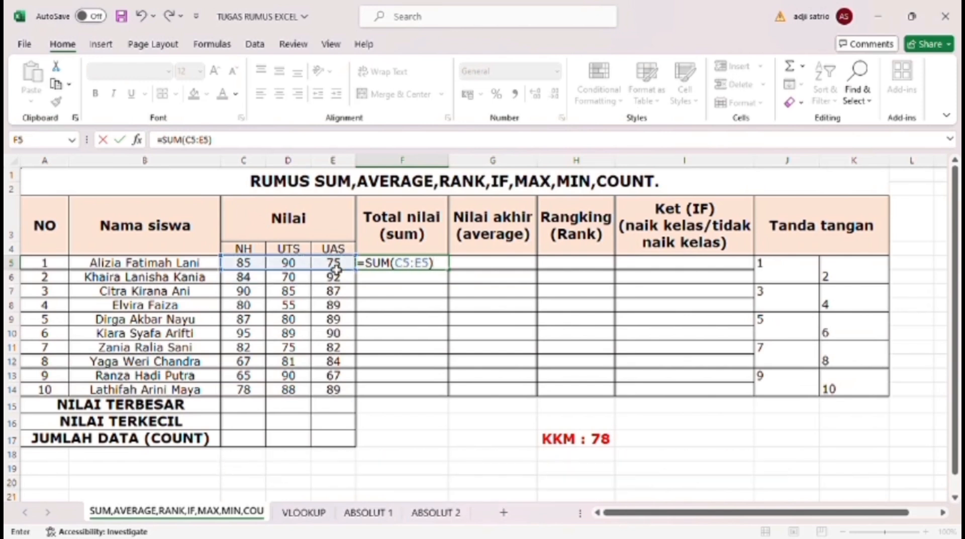
key(Return)
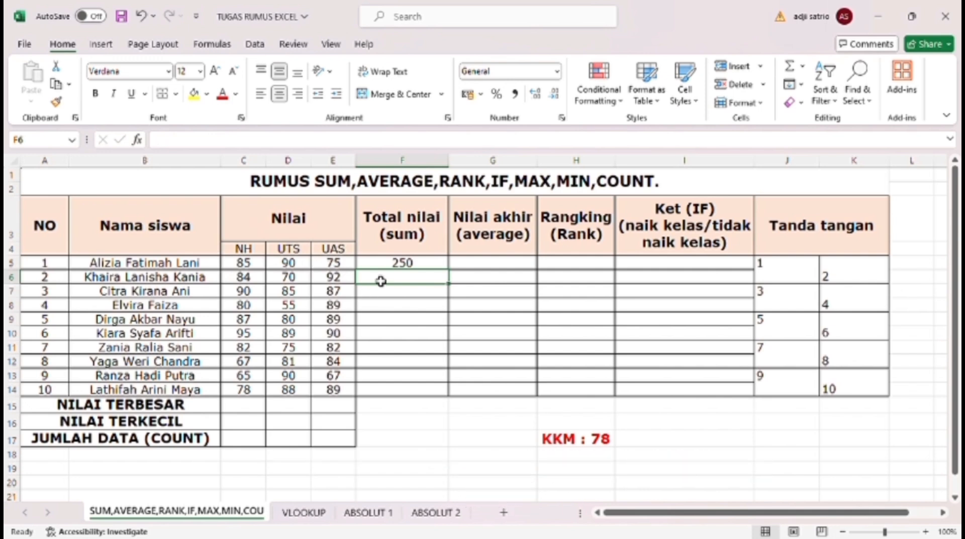
Enter =SUM(C6:E6) in F6 to total the second student's three scores
text(=S)
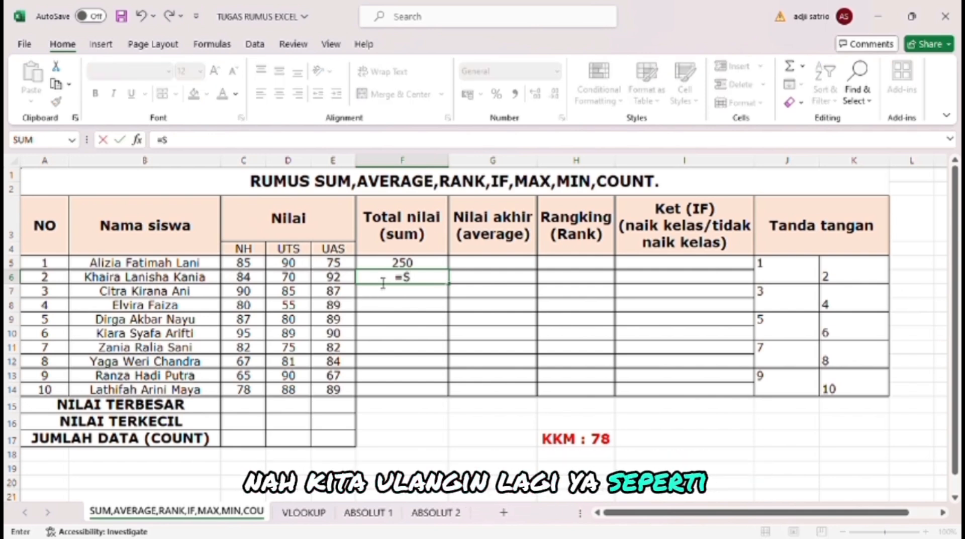
text(UM()
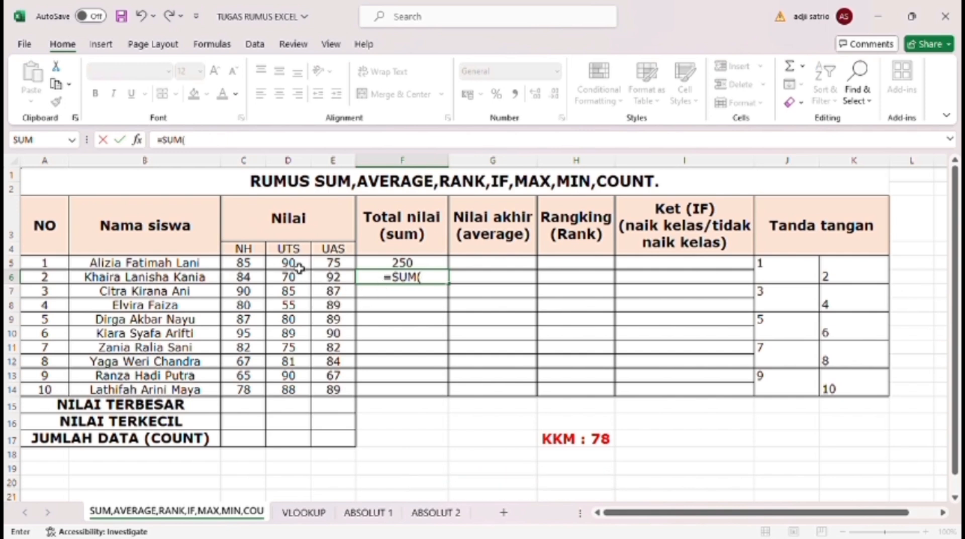
drag(253, 281, 349, 282)
text())
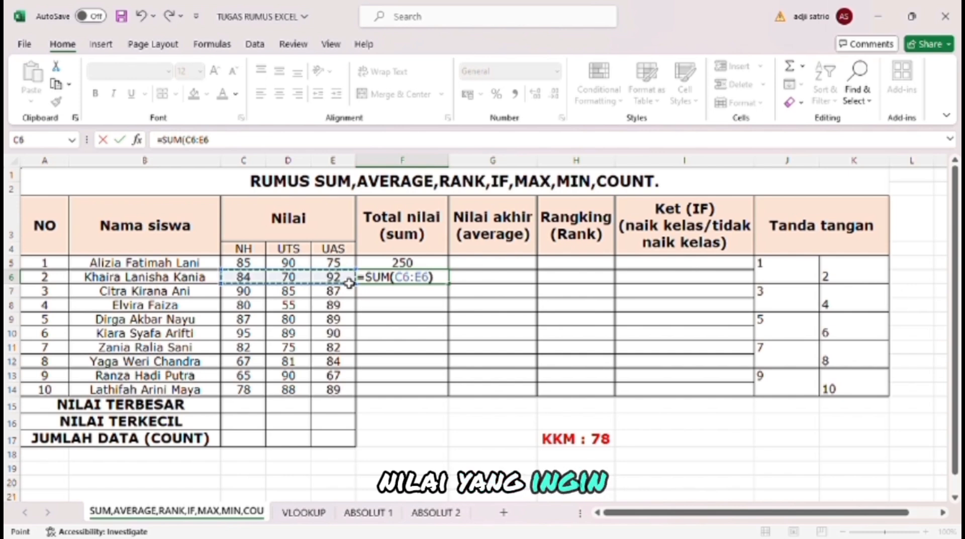
key(Return)
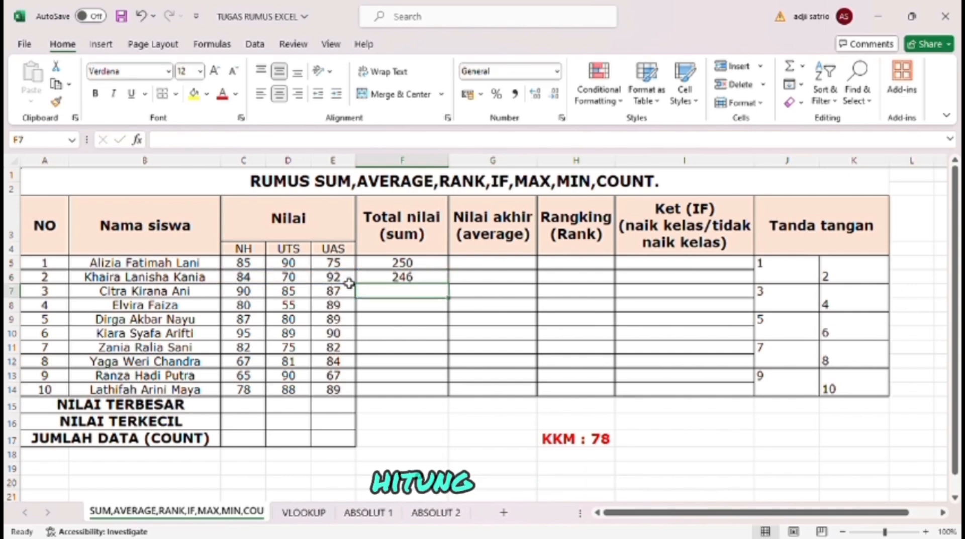
Fill the SUM formulas in F5:F6 down the Total nilai column to F14
click(405, 265)
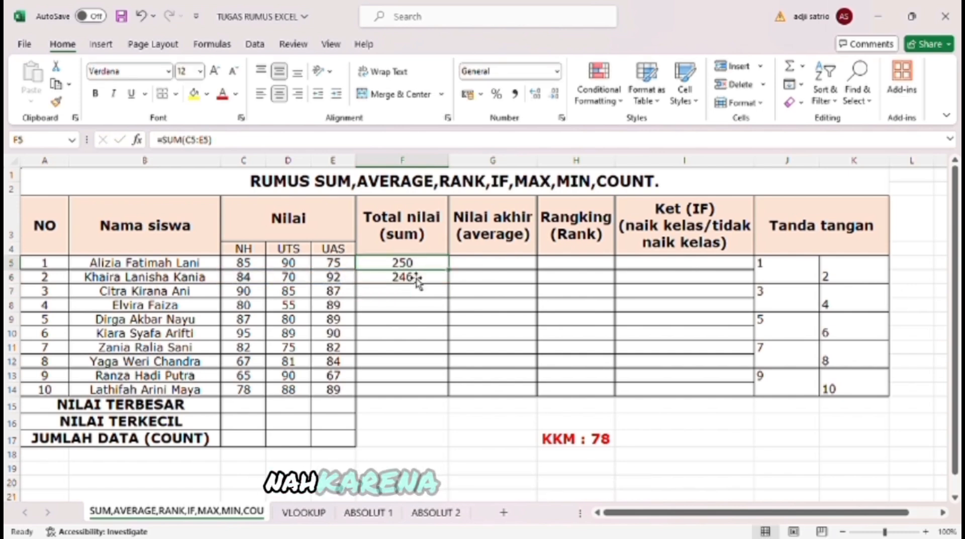
drag(416, 261, 418, 282)
click(413, 269)
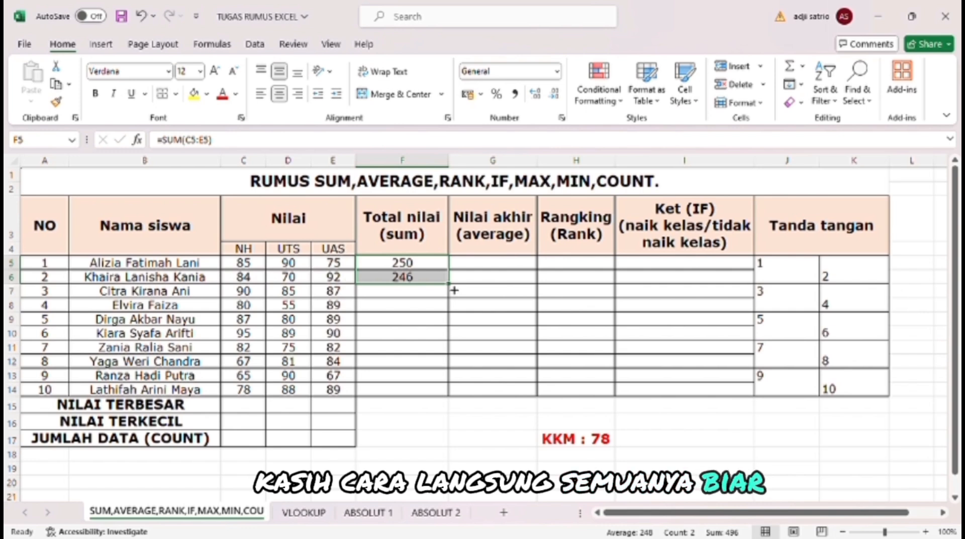
drag(454, 291, 454, 313)
drag(445, 382, 441, 396)
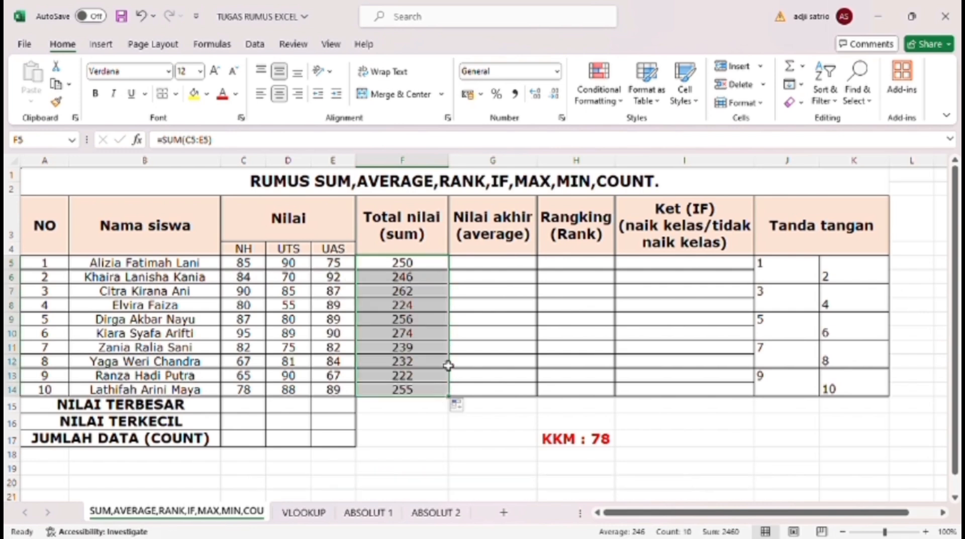
Enter =AVERAGE(C5:E5) in G5 and fill it down the Nilai akhir column to G14
click(498, 266)
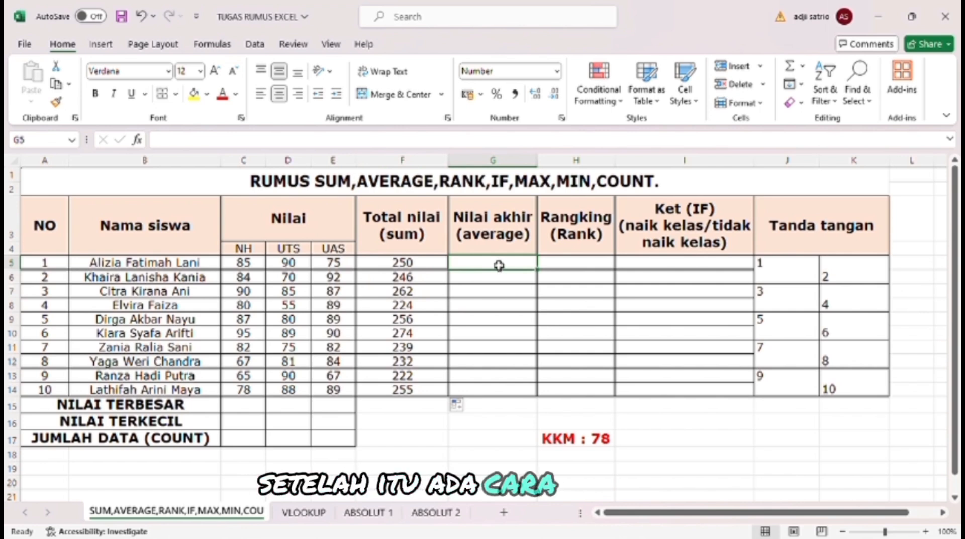
text(=A)
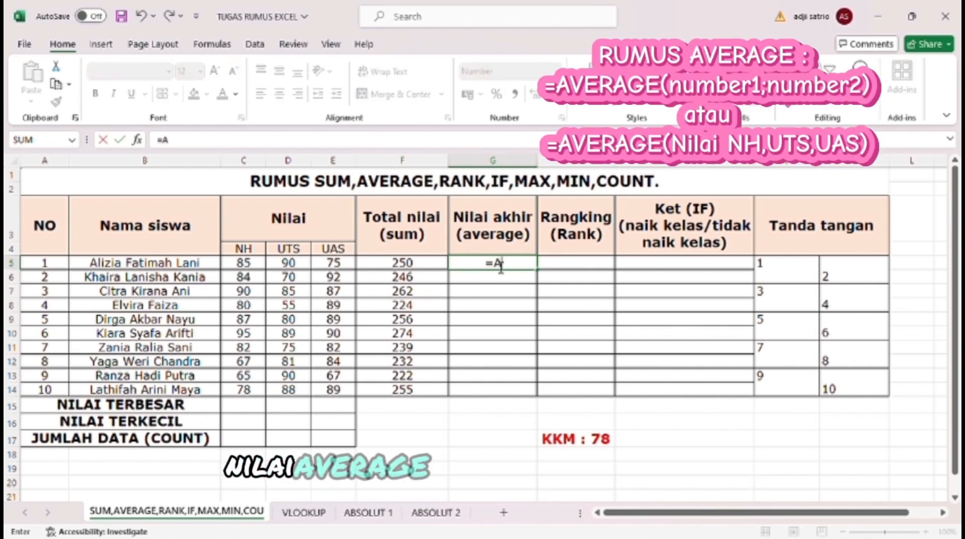
text(VERA)
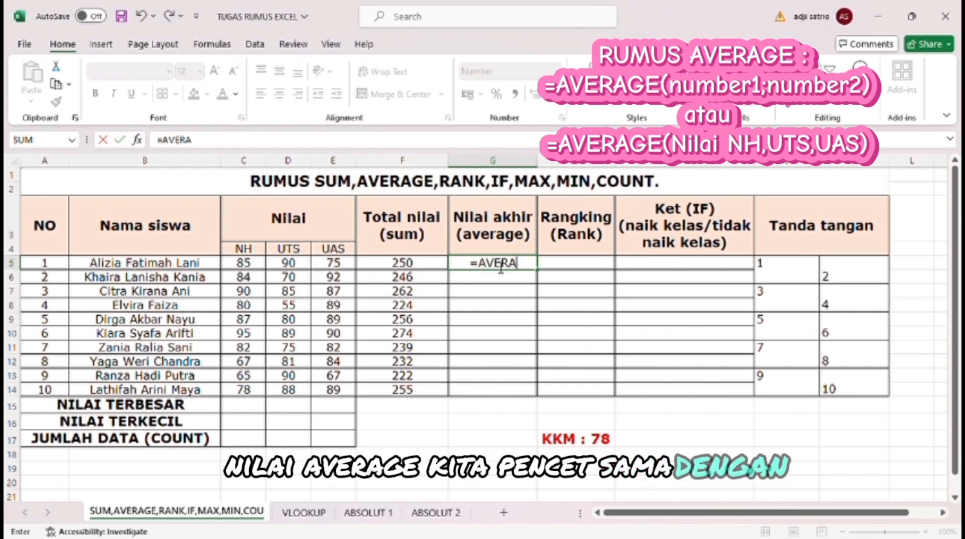
text(GE()
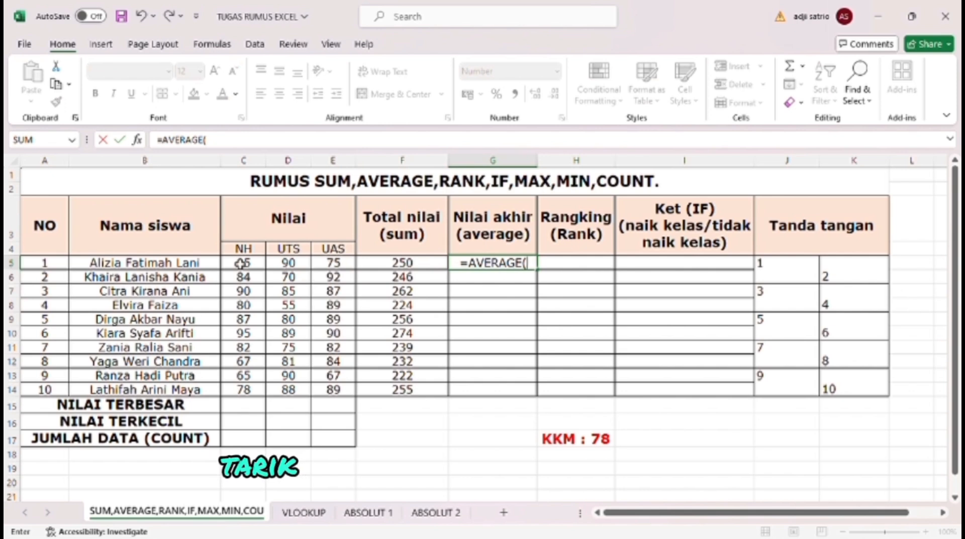
drag(240, 262, 334, 266)
text())
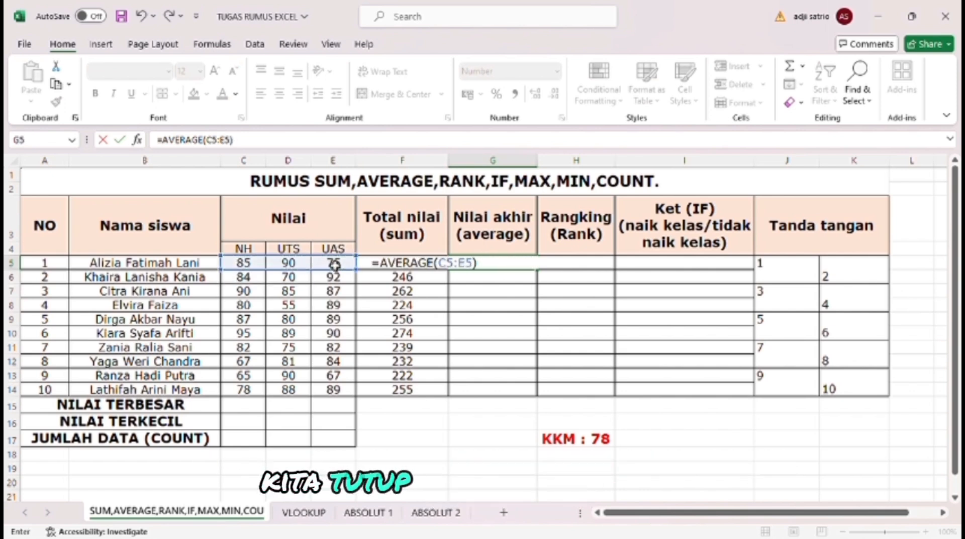
key(Return)
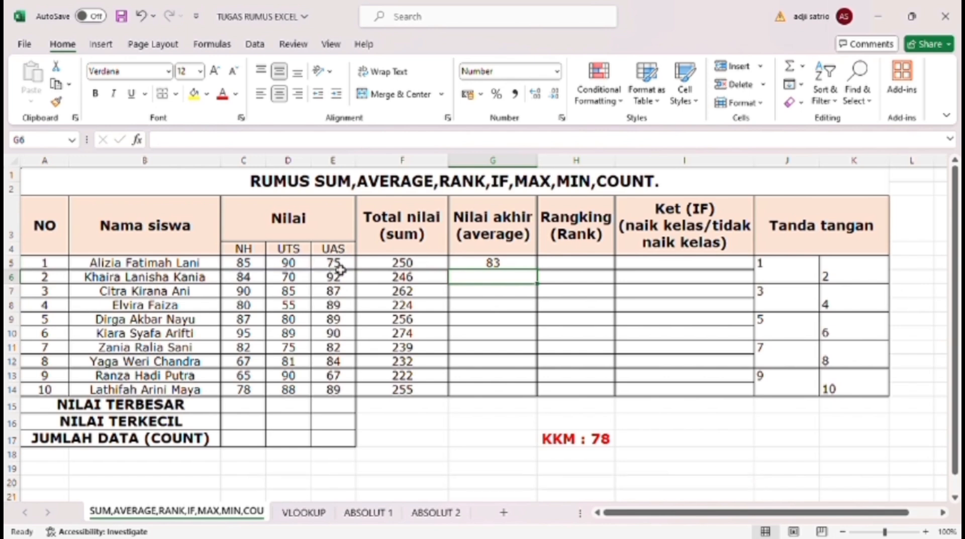
click(490, 262)
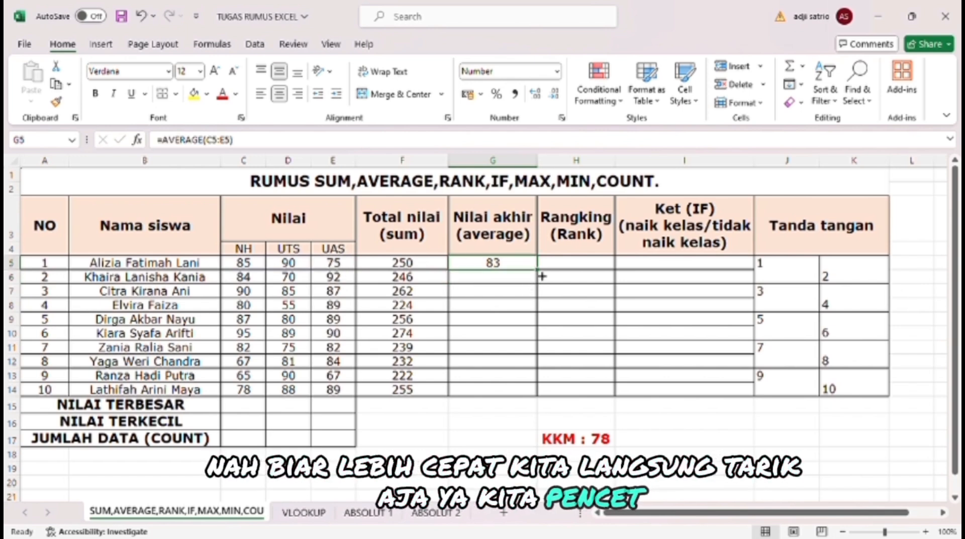
drag(537, 270, 533, 400)
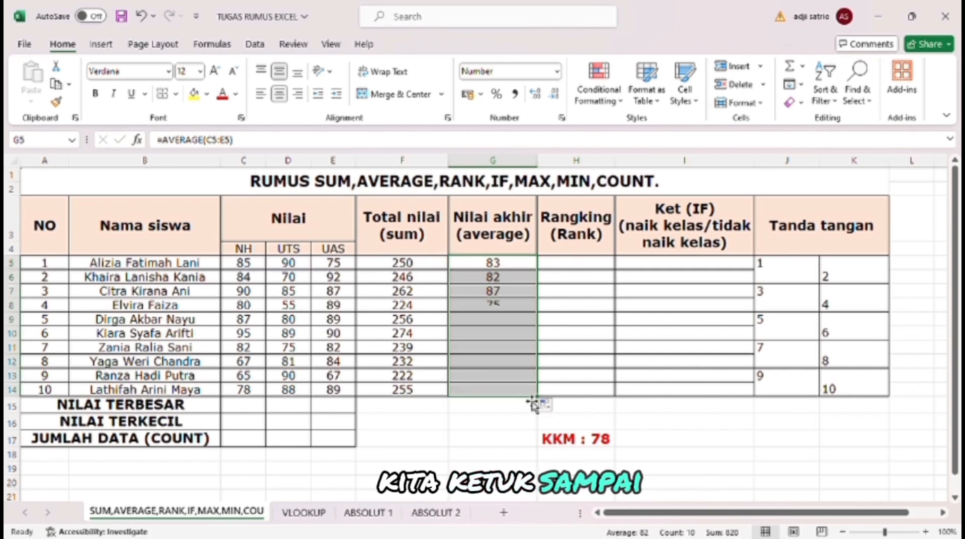
Enter =RANK(G5;G5:G14) in H5 to rank the first student's average
click(574, 268)
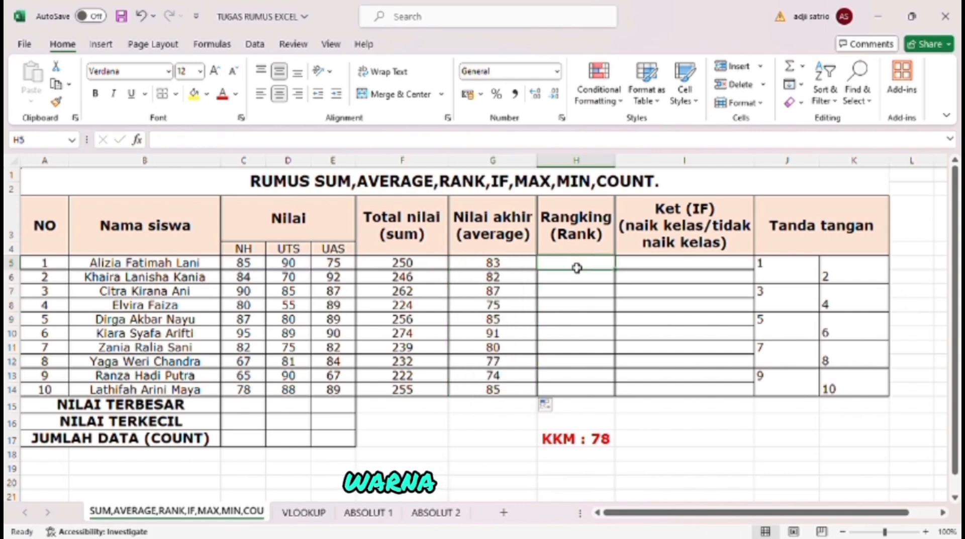
text(=)
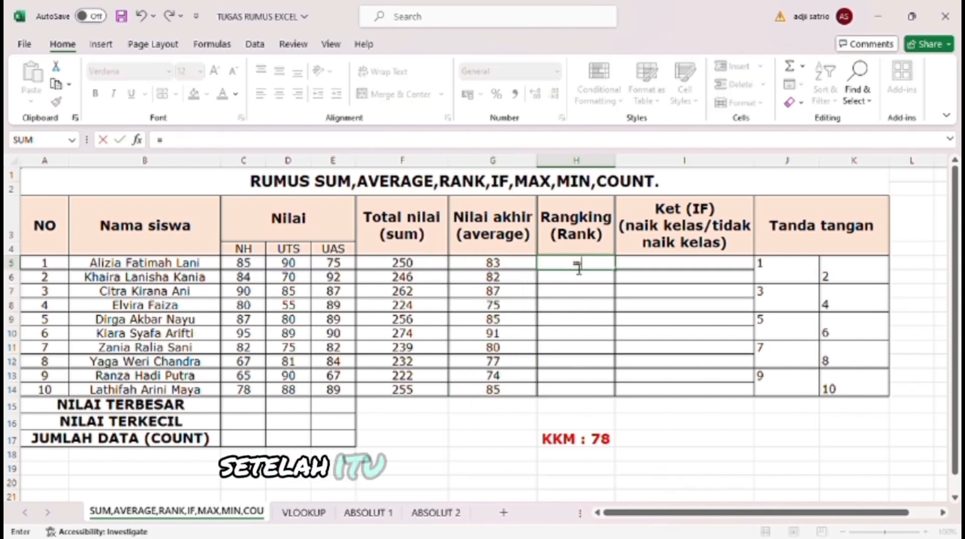
text(RAN)
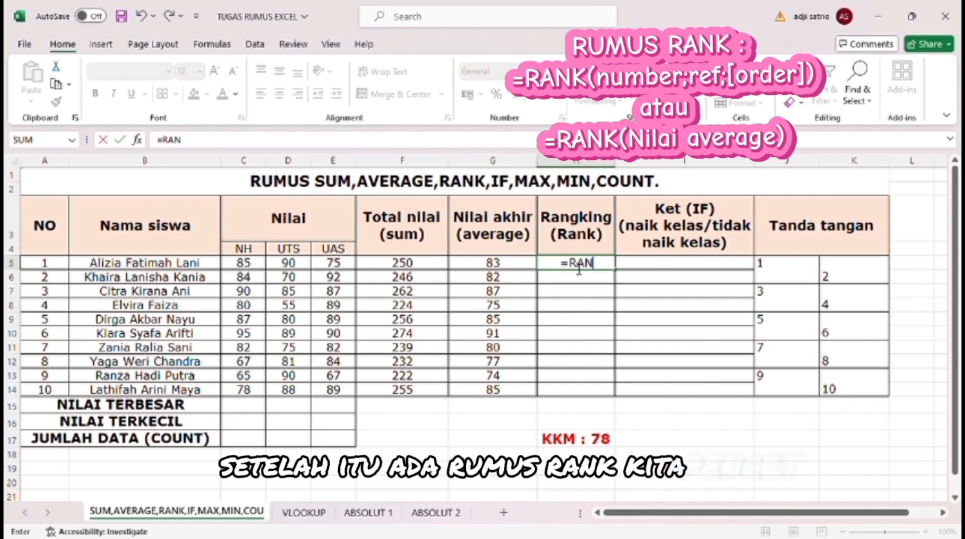
text(K)
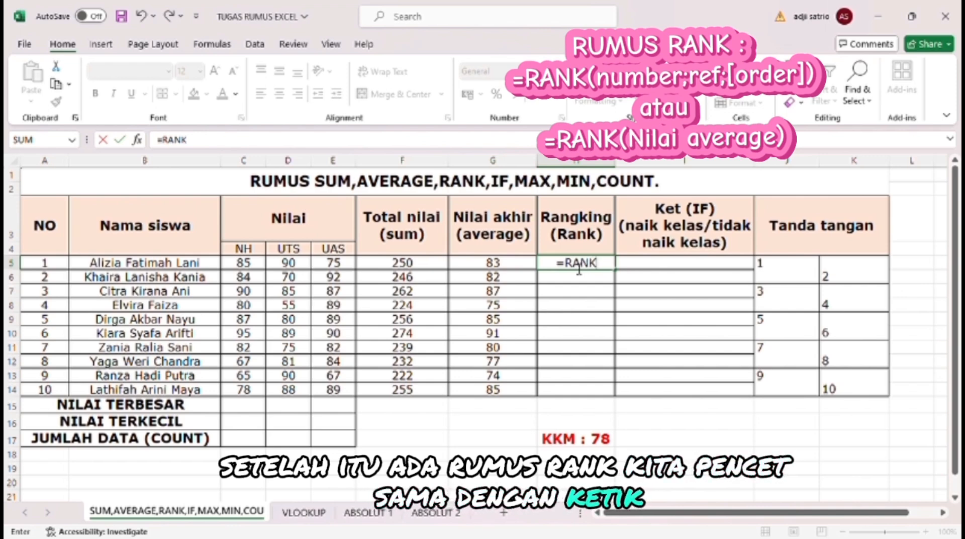
text(()
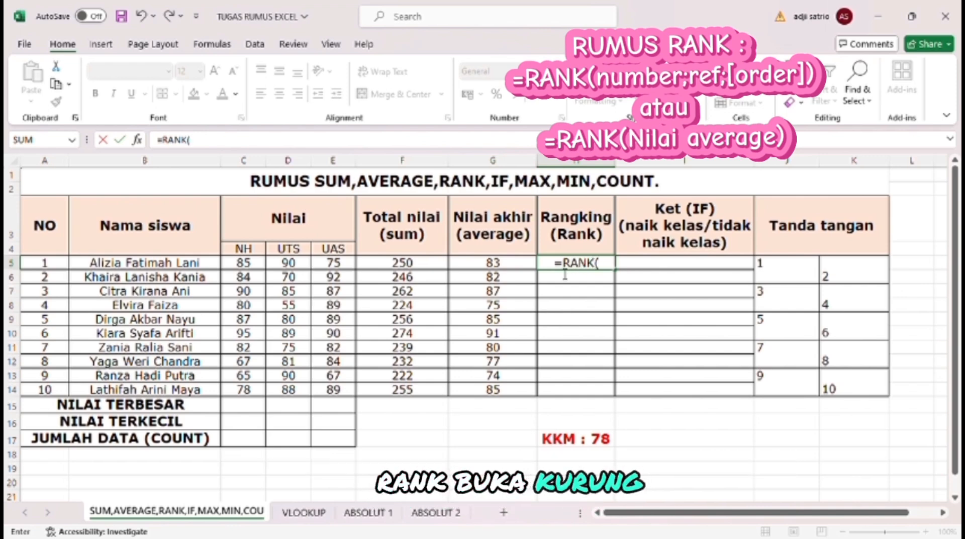
click(516, 267)
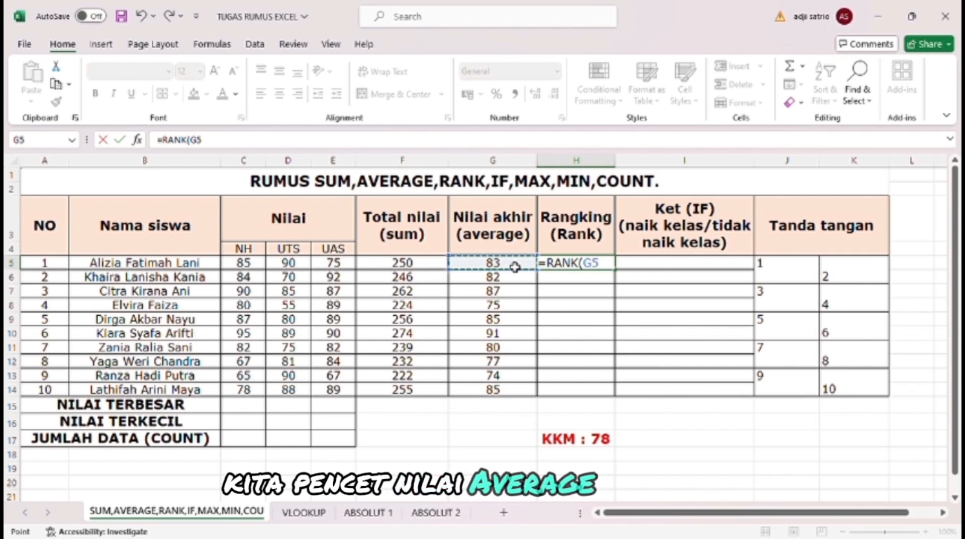
text(;)
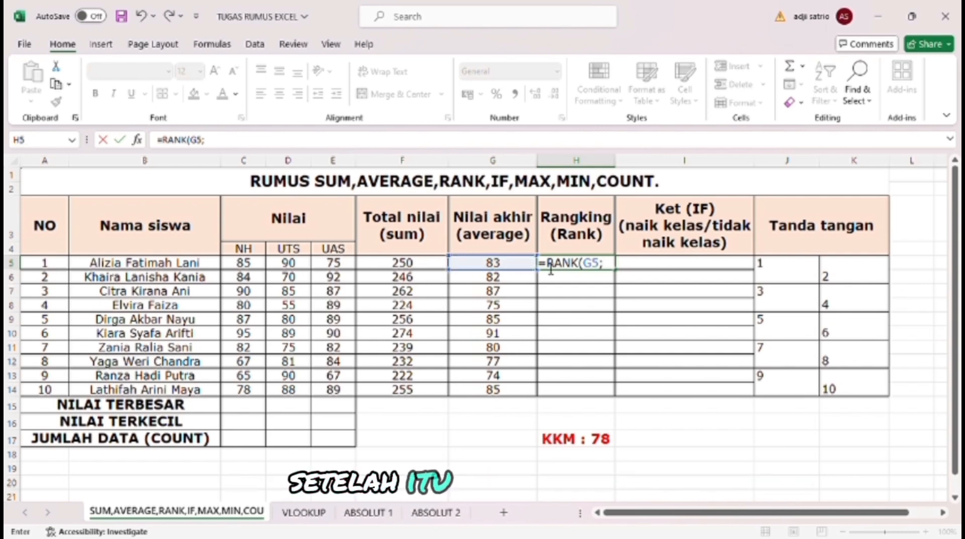
drag(520, 263, 528, 385)
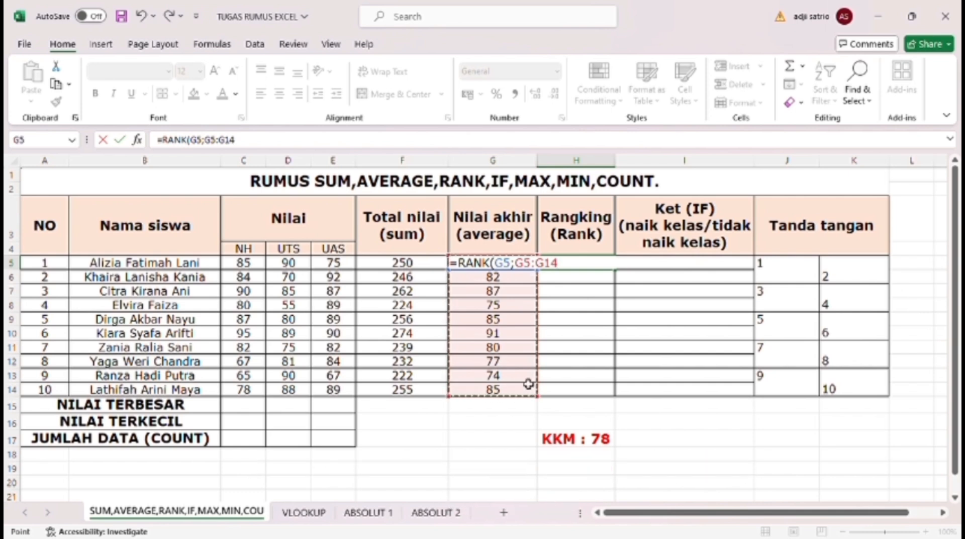
text())
key(Return)
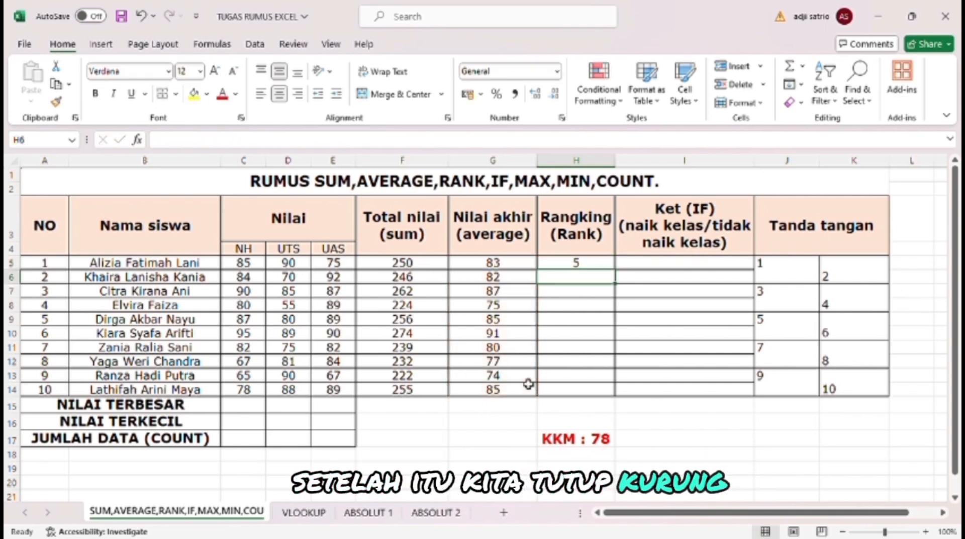
Fill the RANK formula from H5 down the Rangking column to H14
click(571, 261)
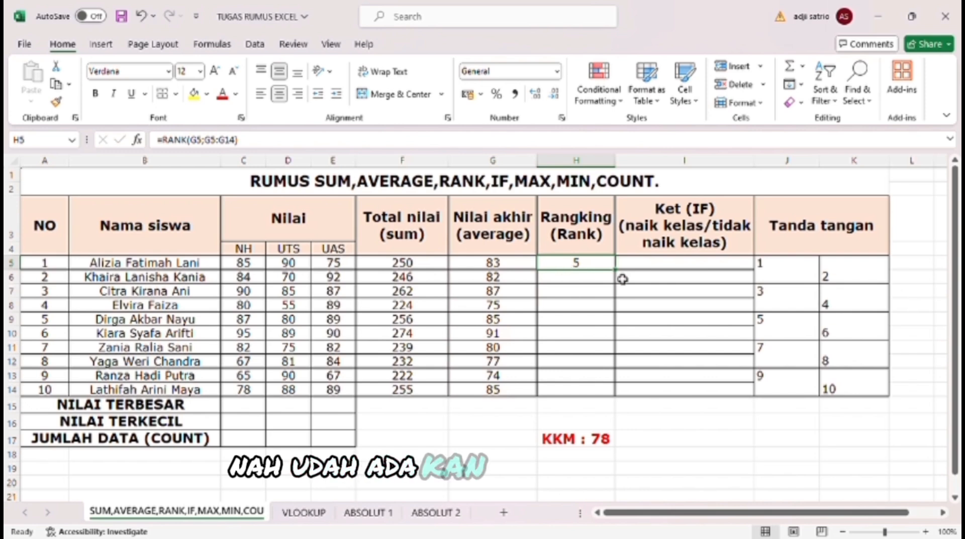
drag(618, 278, 617, 307)
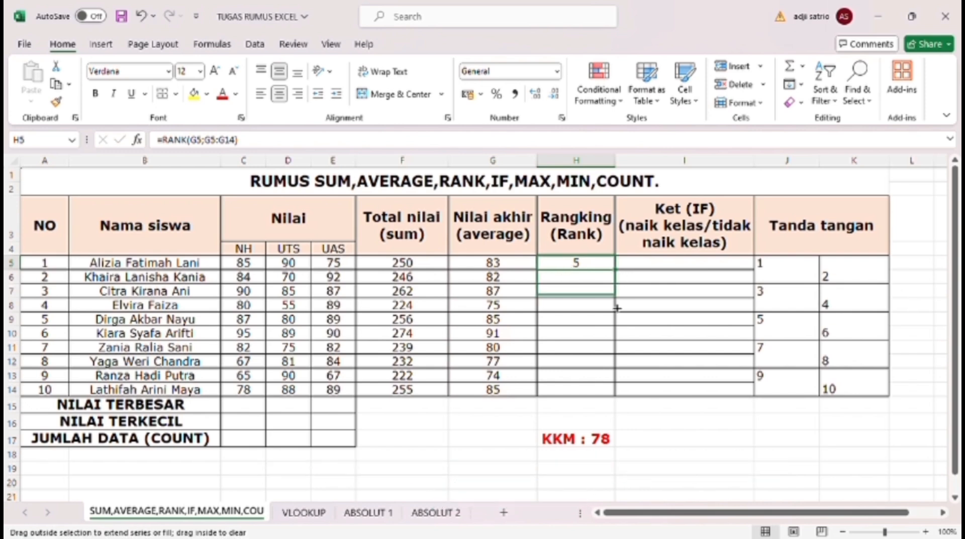
drag(609, 404, 611, 407)
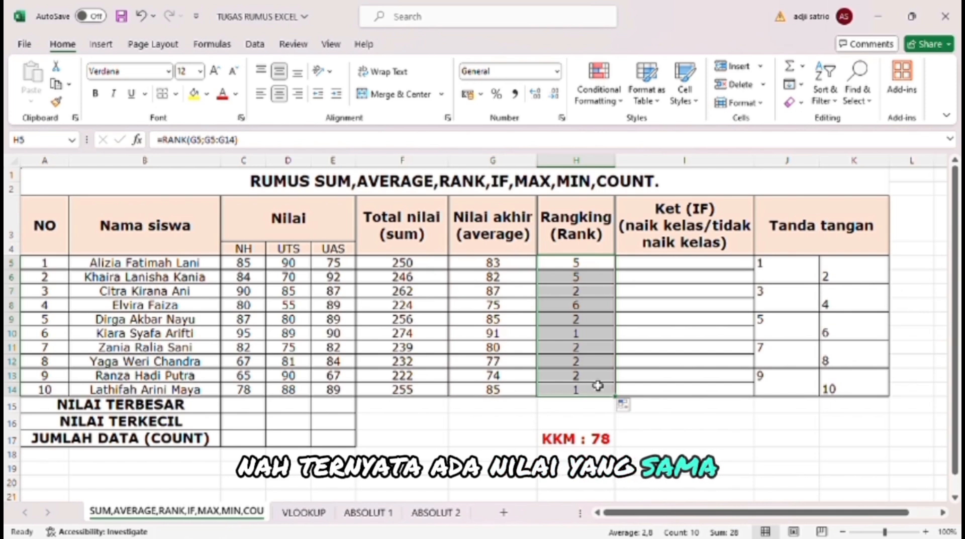
Change the formula in H5 to =RANK(G5;$G$5:$G$14) and fill it down the Rangking column to H14
click(593, 265)
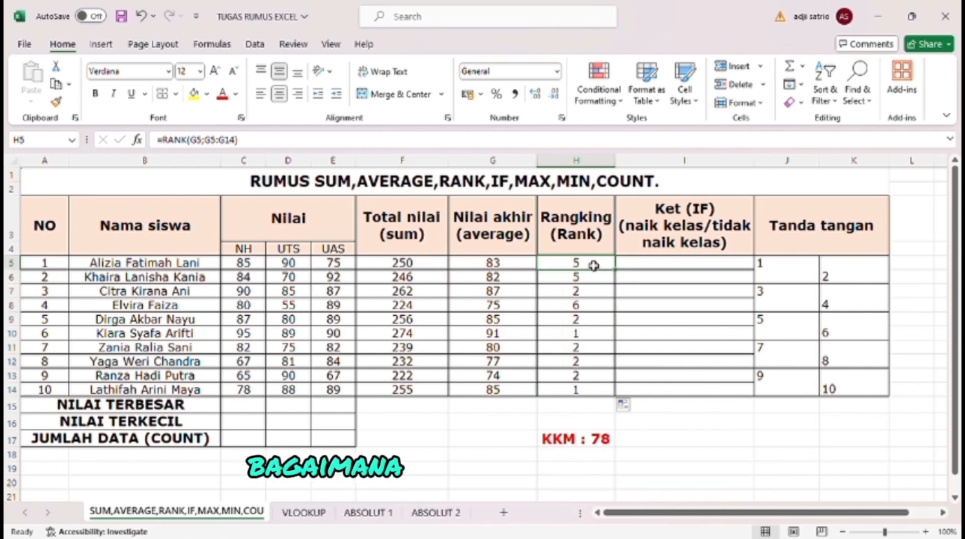
double_click(594, 266)
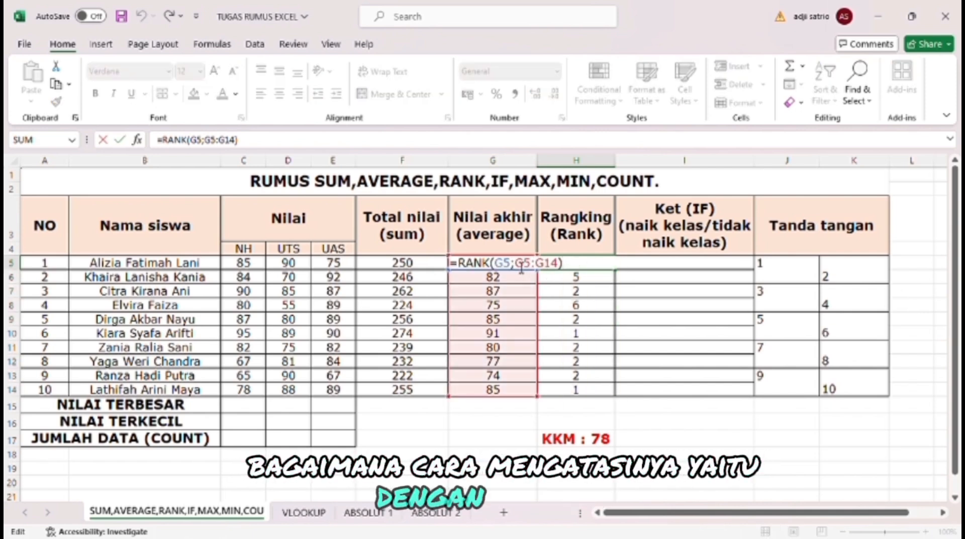
drag(515, 264, 532, 266)
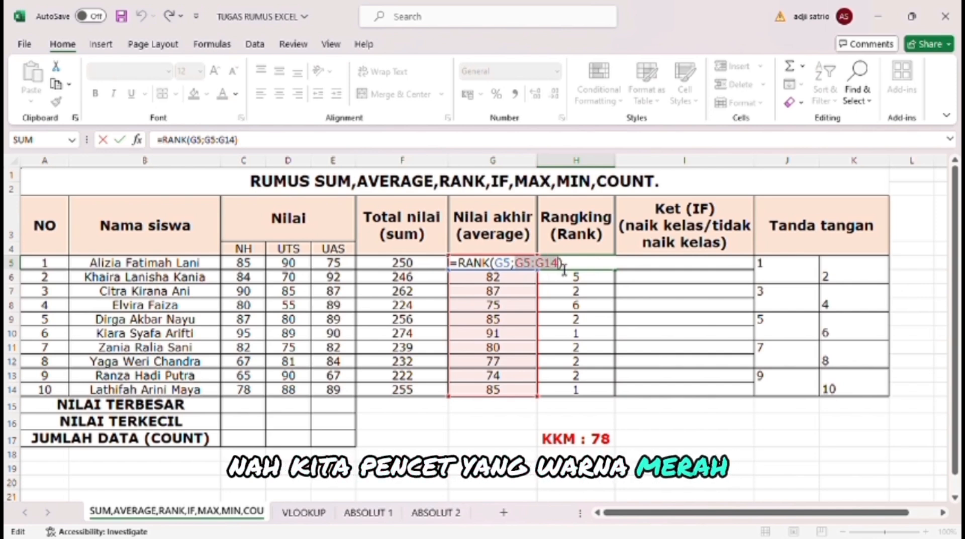
key(F4)
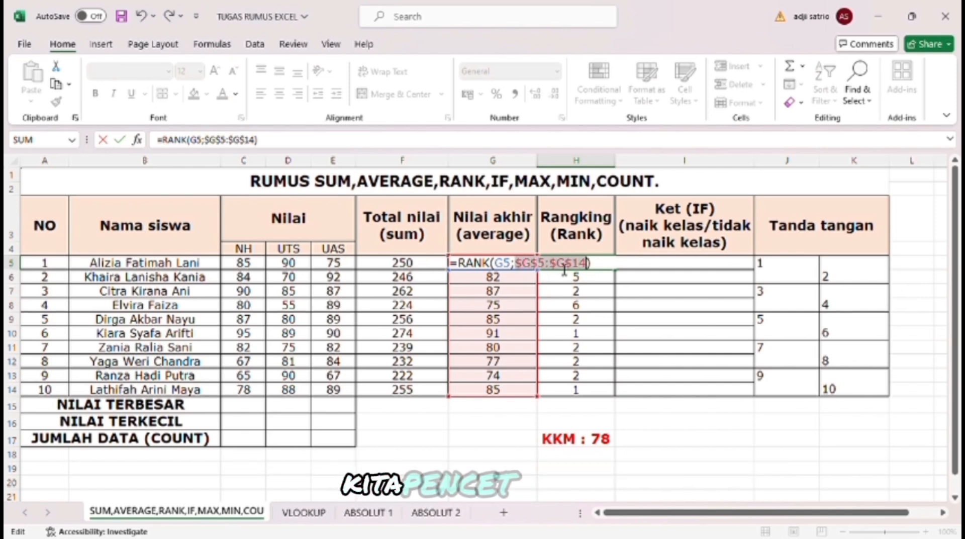
key(Return)
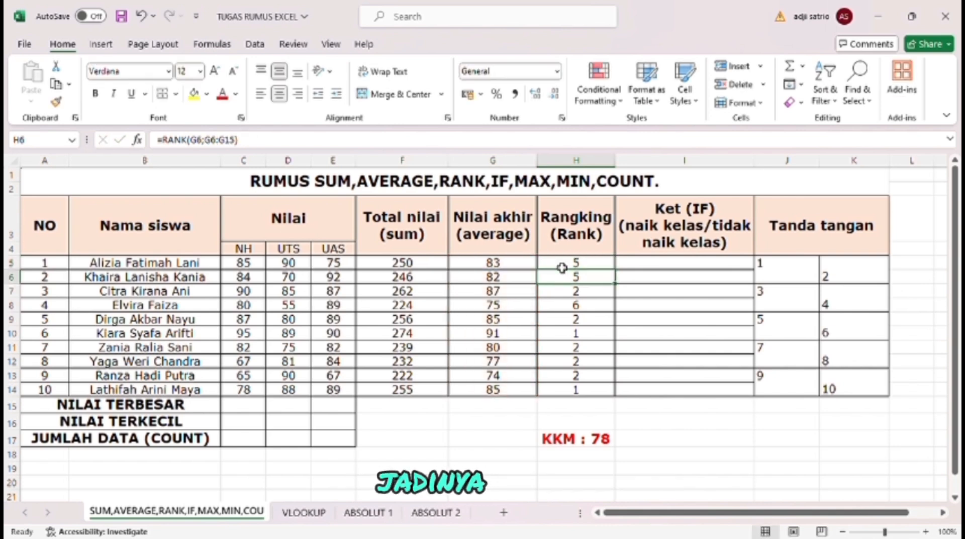
click(562, 267)
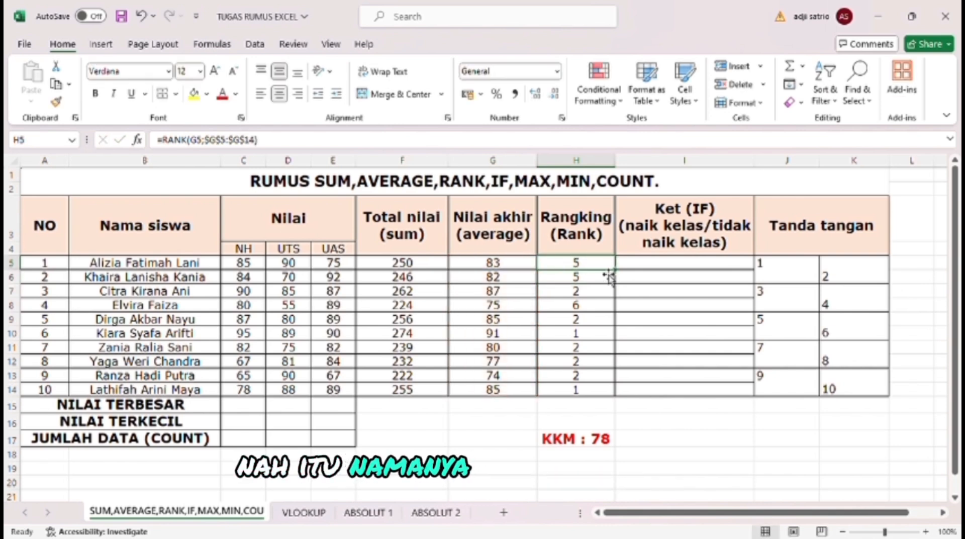
drag(614, 269, 618, 400)
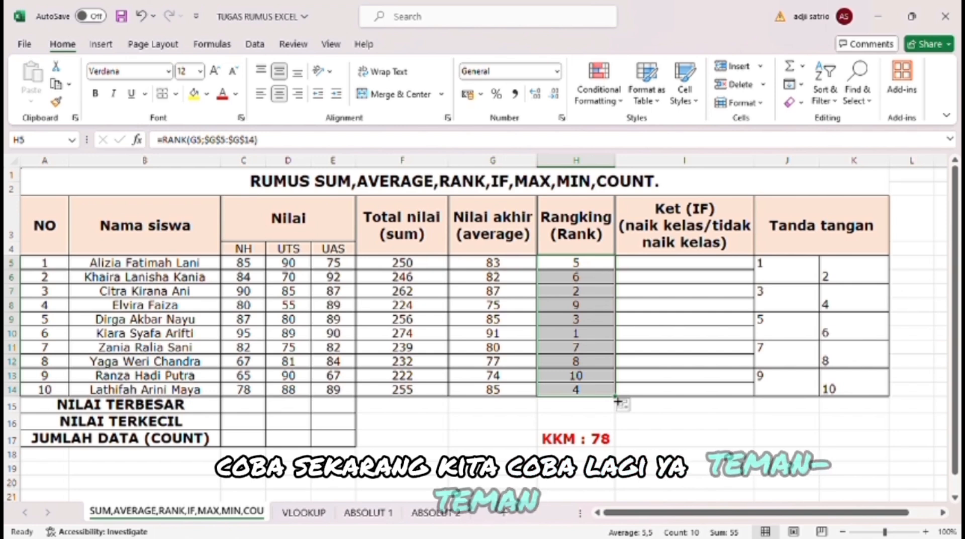
Begin an IF formula in I5 that tests G5>=78 and gives "Naik kelas" as the true result
click(656, 266)
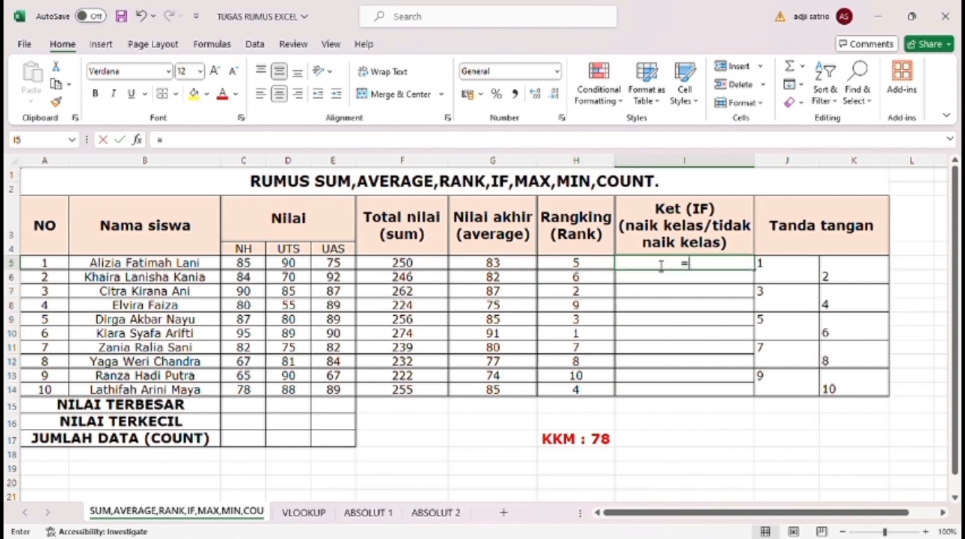
text(=IF()
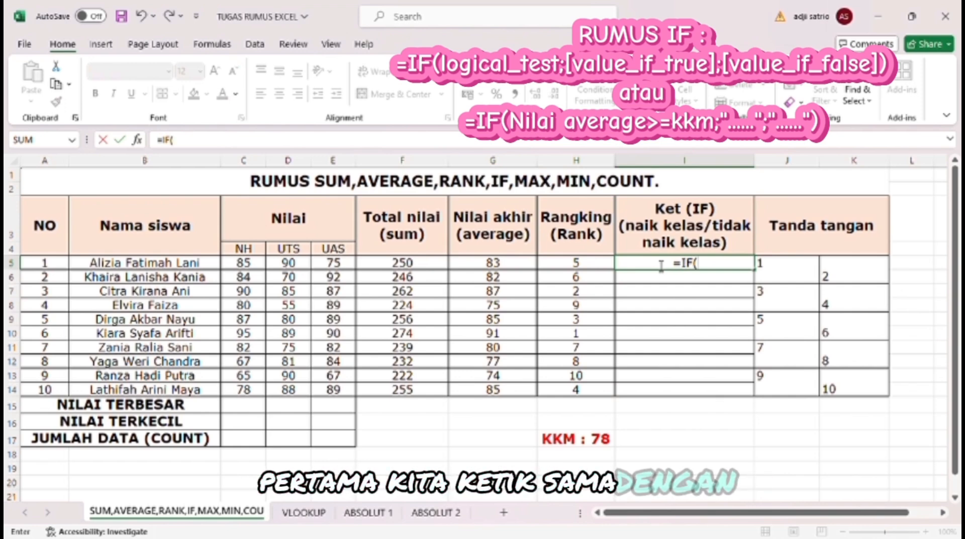
click(534, 268)
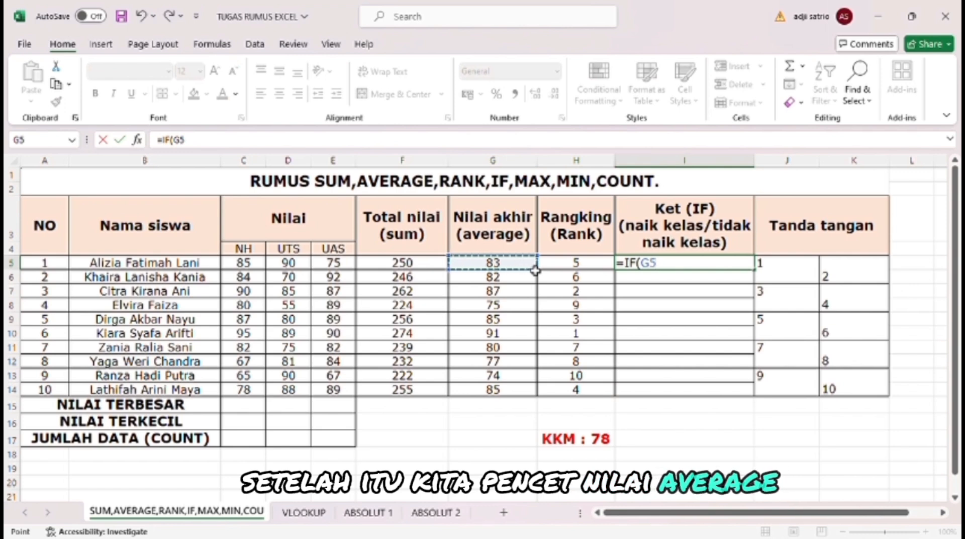
text(>=)
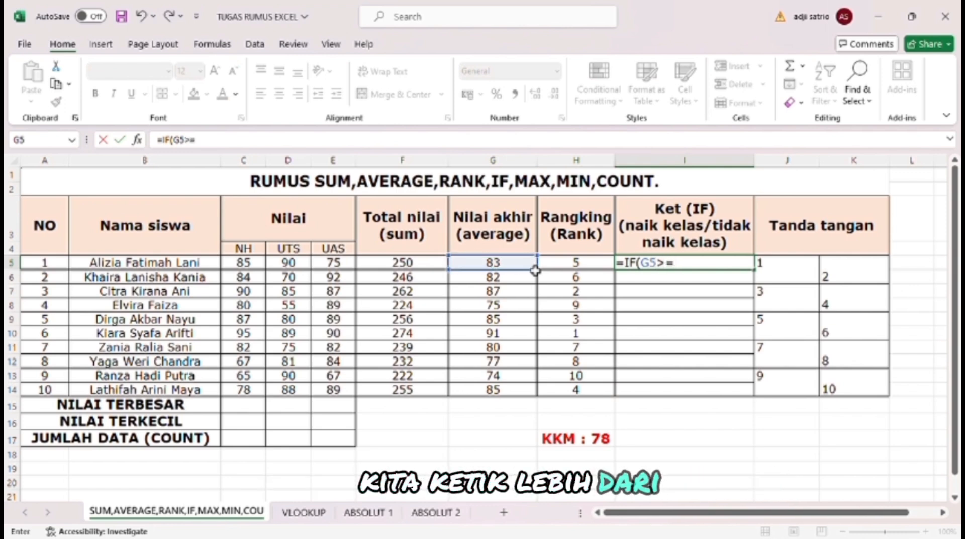
text(78)
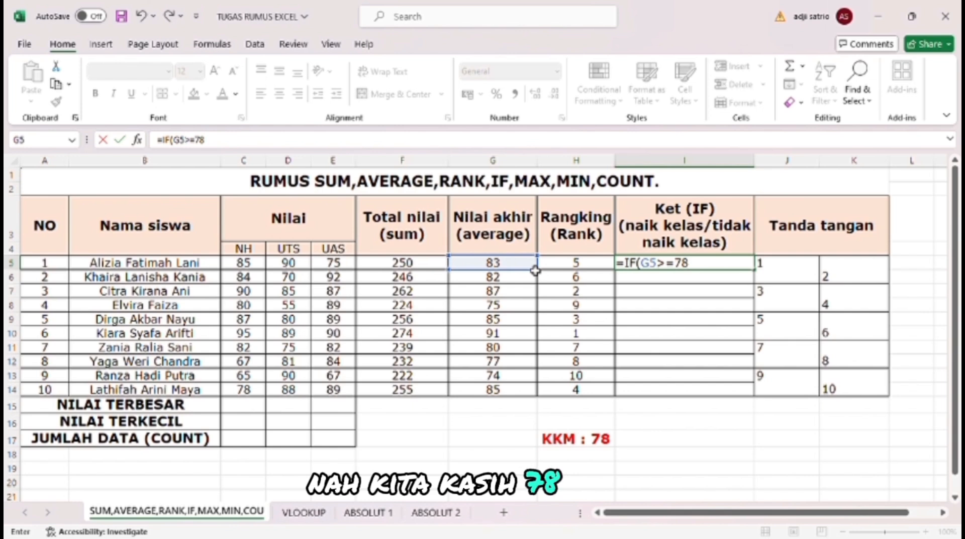
text(;")
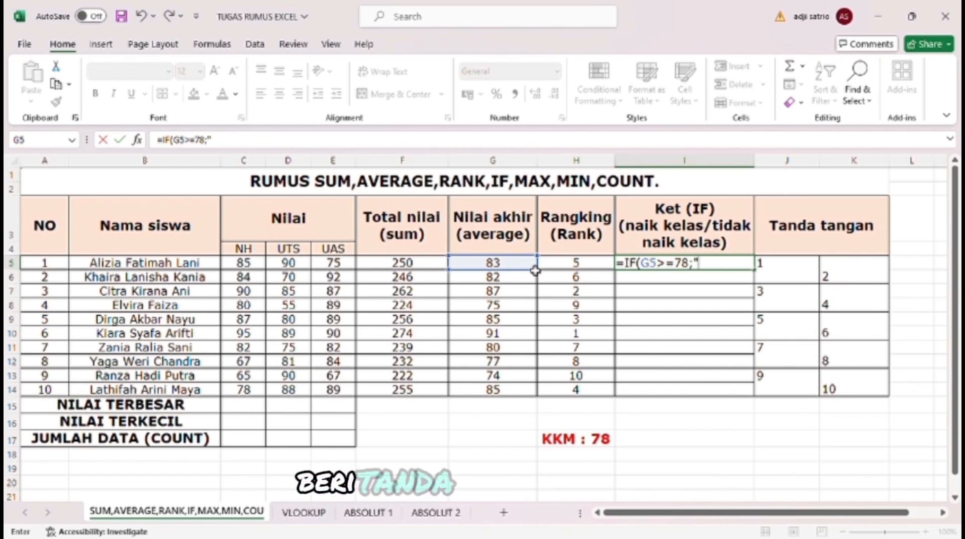
text(n)
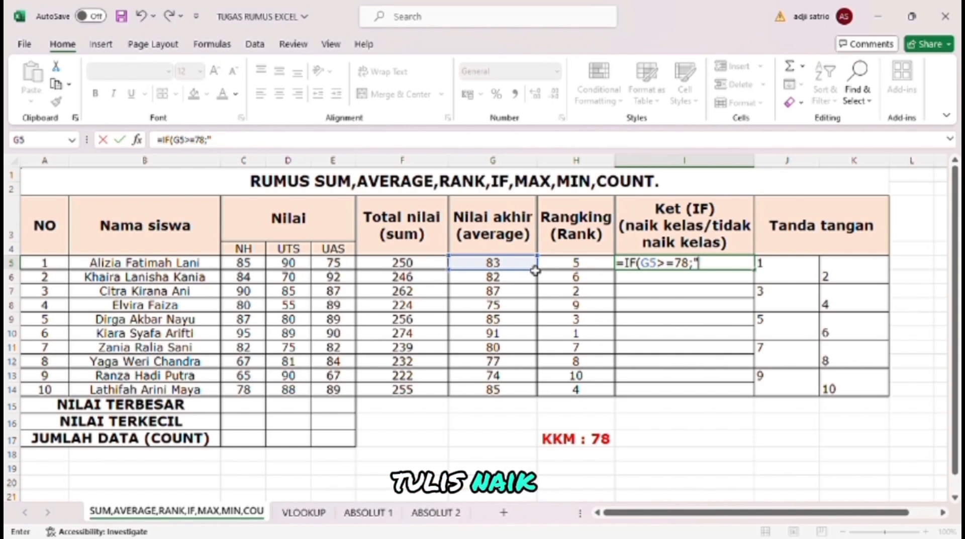
text(Naik)
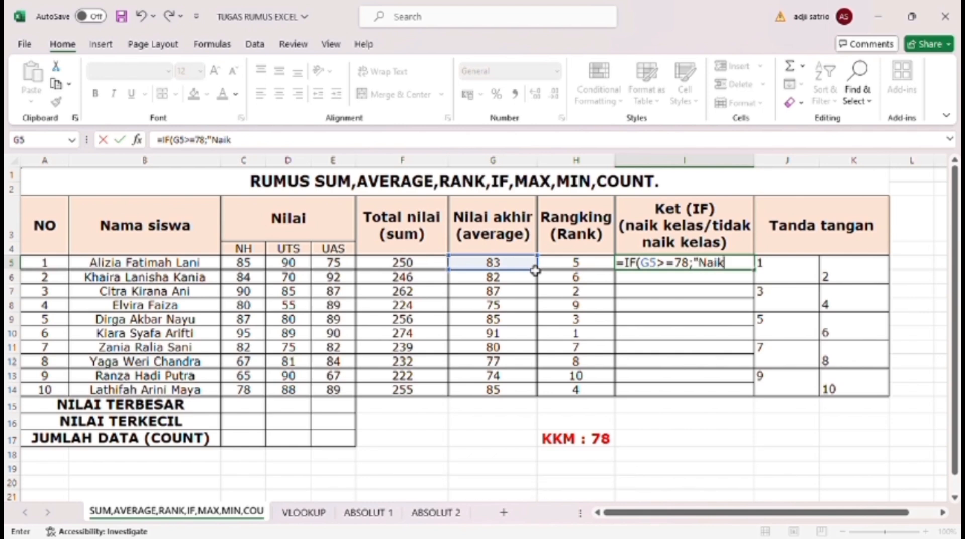
text( ke)
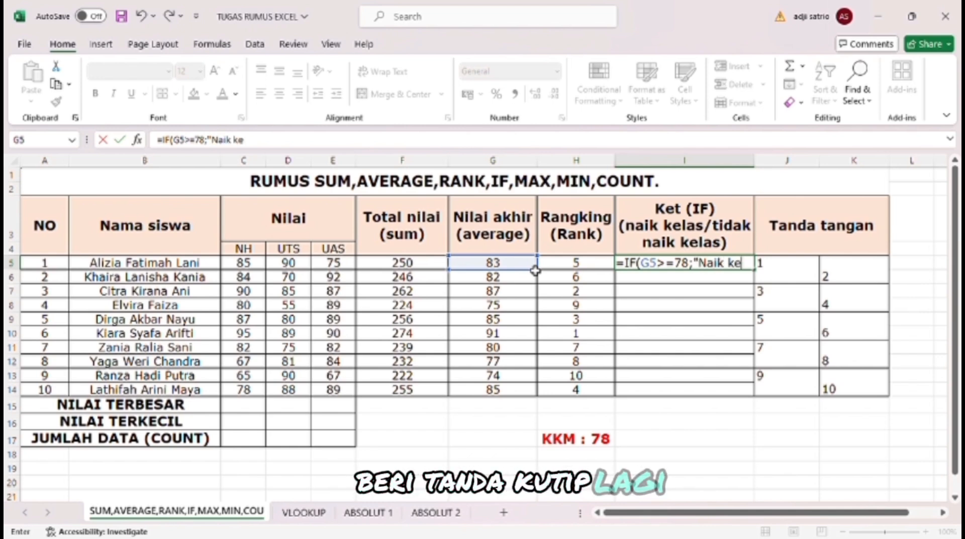
text(las)
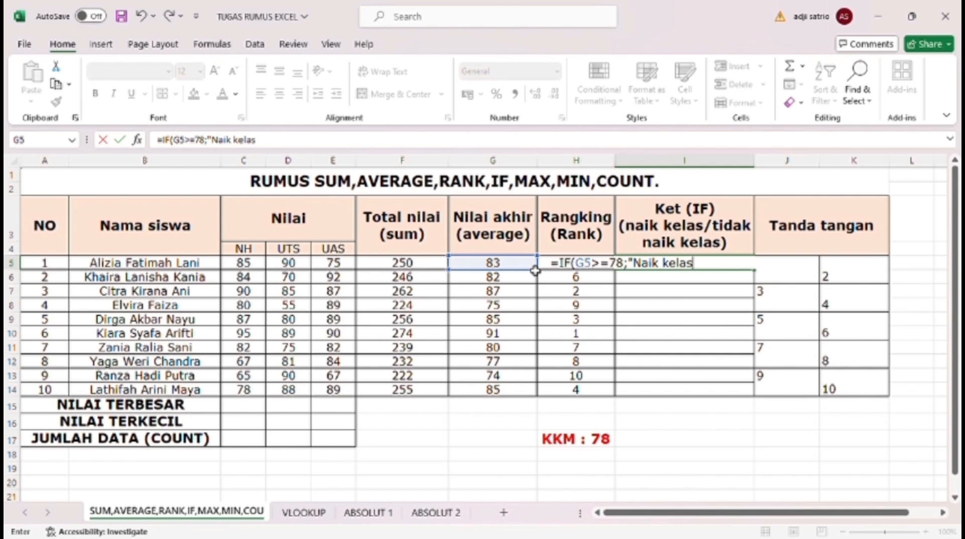
text(";)
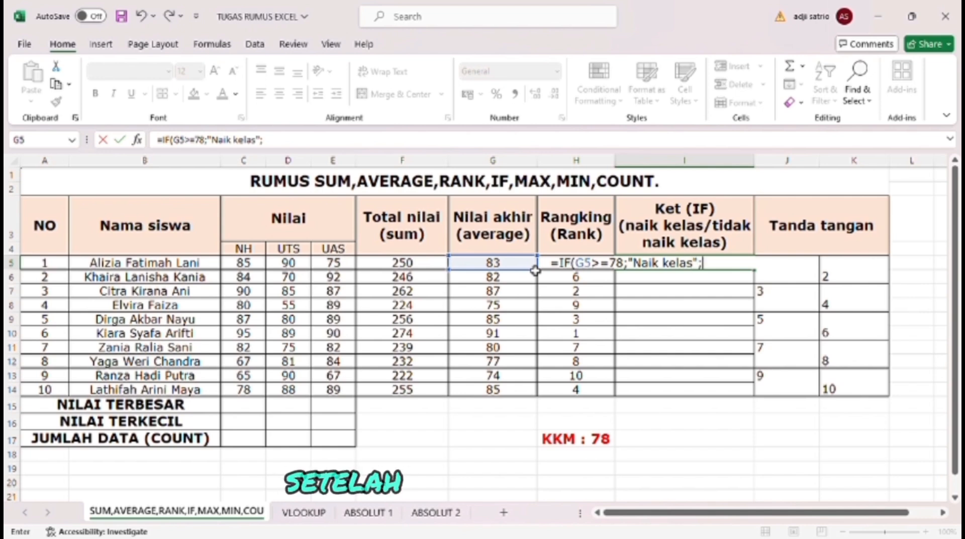
Complete the IF formula in I5 with "Tidaknaikkelas" as the false result and fill it down the Ket column to I14
text(t)
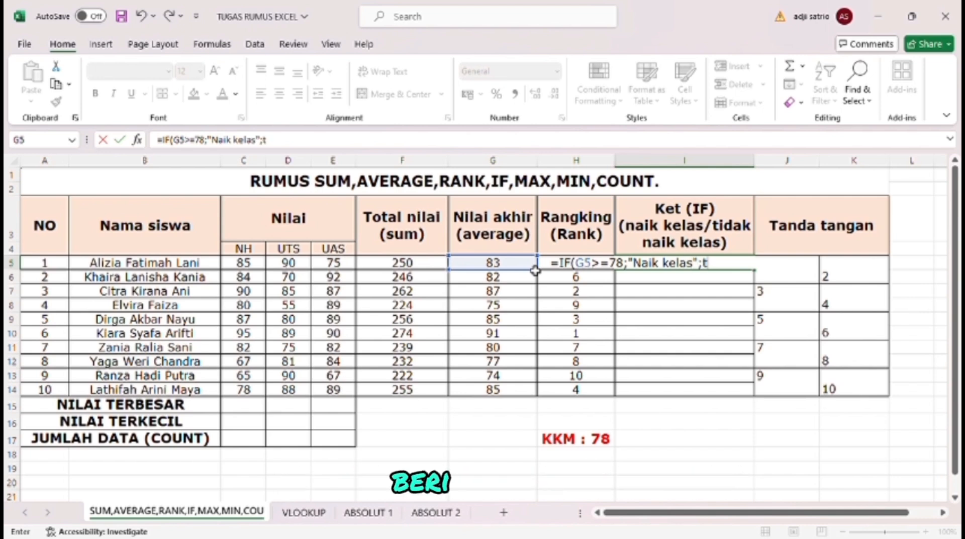
key(BackSpace)
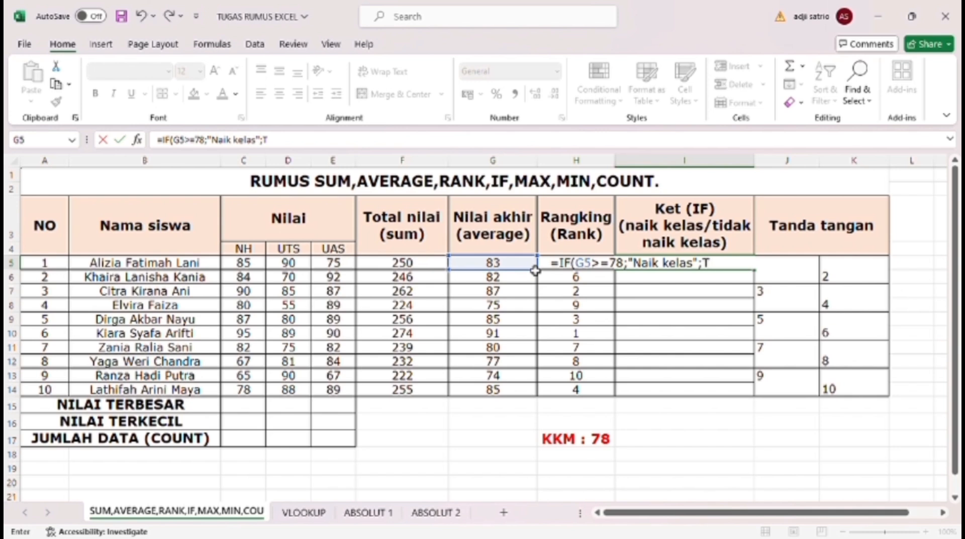
text(Tida)
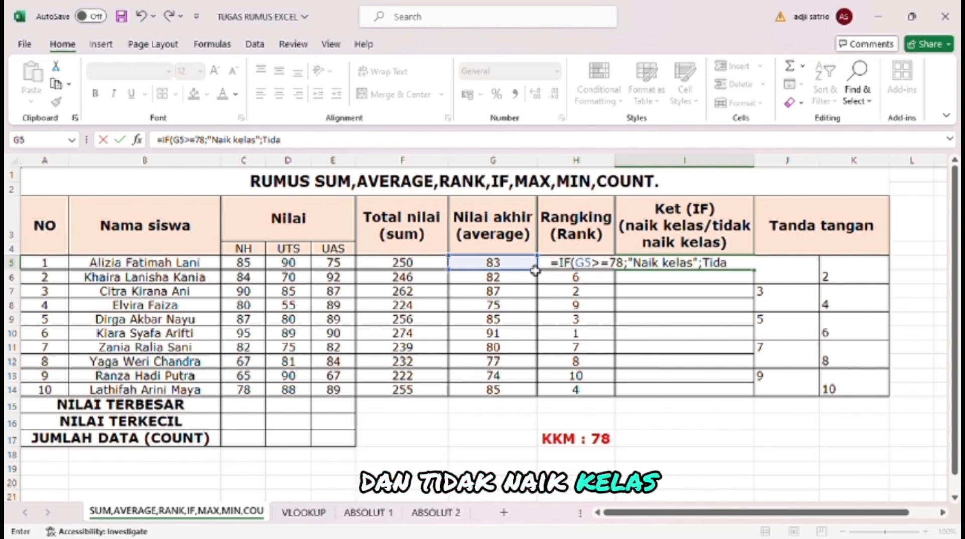
text(k naik k)
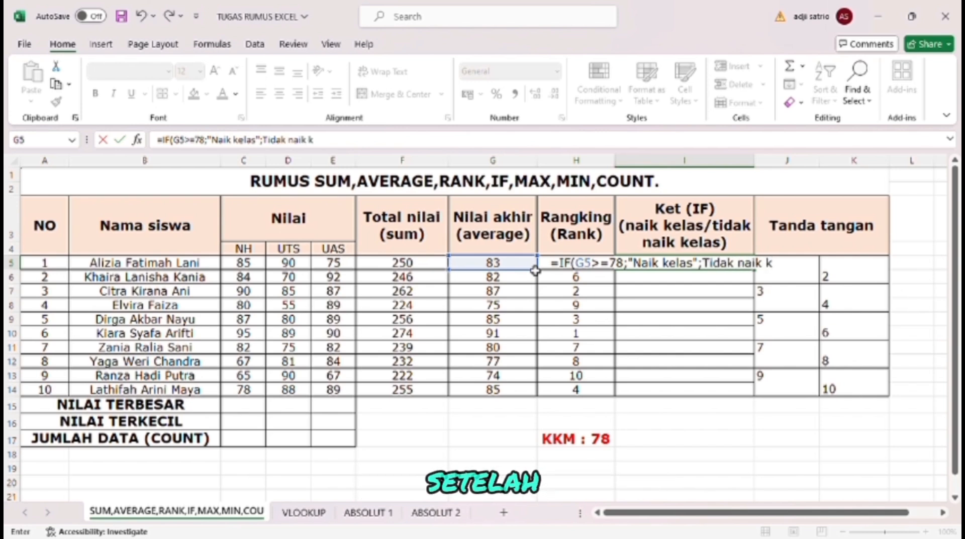
text(elas")
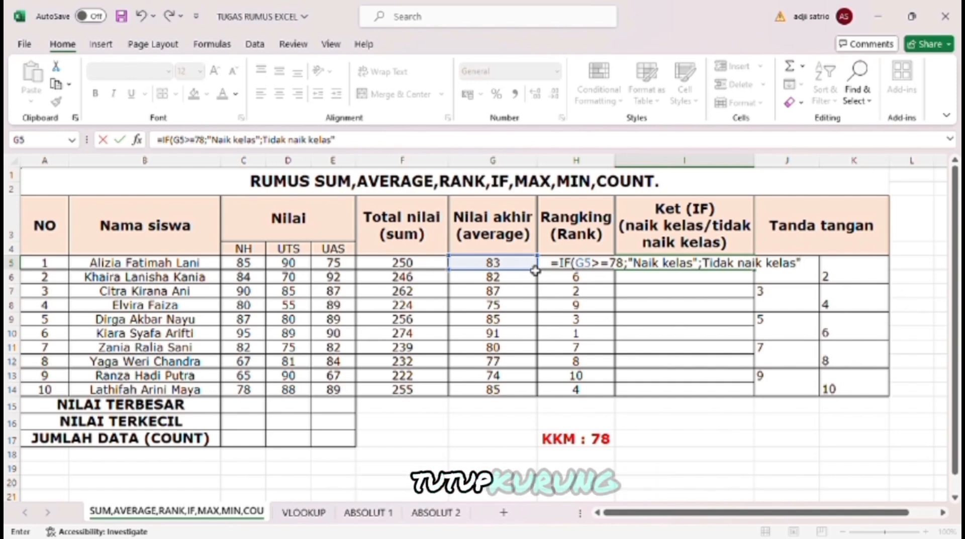
text())
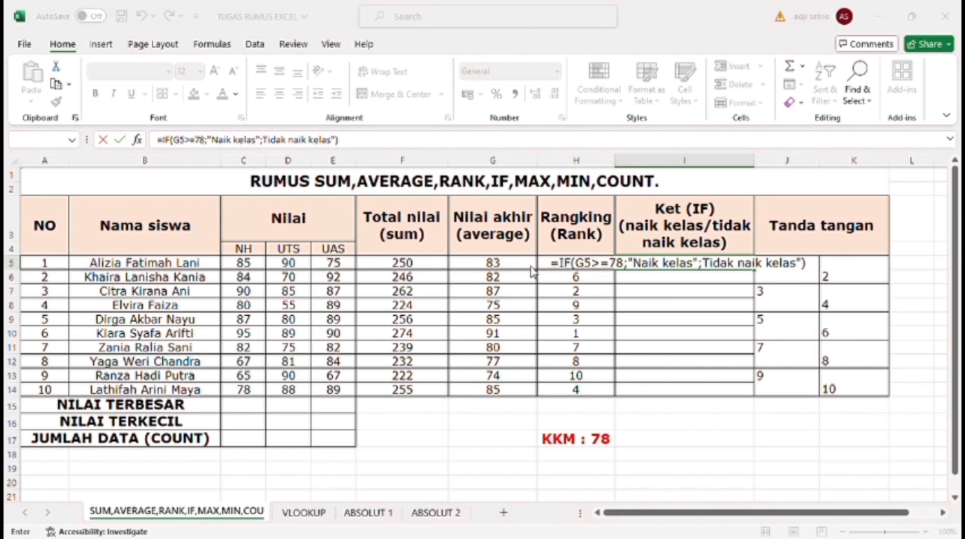
key(Return)
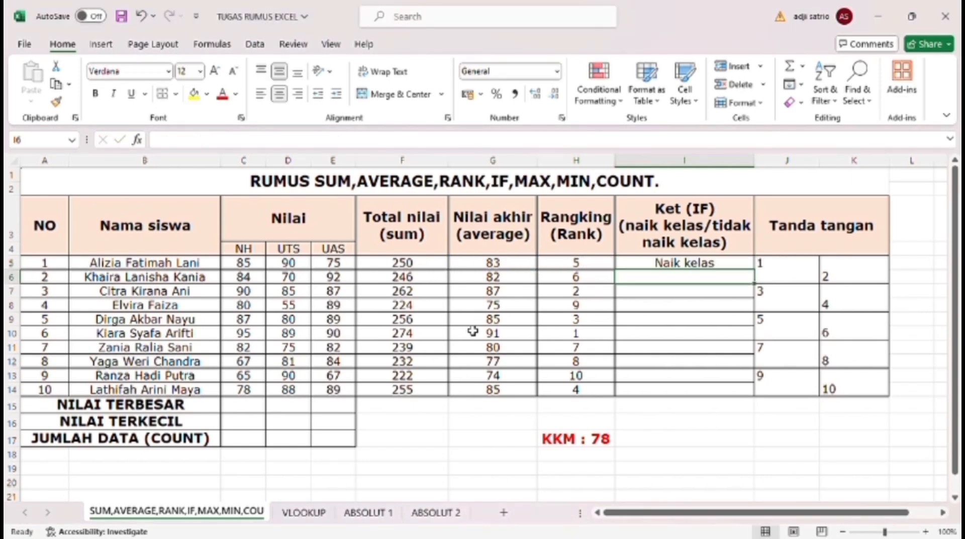
click(642, 262)
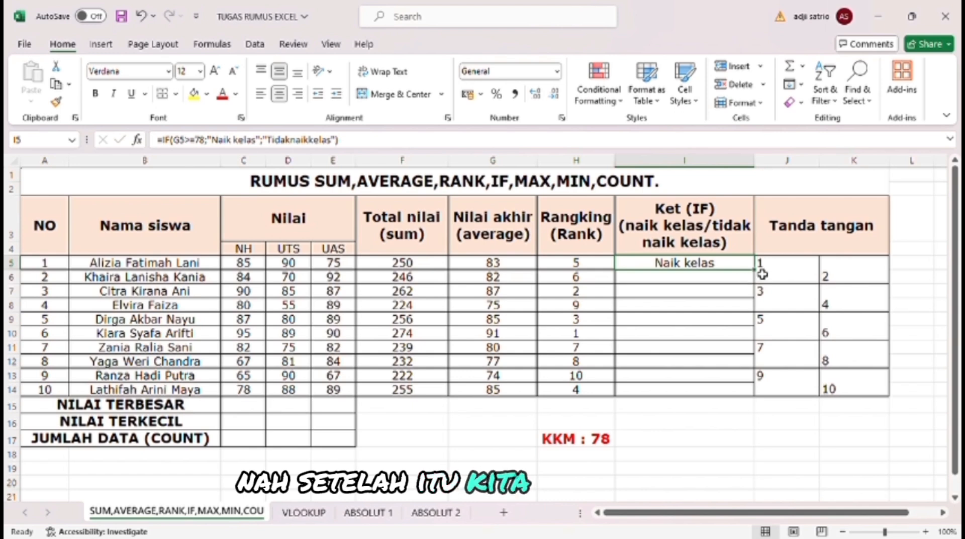
drag(759, 275, 766, 397)
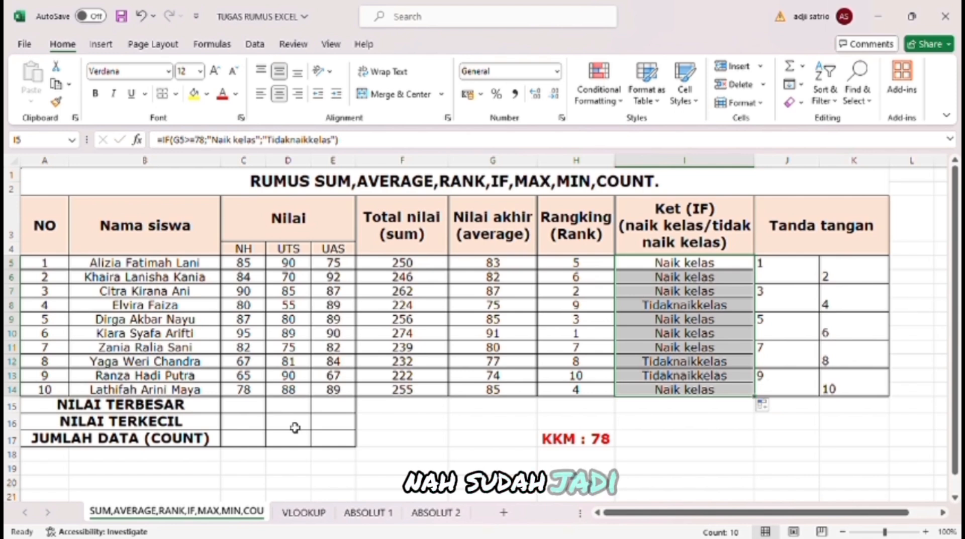
Enter =MAX(C5:C14) in C15 and fill it across the NILAI TERBESAR row to E15
click(259, 410)
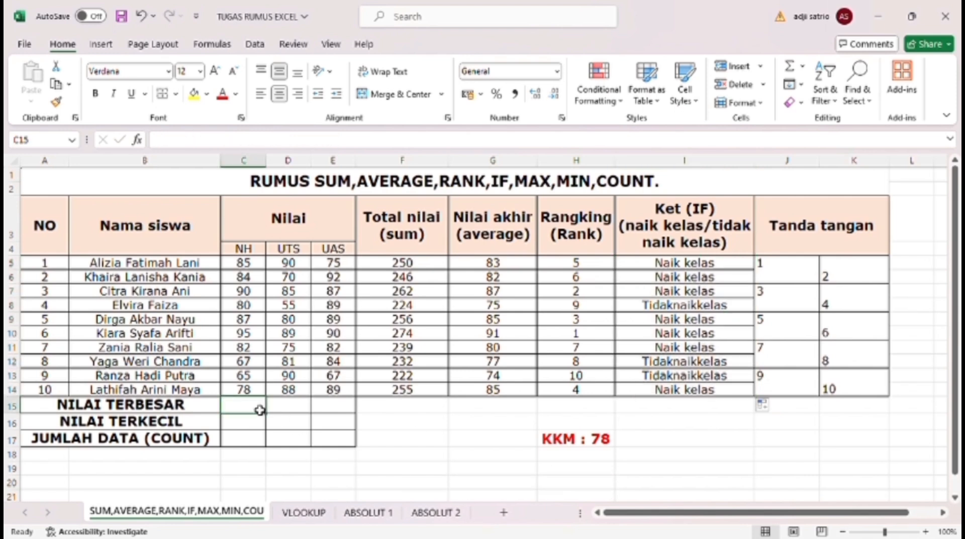
text(=M)
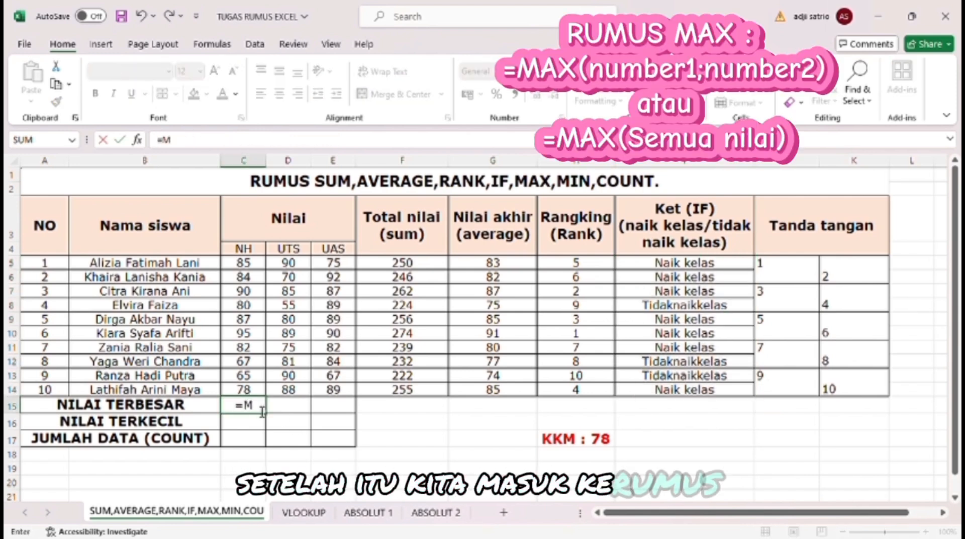
text(AX()
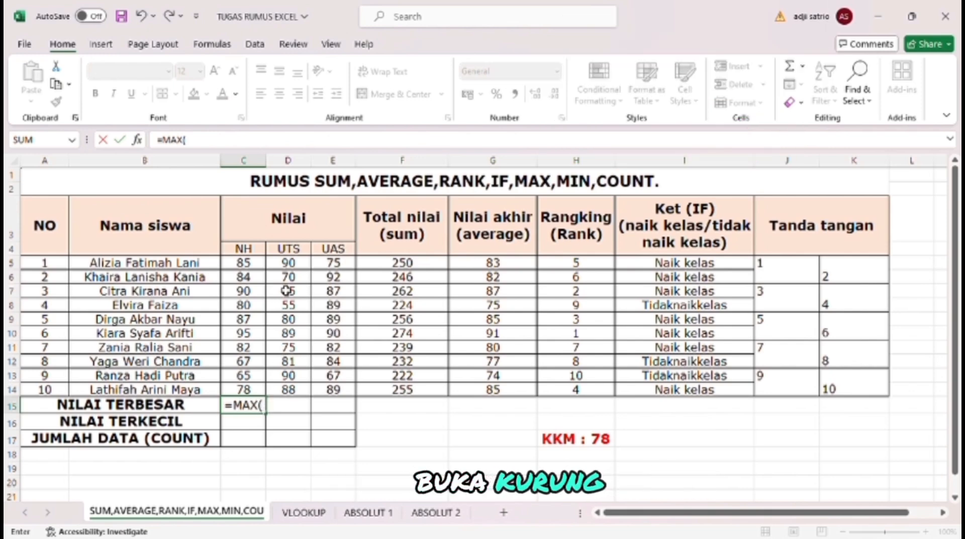
drag(248, 265, 233, 407)
click(255, 265)
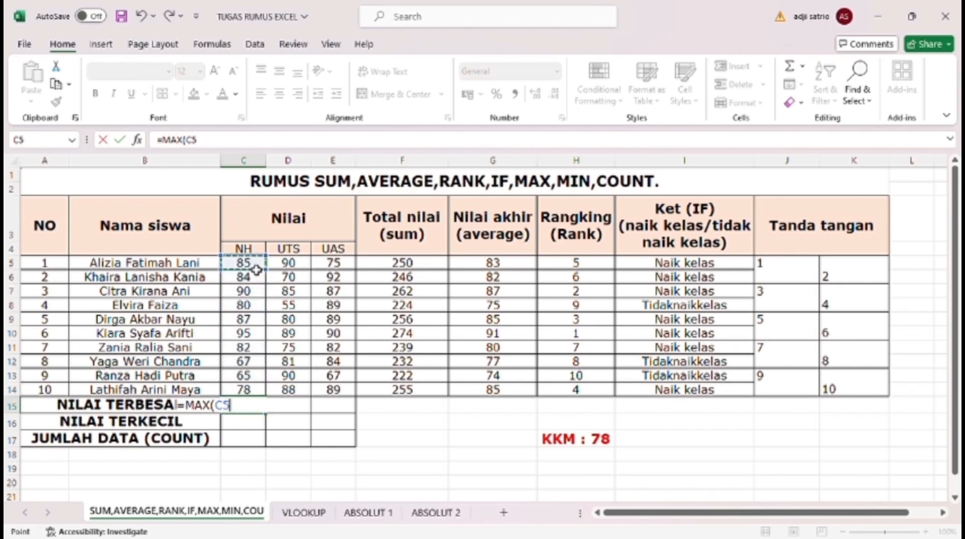
drag(256, 268, 230, 397)
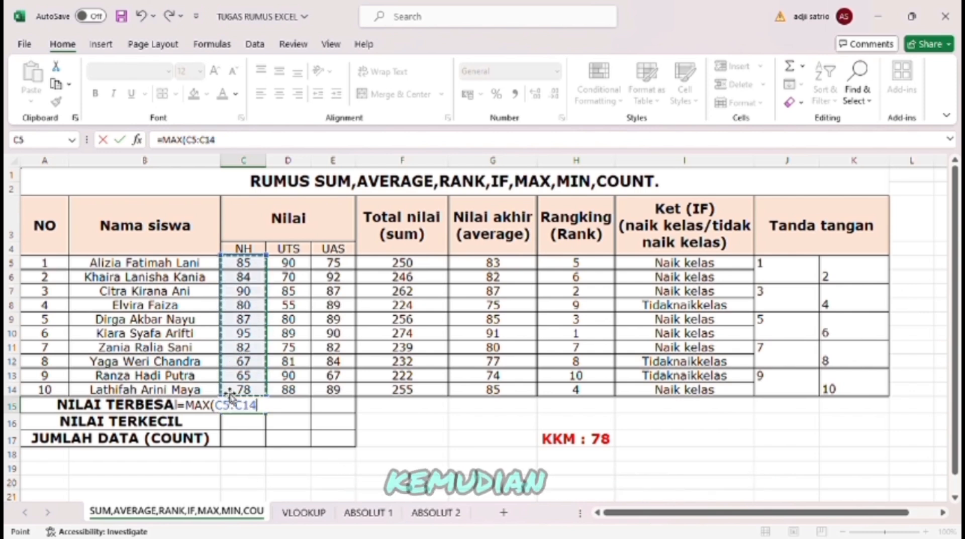
key(Return)
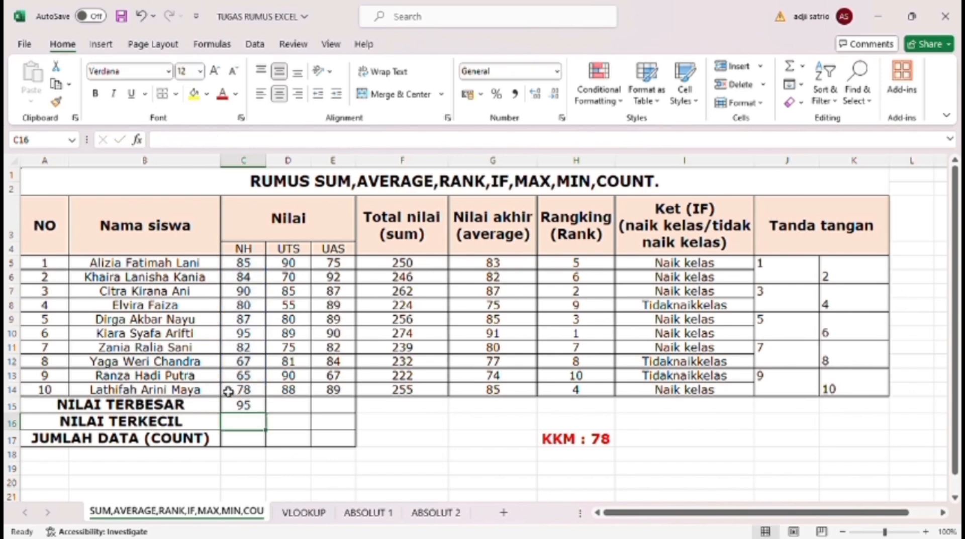
click(261, 406)
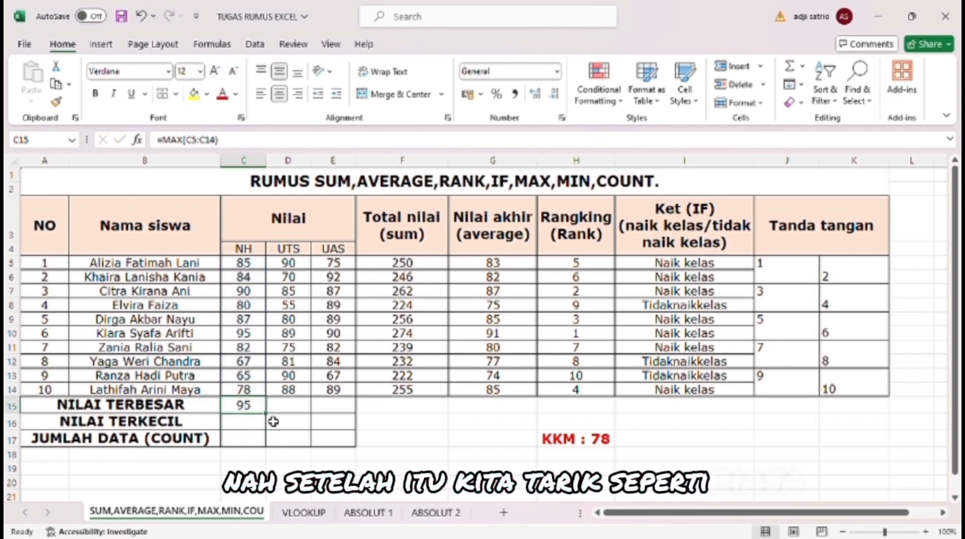
drag(265, 413, 352, 423)
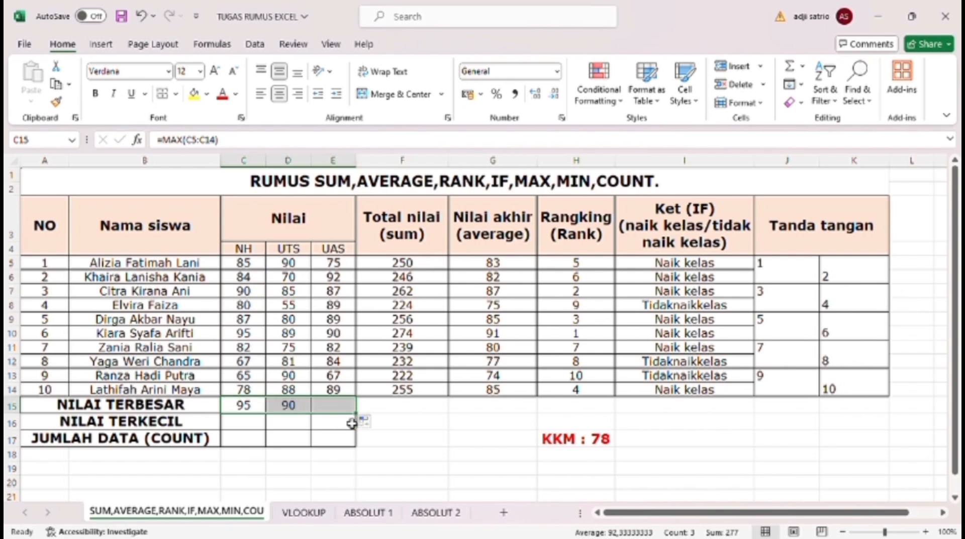
Enter =MIN(C5:C14) in C16 and fill it across the NILAI TERKECIL row to E16
click(258, 422)
text(=)
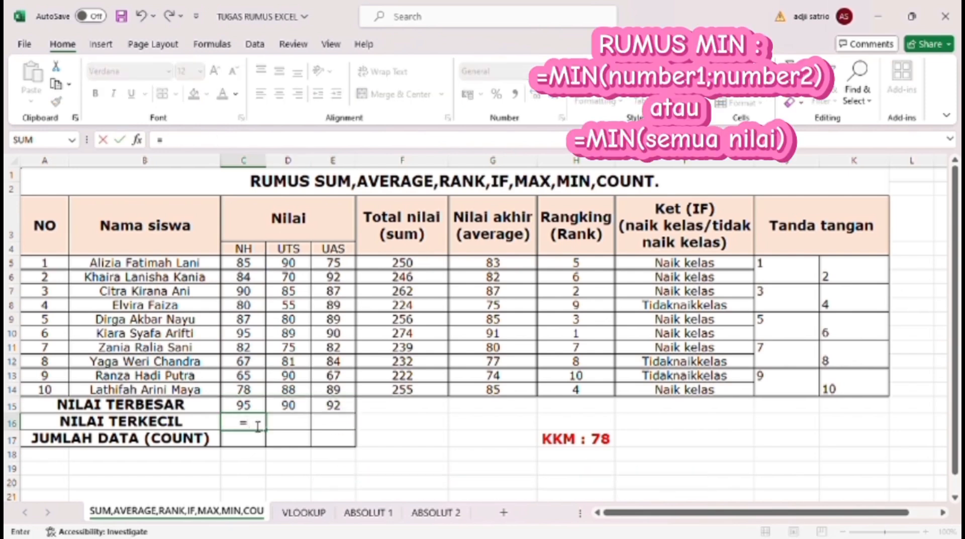
text(MIN)
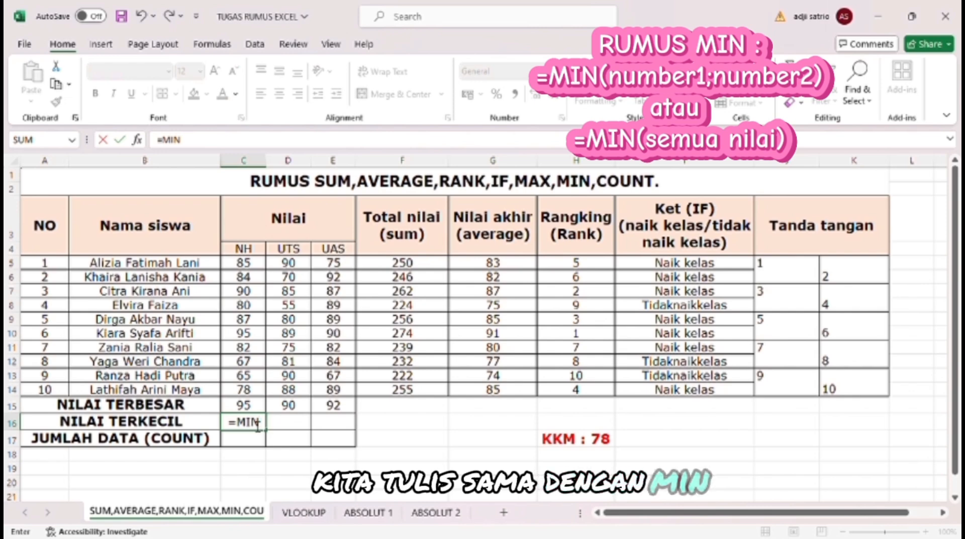
text(()
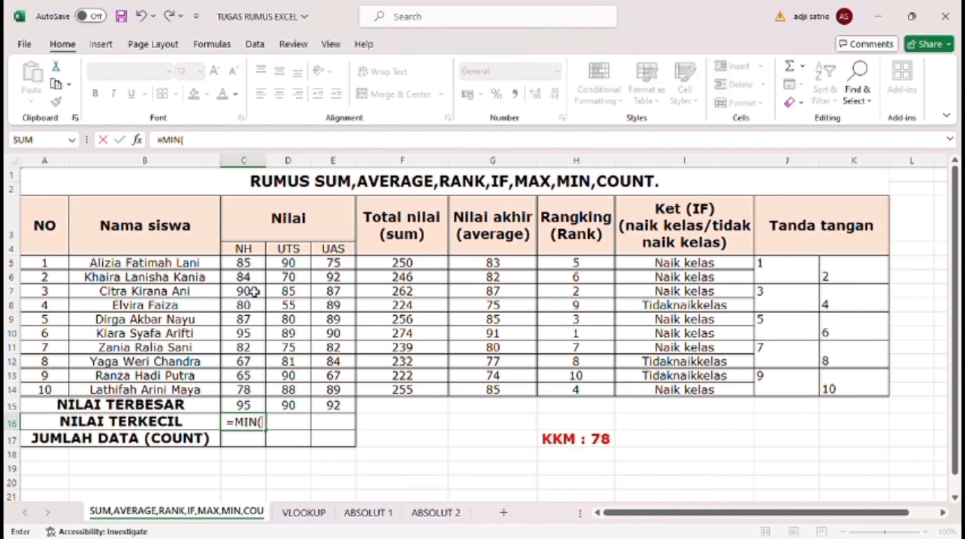
drag(242, 262, 240, 396)
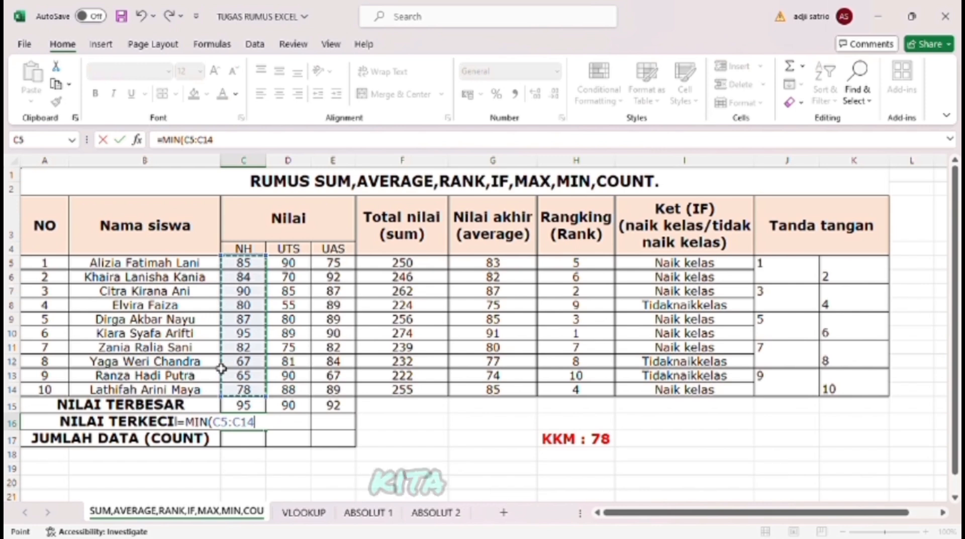
text())
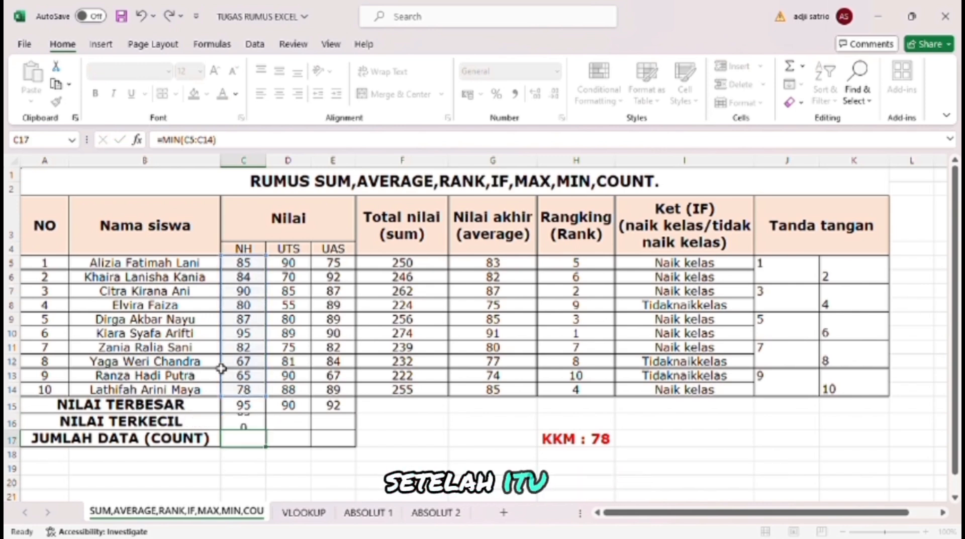
key(Return)
click(242, 426)
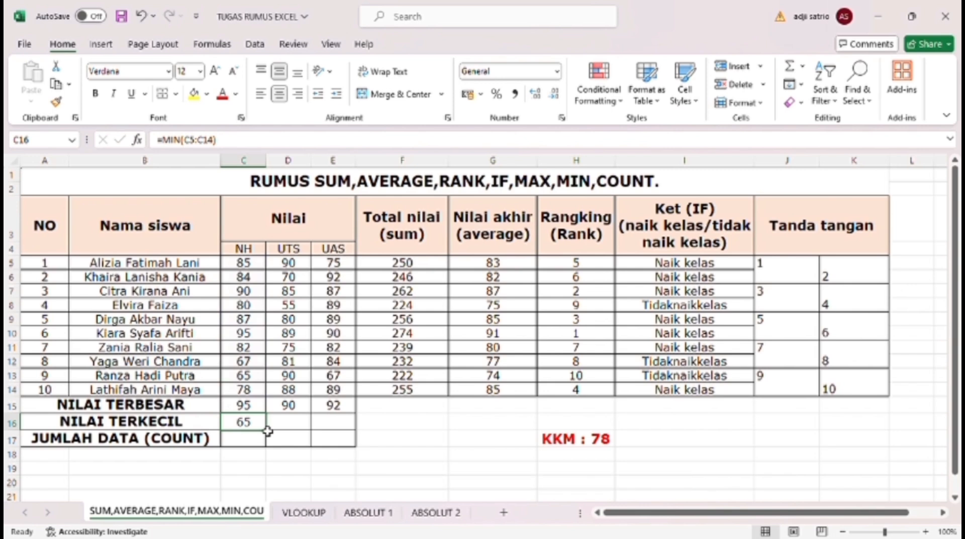
drag(267, 431, 362, 435)
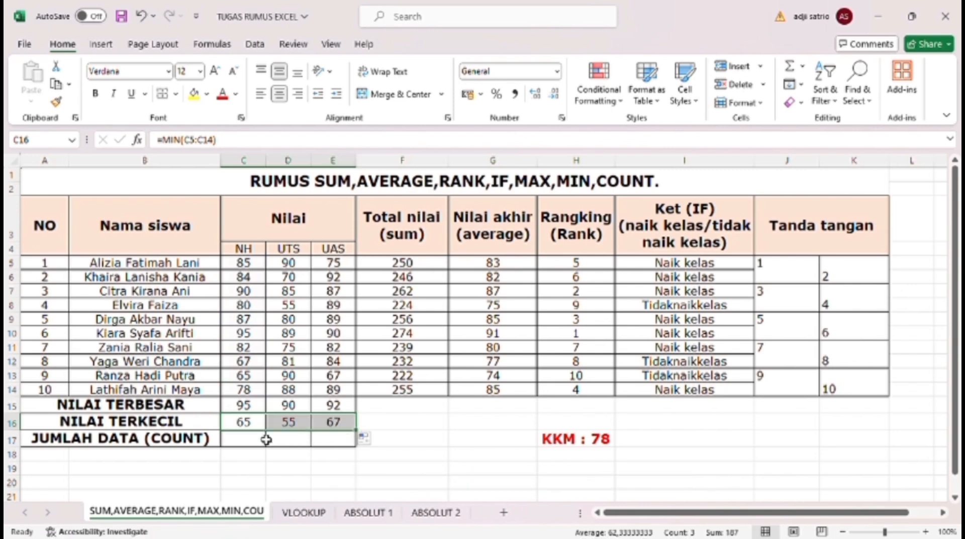
Enter =COUNT(C5:C14) in C17 and fill it across the JUMLAH DATA row to E17
click(266, 439)
text(=)
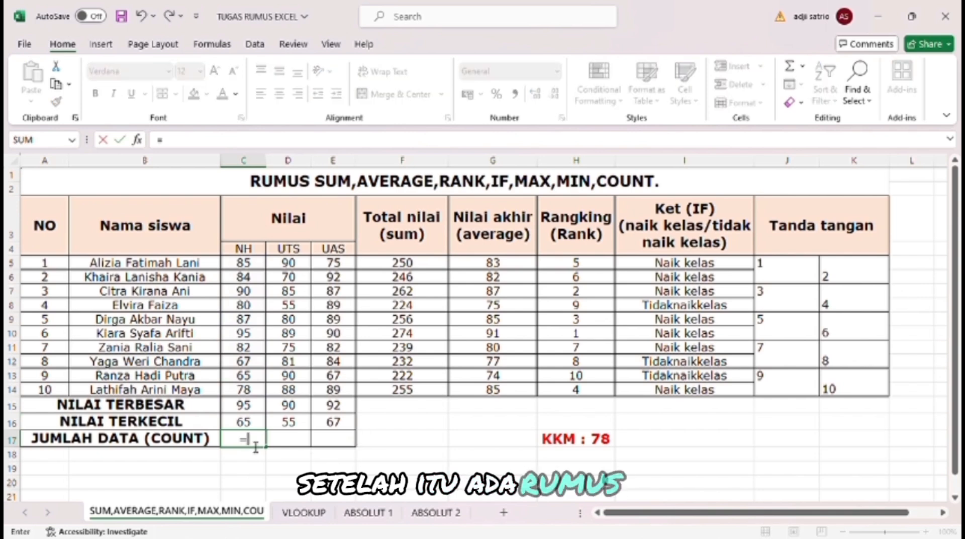
text(COU)
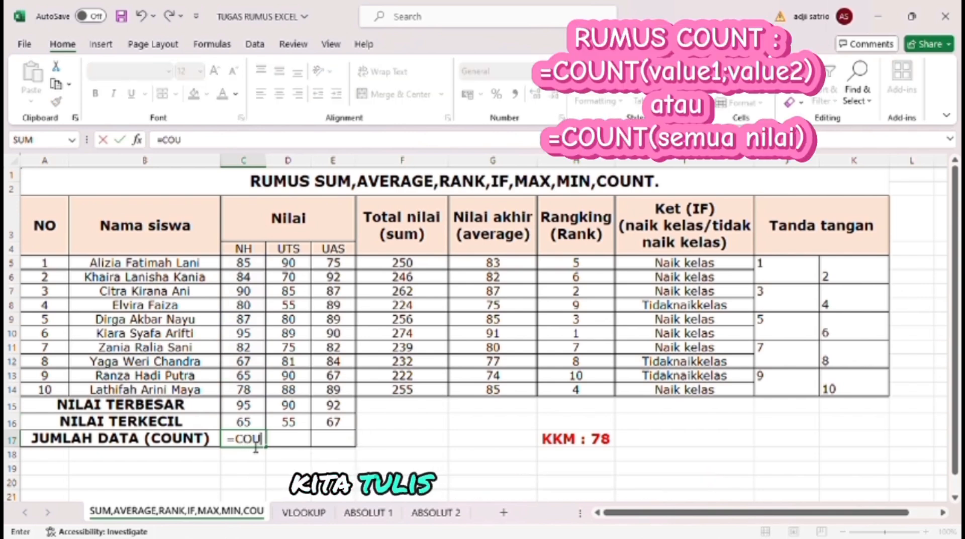
text(NT()
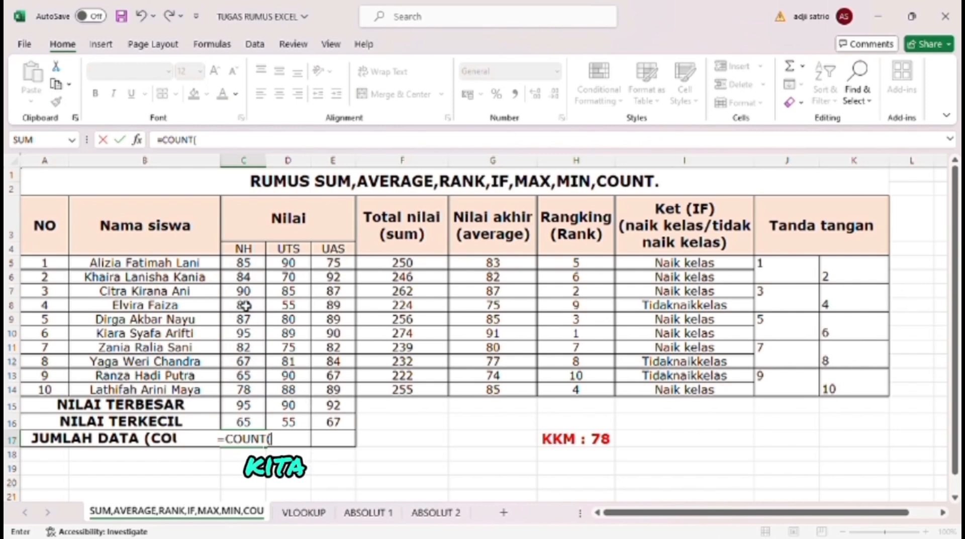
drag(244, 262, 243, 402)
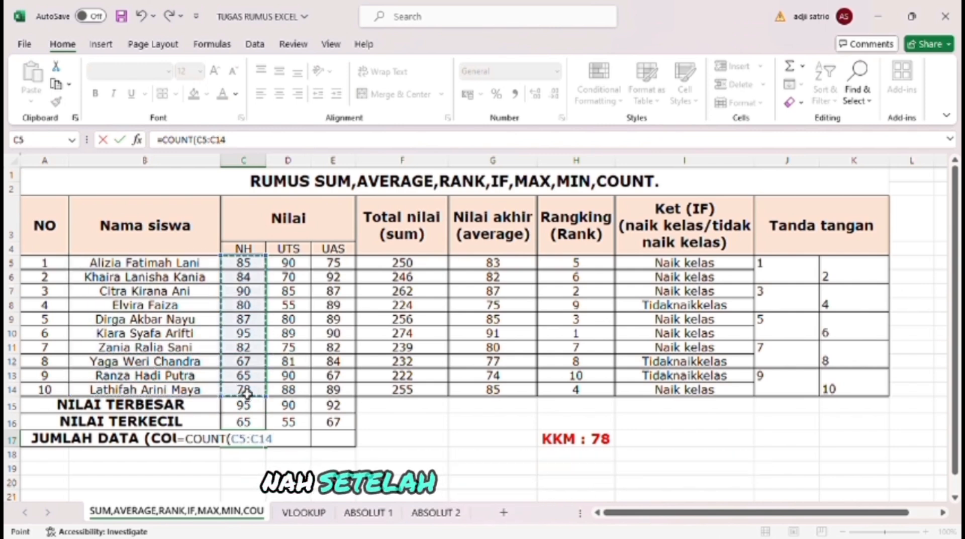
text())
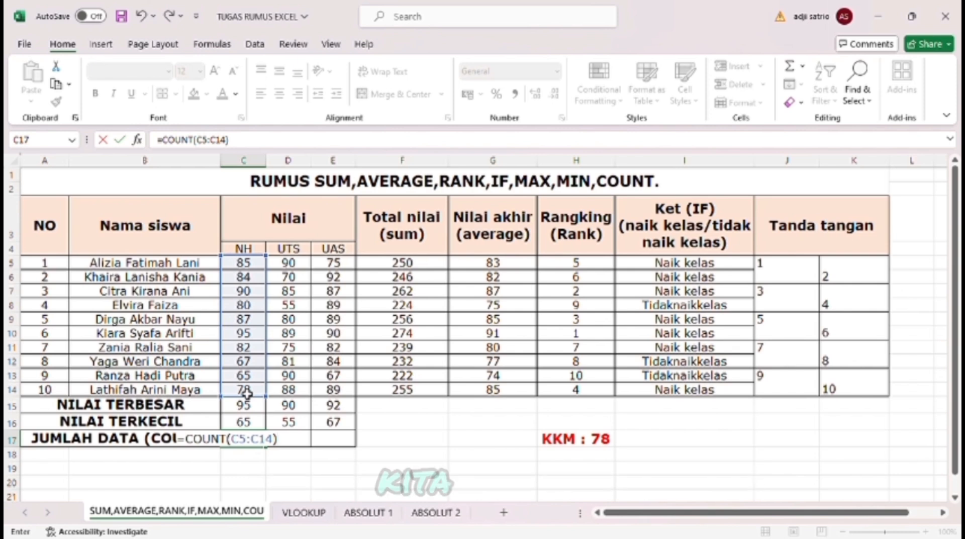
key(Return)
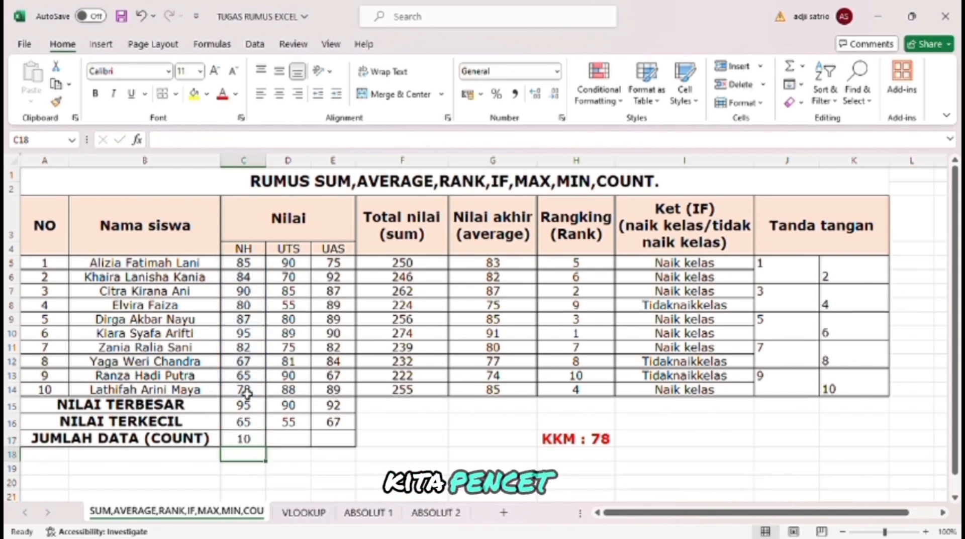
click(260, 438)
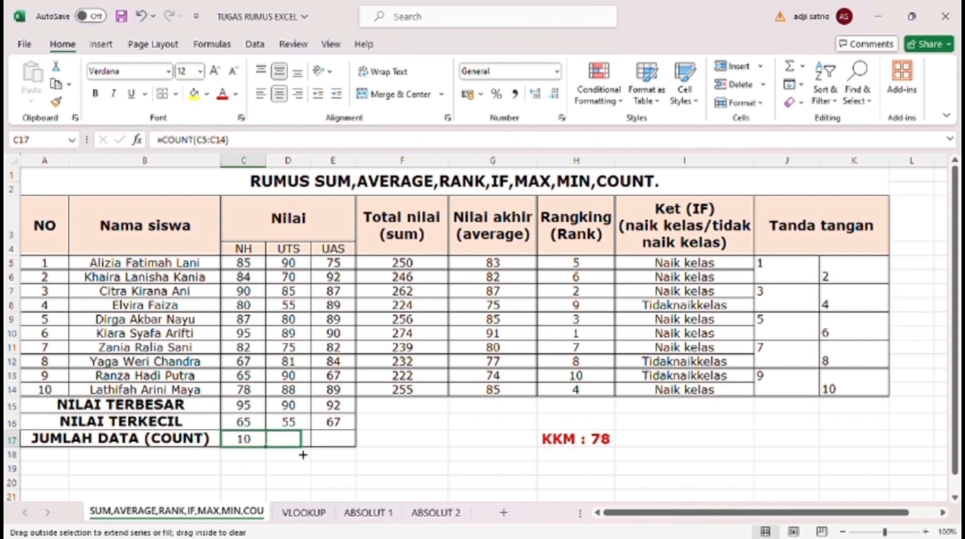
drag(266, 446, 353, 467)
click(352, 467)
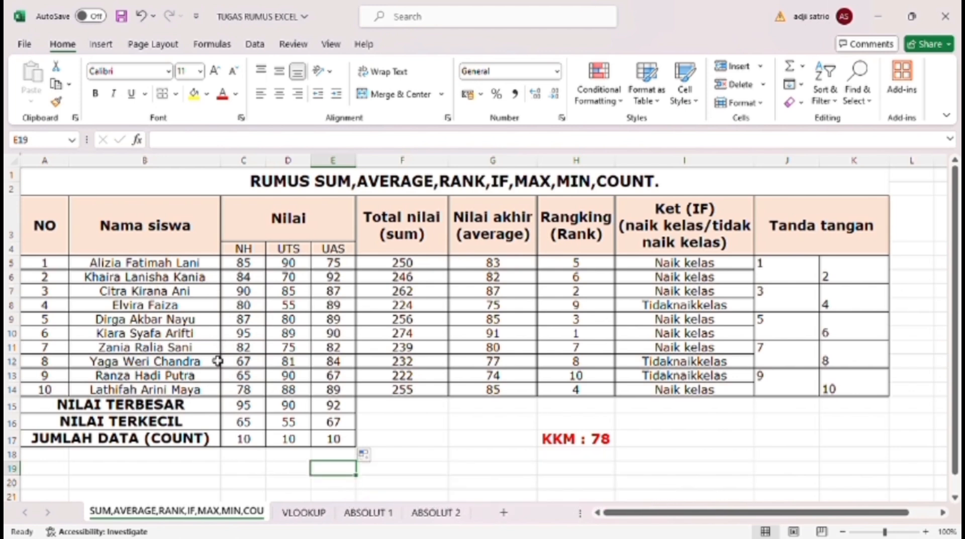
Sort the student rows B5:I14 alphabetically by name and change the Ket formulas' false result to "Tidak naik kelas" in I5:I14
drag(145, 262, 666, 392)
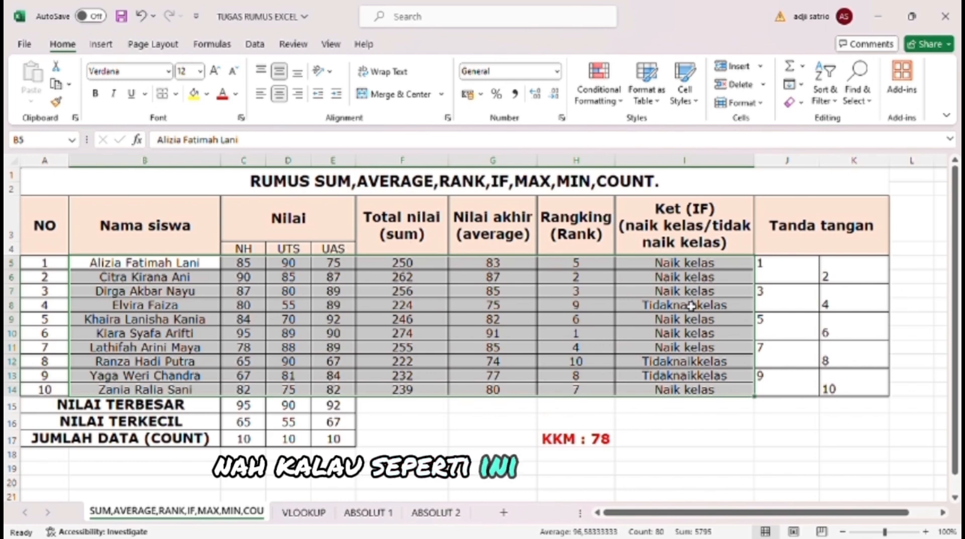
click(687, 262)
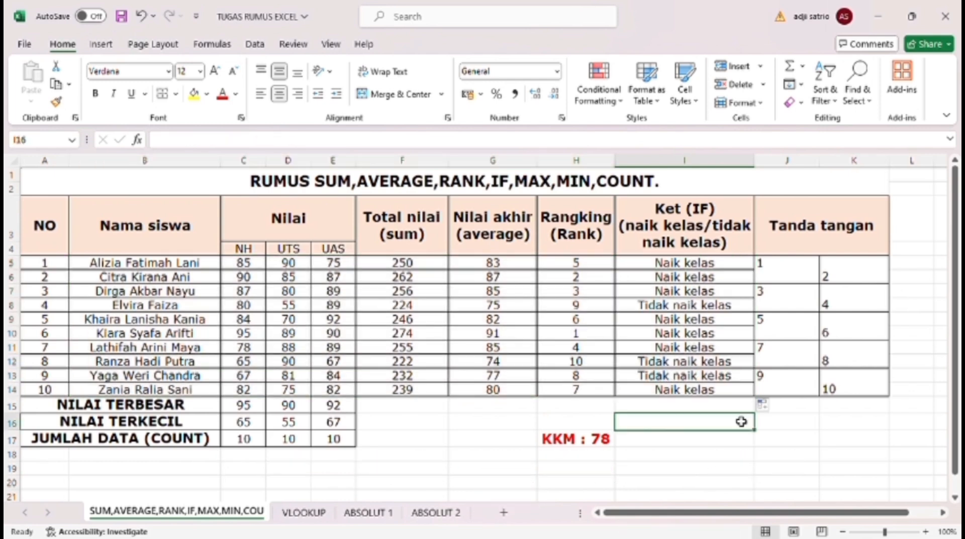
Draw a freehand signature about 1.96 cm high and 2.8 cm wide over signature box 1 in the Tanda tangan column
click(782, 276)
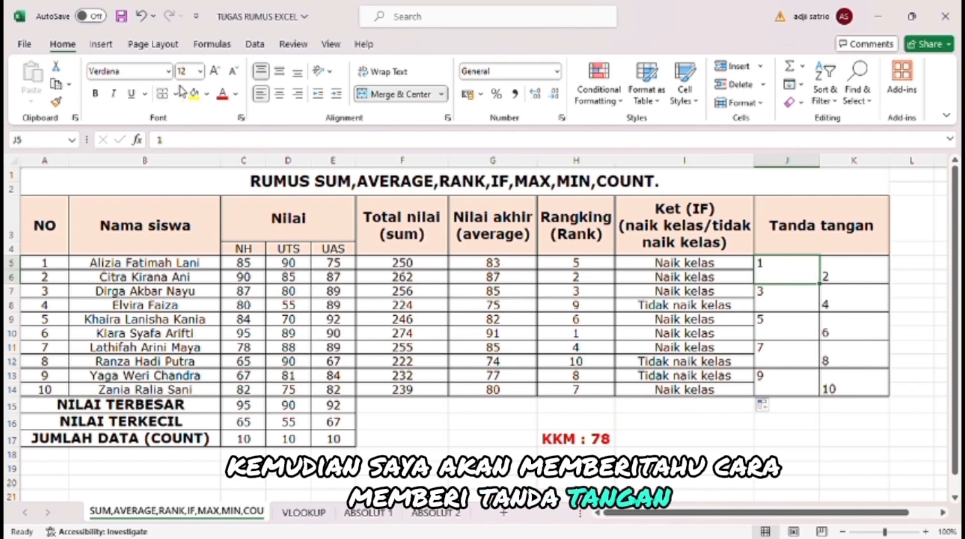
click(101, 44)
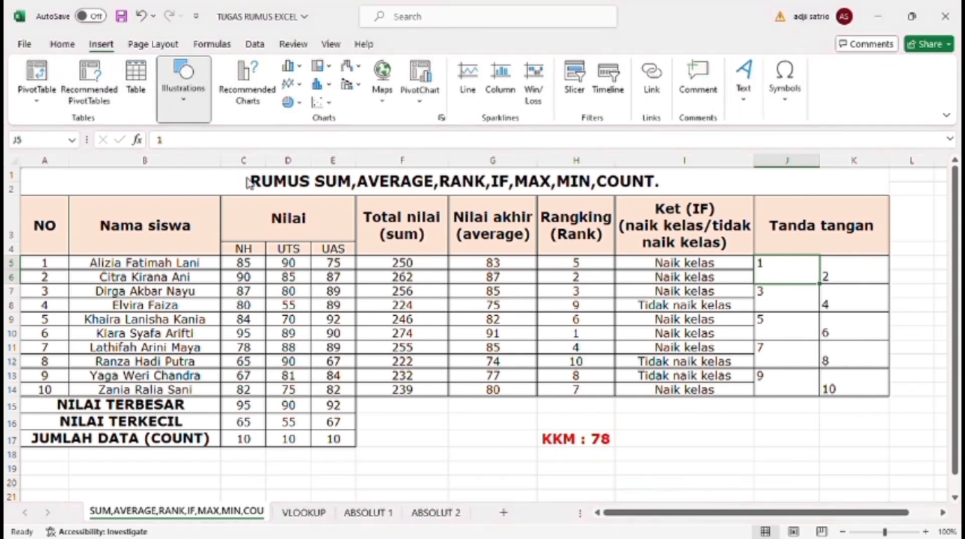
click(357, 265)
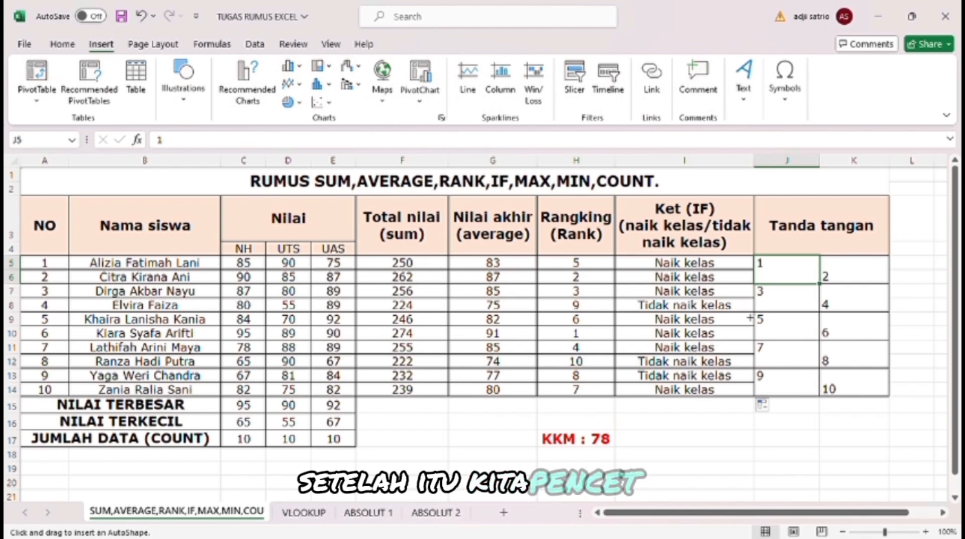
mouse_move(782, 276)
mouse_down()
mouse_move(783, 306)
mouse_move(778, 287)
mouse_move(799, 274)
mouse_move(799, 294)
mouse_move(805, 281)
mouse_move(806, 312)
mouse_move(769, 296)
mouse_move(811, 284)
mouse_move(809, 277)
mouse_up()
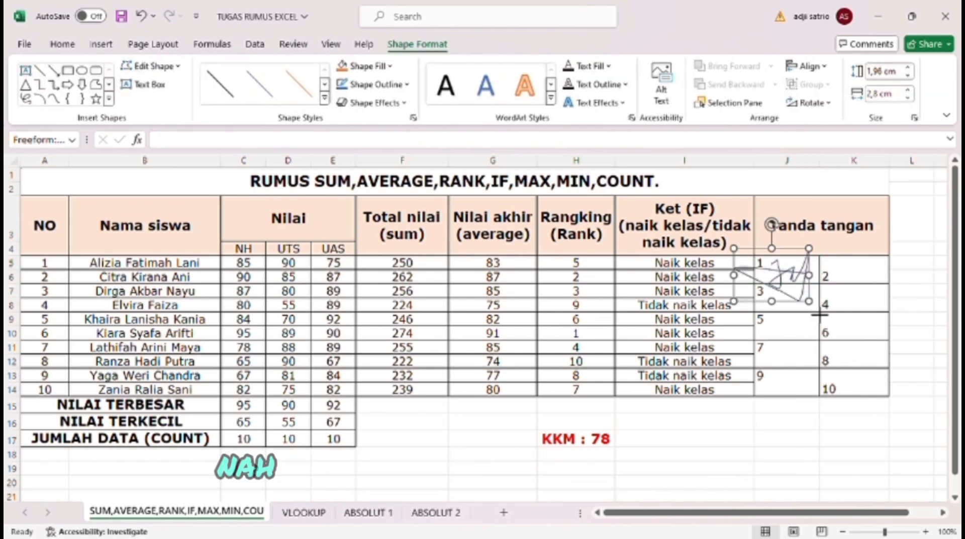
Shrink the signature to about 1.14 cm high and 1.67 cm wide so it fits inside signature box 1
drag(733, 301, 735, 279)
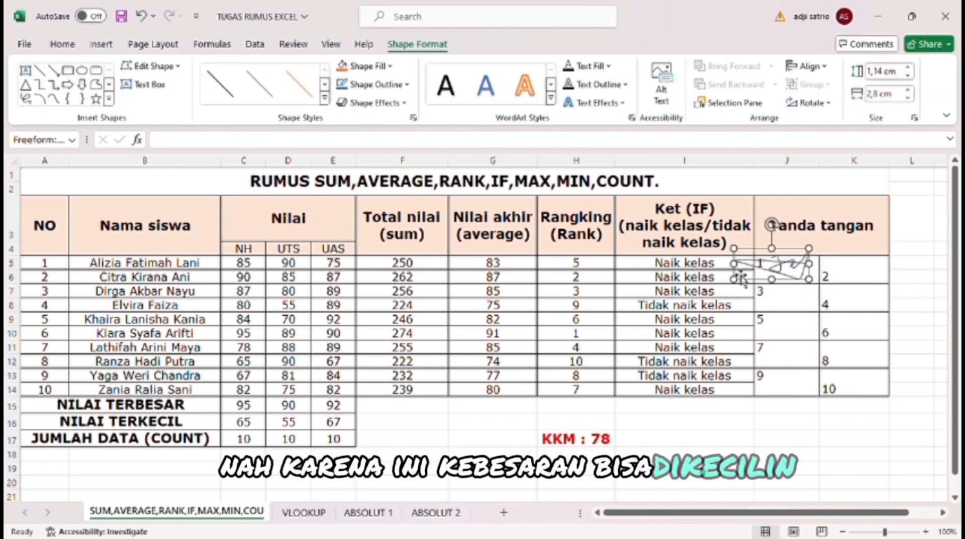
click(735, 266)
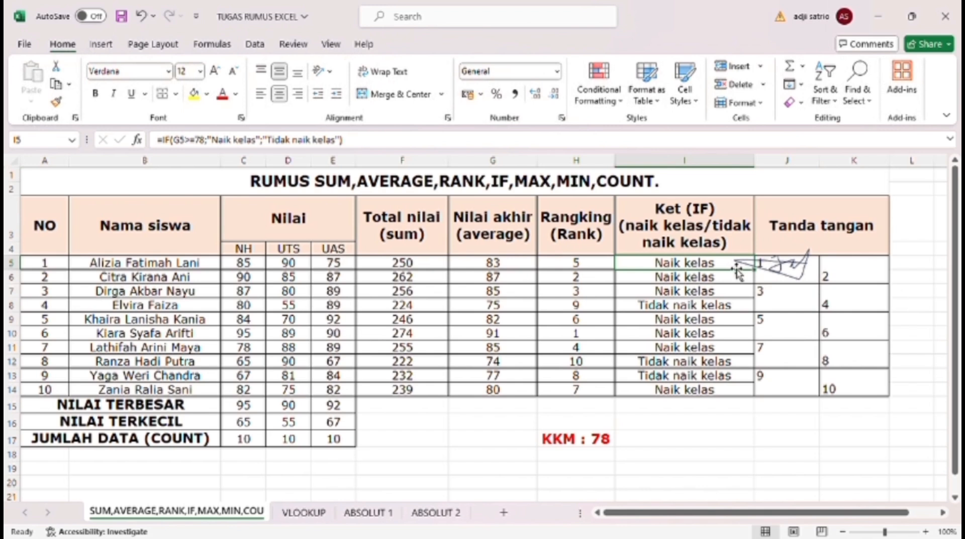
click(754, 275)
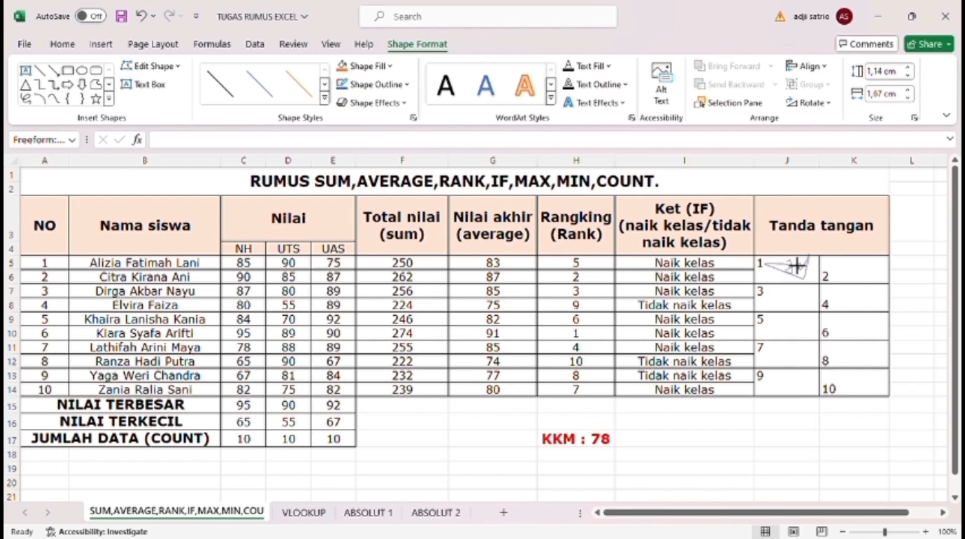
click(811, 298)
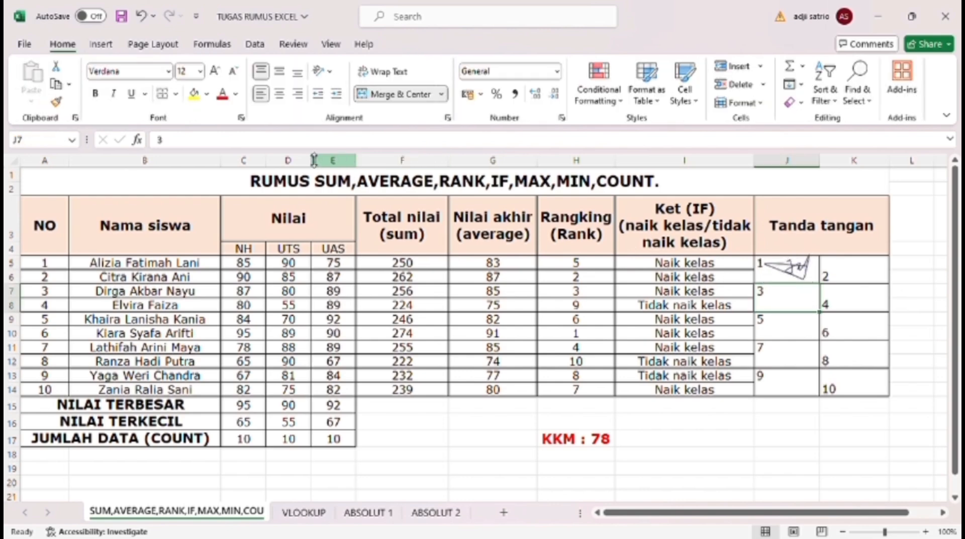
Draw a second freehand signature inside signature box 2 in the Tanda tangan column
click(856, 276)
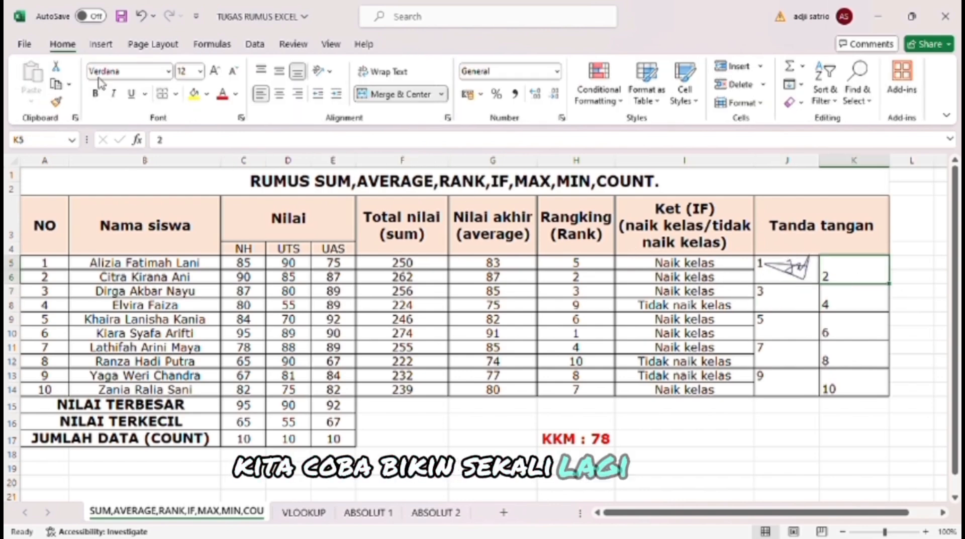
click(101, 45)
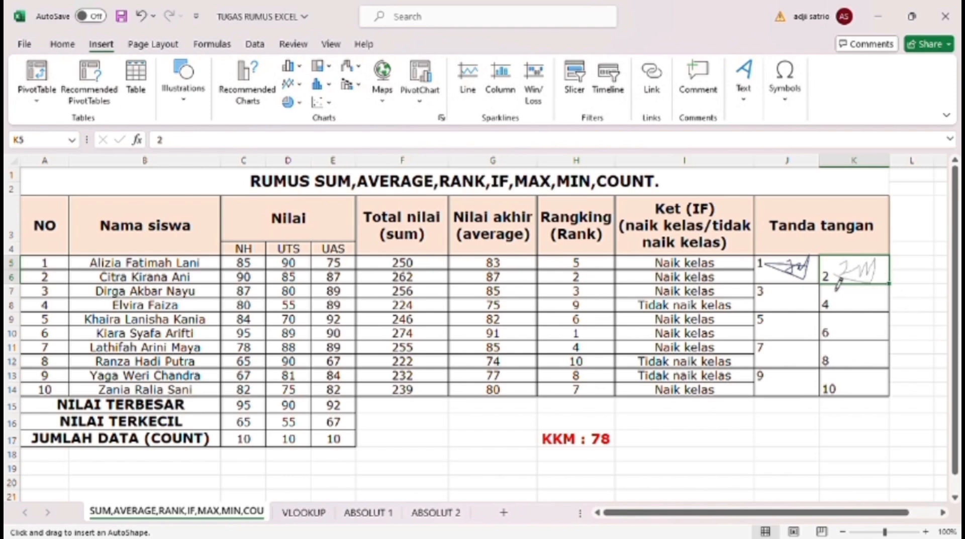
drag(890, 274, 890, 278)
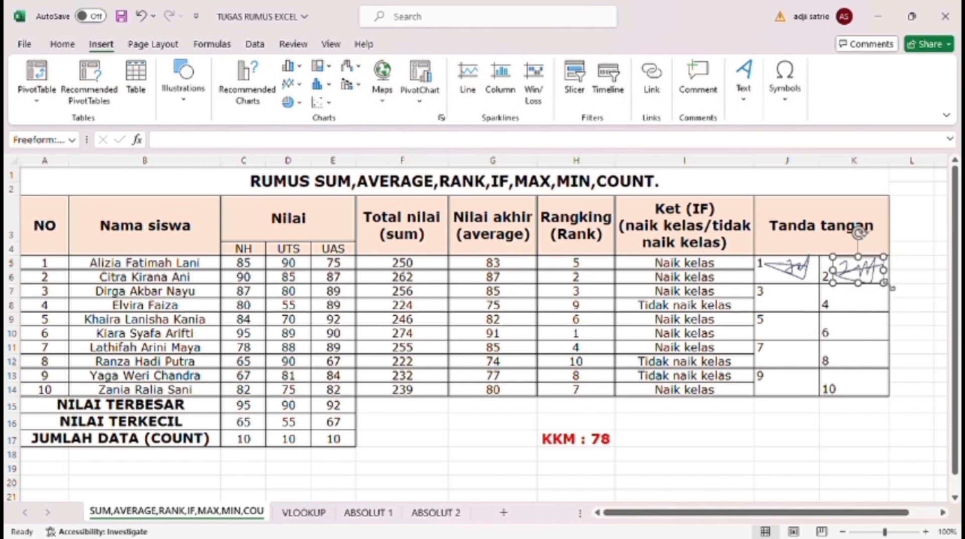
click(774, 308)
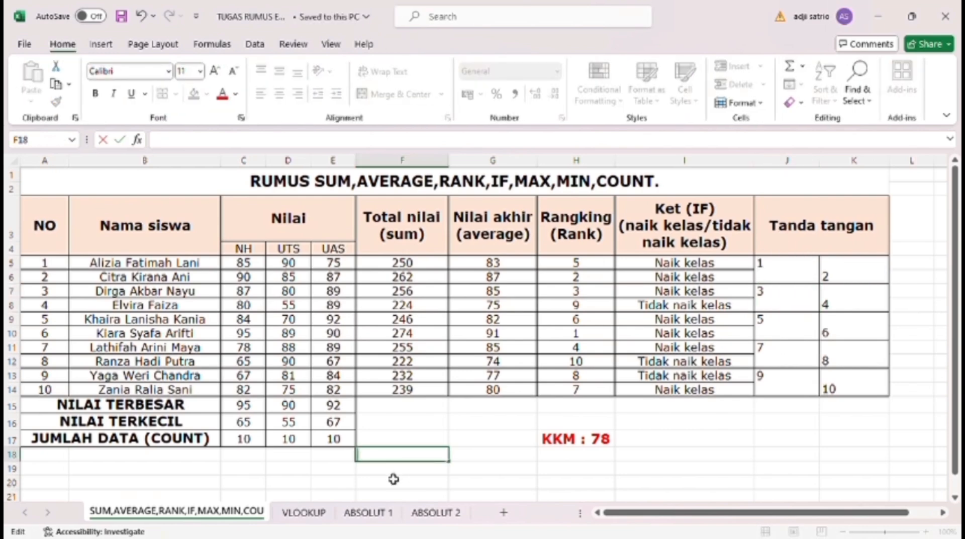
On the VLOOKUP sheet, enter =VLOOKUP(H3;$H$16:$K$19;2;FALSE) in I3 to look up the first item name
click(312, 513)
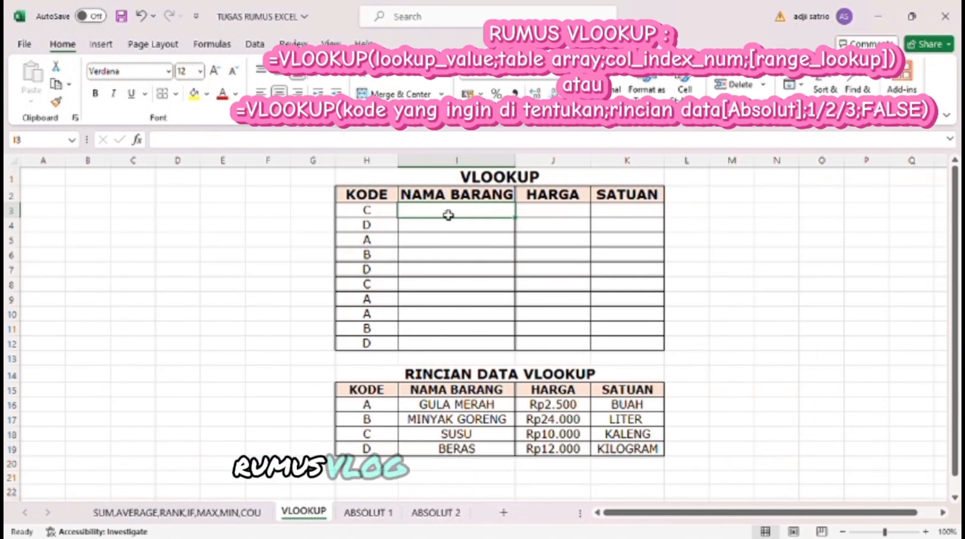
text(=V)
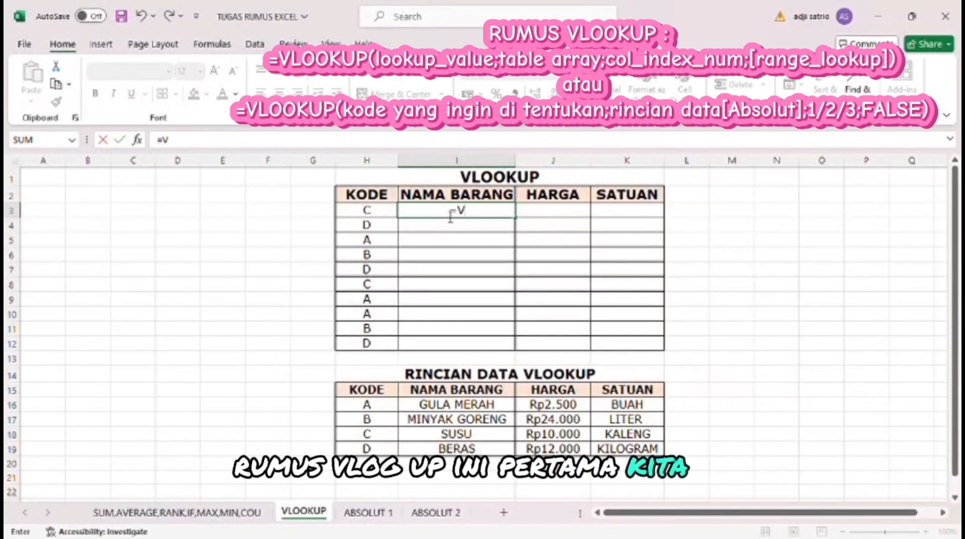
text(LOO)
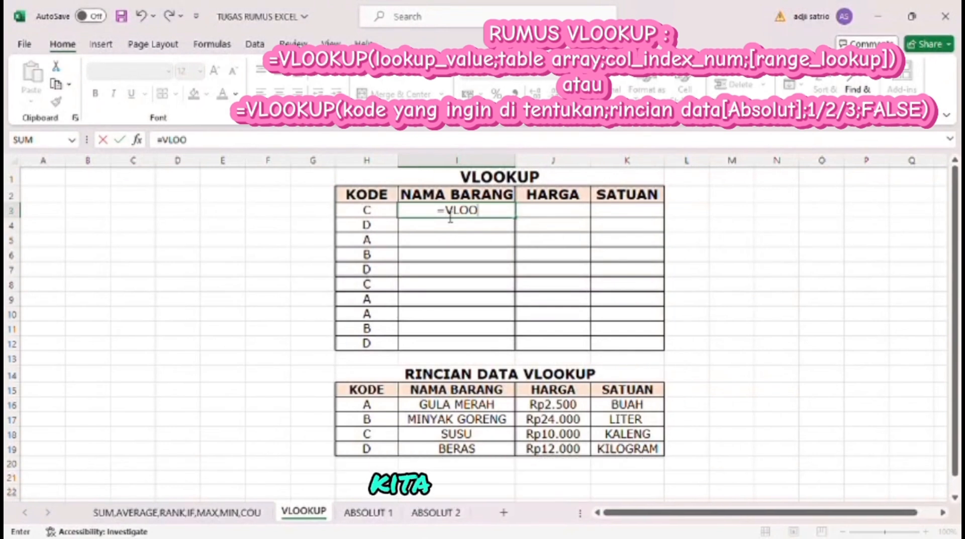
text(KUP)
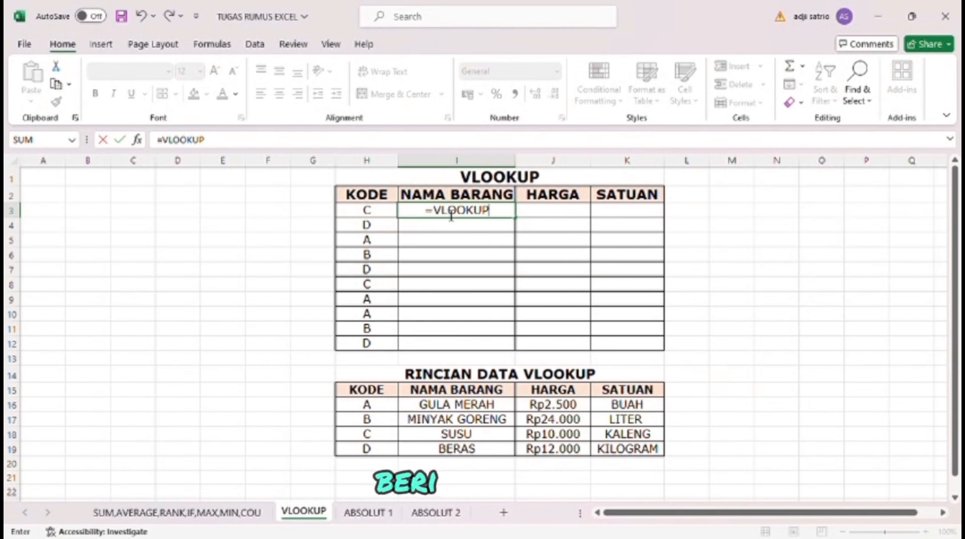
text(()
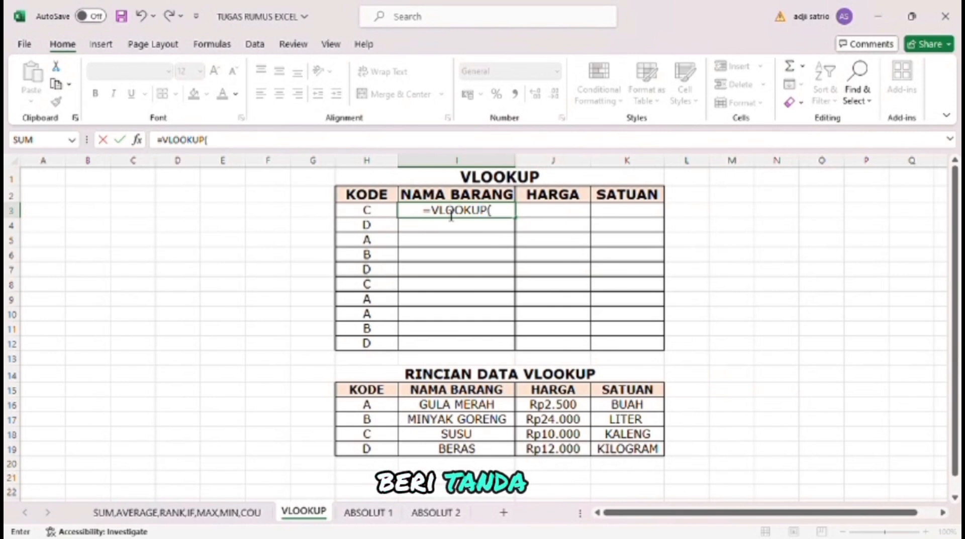
click(389, 211)
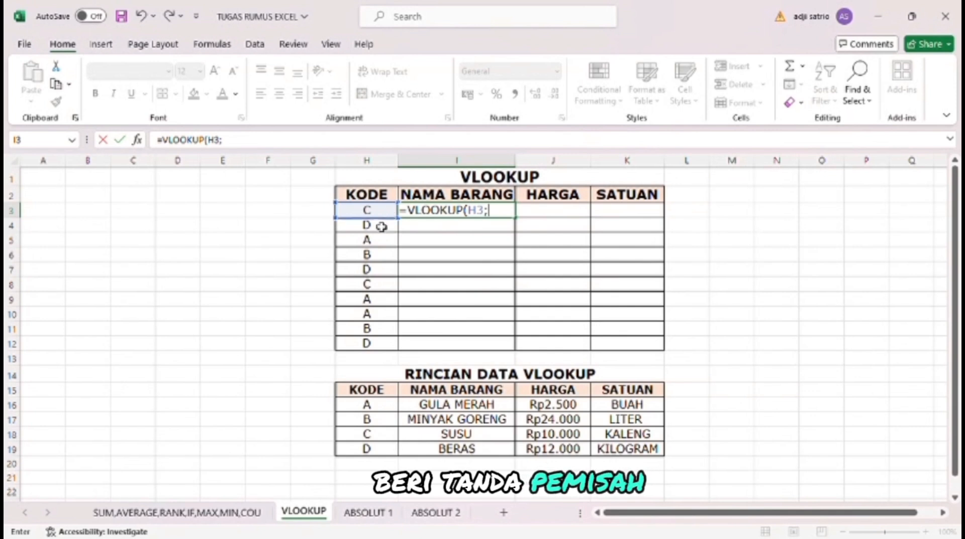
drag(356, 406, 608, 447)
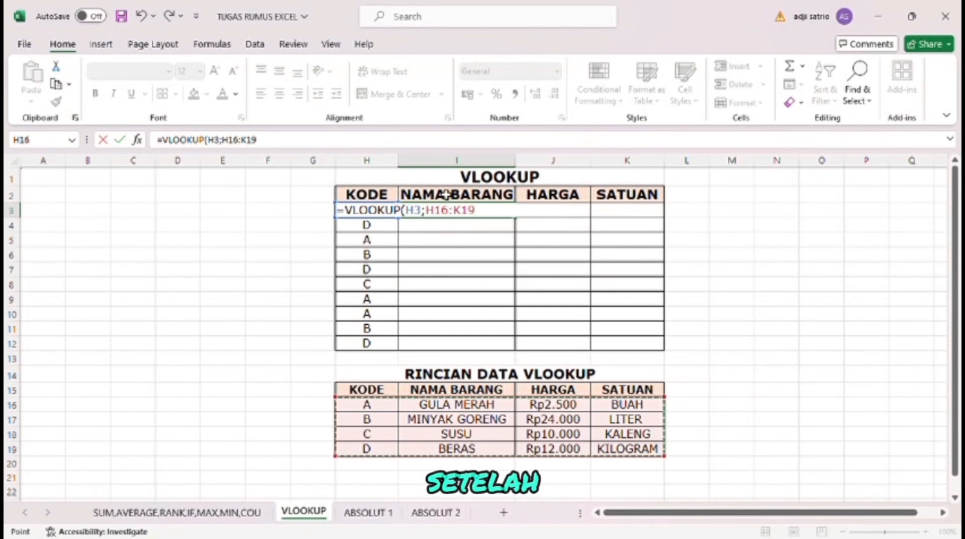
drag(427, 215, 484, 215)
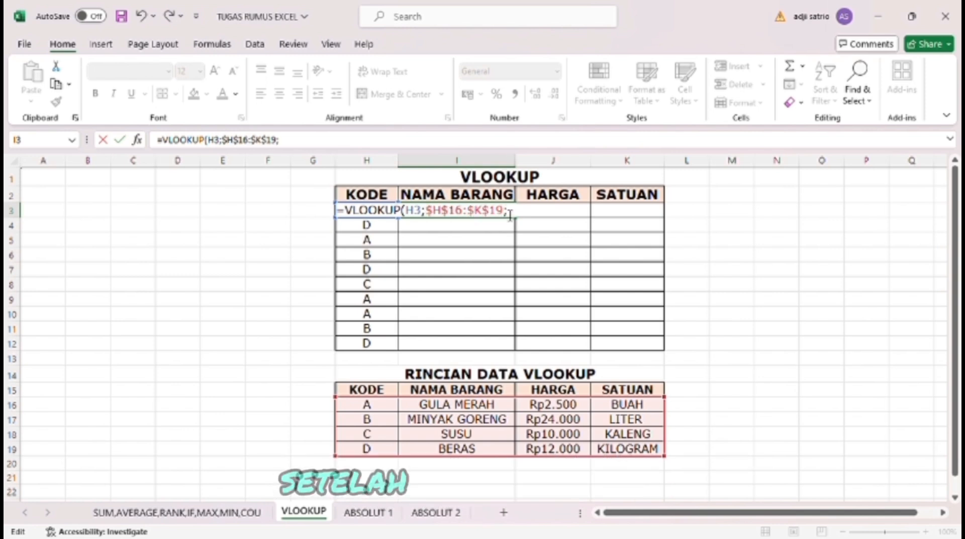
text(;)
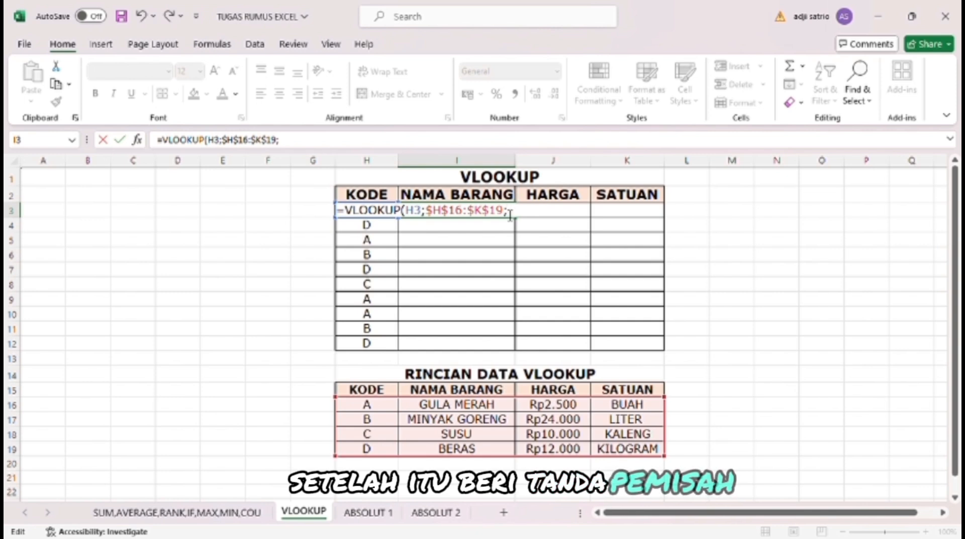
text(2;FALSE)
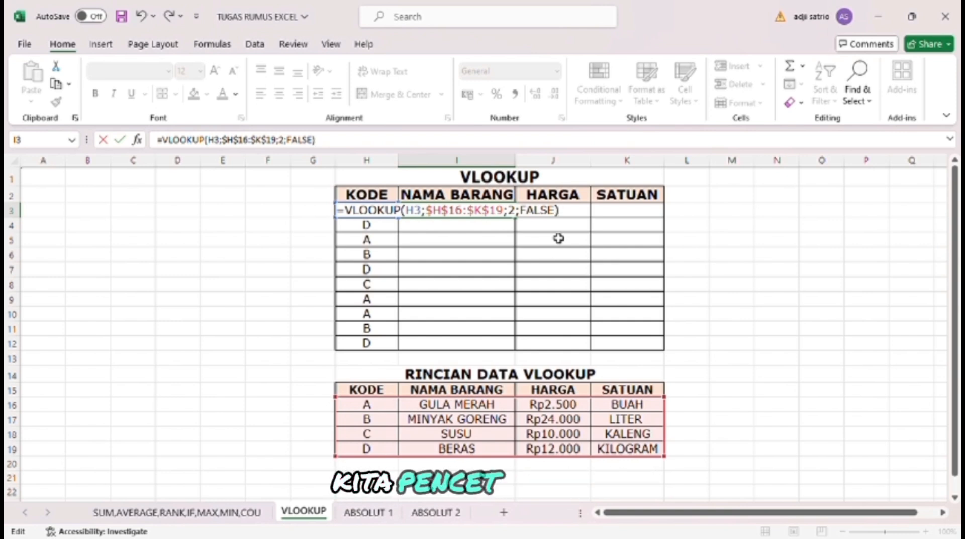
key(Return)
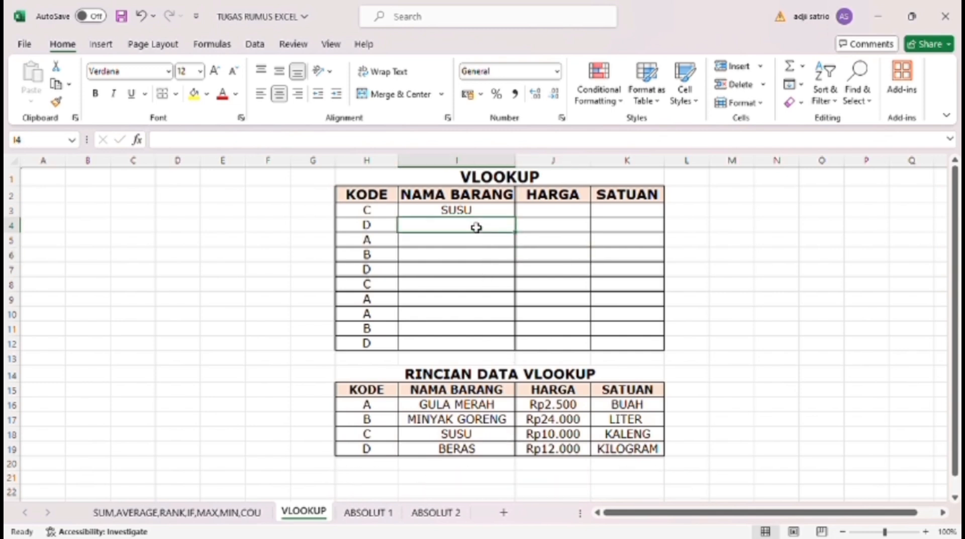
Enter =VLOOKUP(H4;$H$16:$K$19;2;FALSE) in I4 to look up the item name for the second code
text(=)
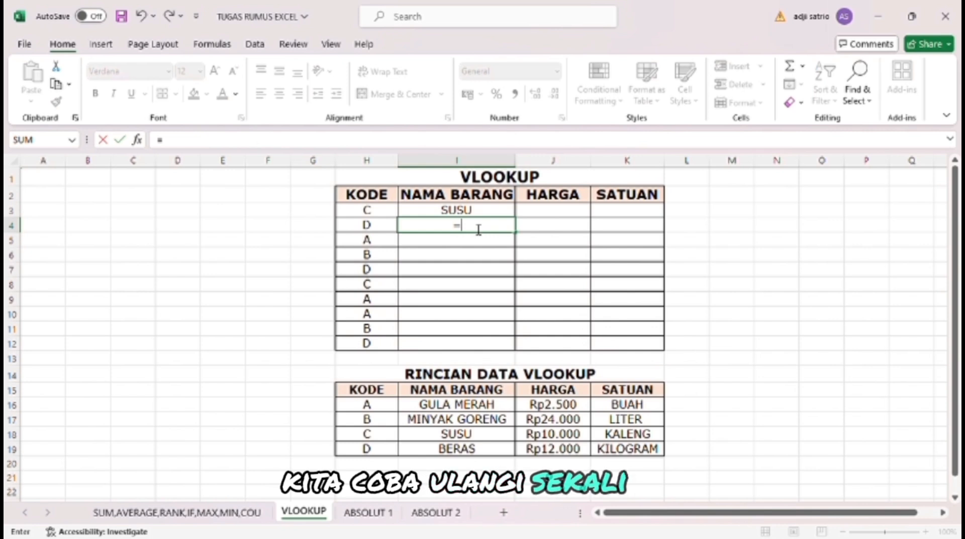
text(VLO)
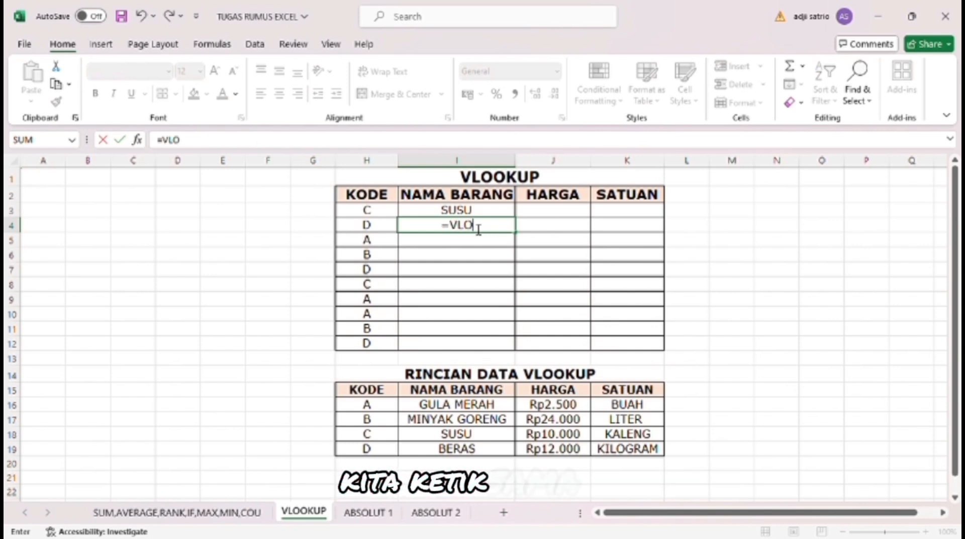
text(OKUP)
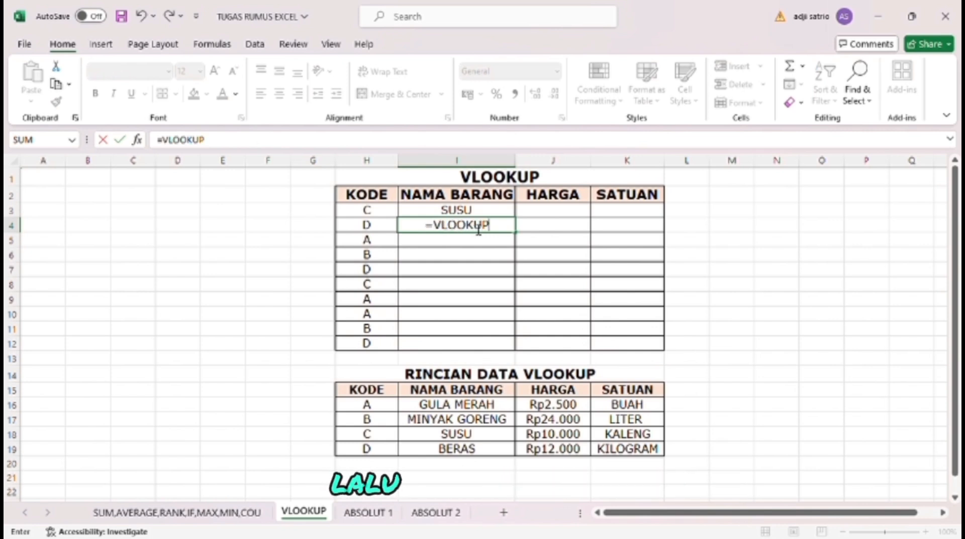
text(()
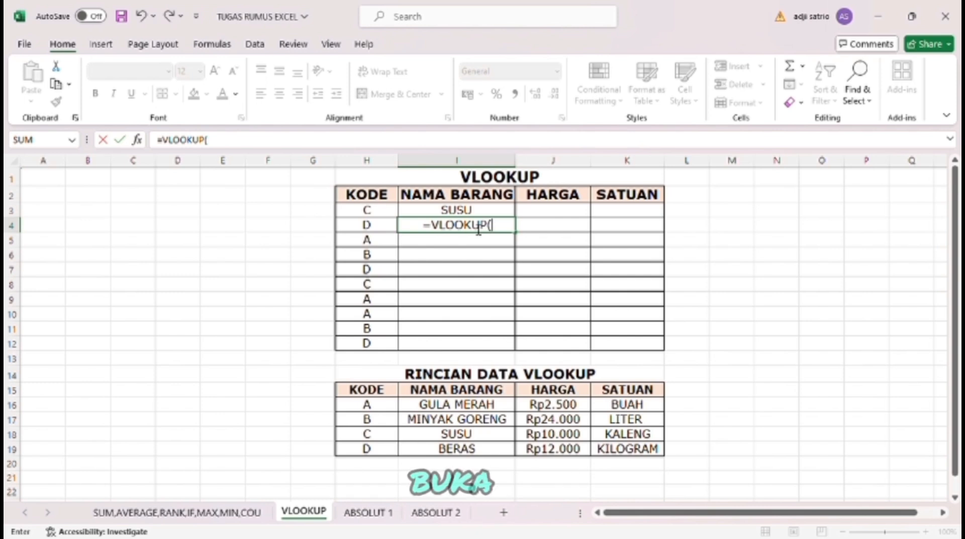
click(392, 232)
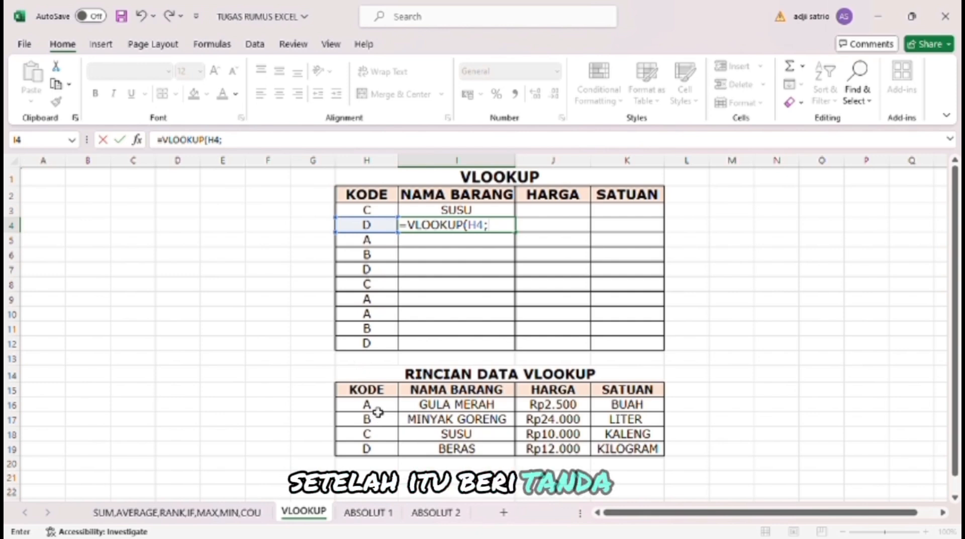
drag(372, 406, 639, 445)
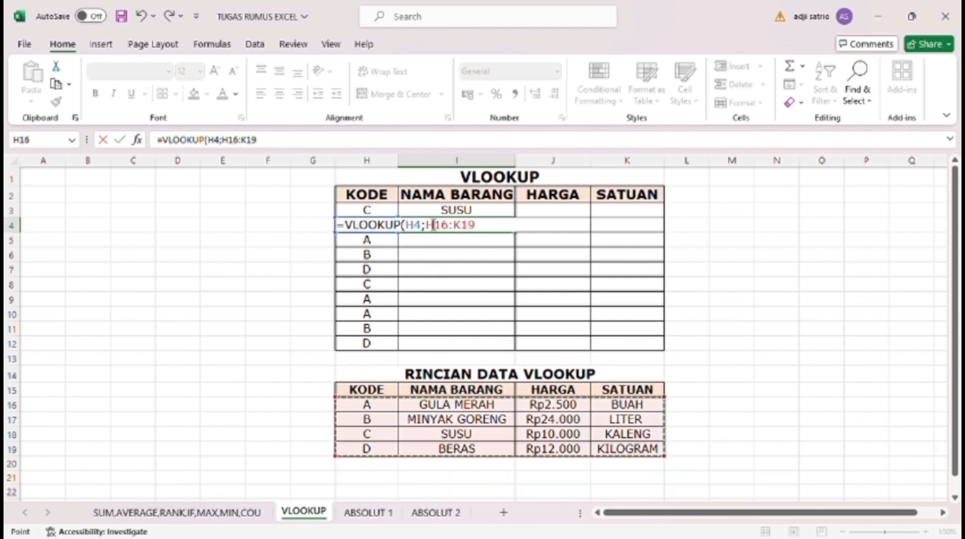
drag(425, 224, 483, 232)
click(483, 232)
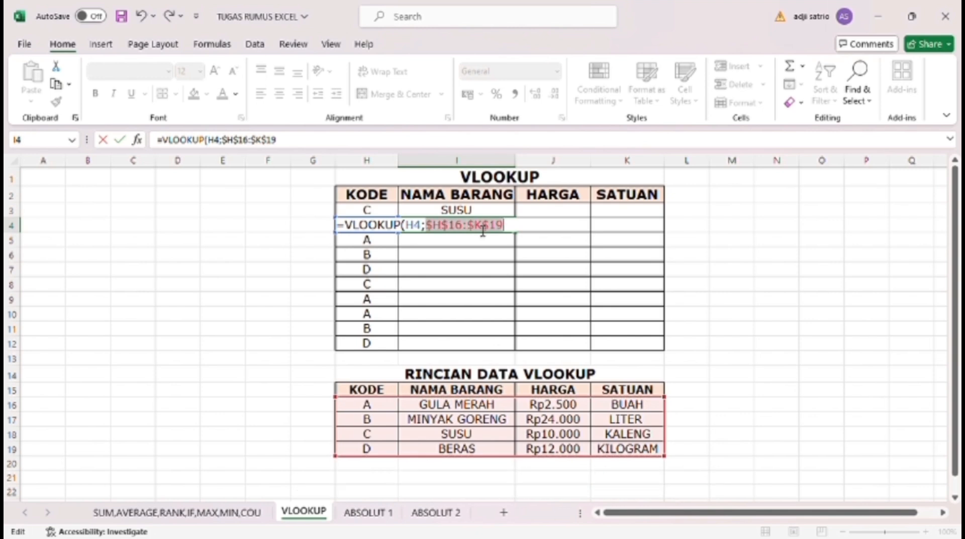
click(508, 229)
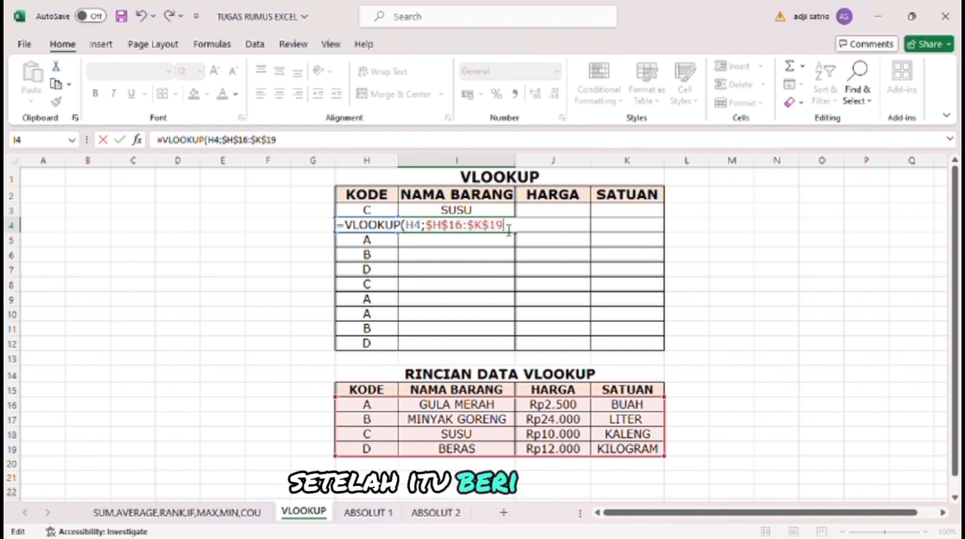
text(;2)
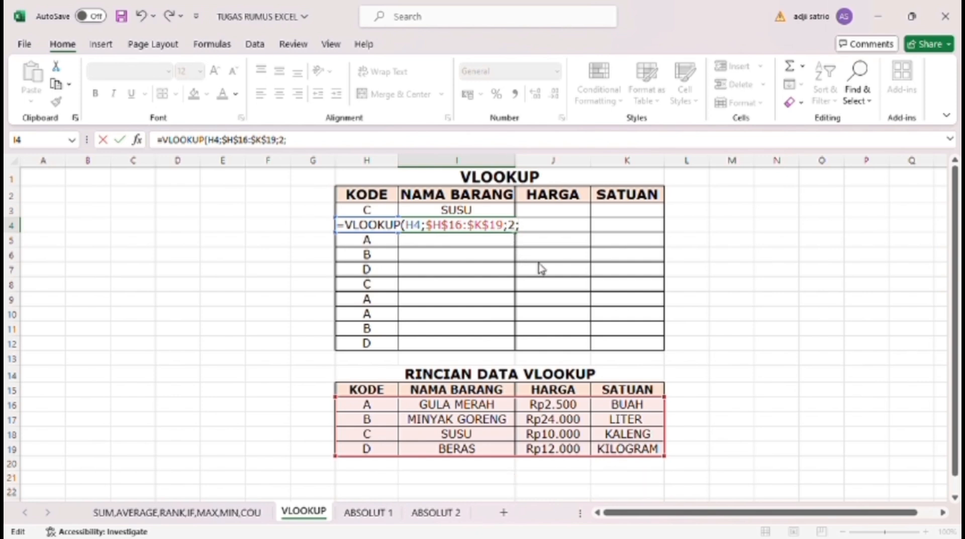
text(FALSE)
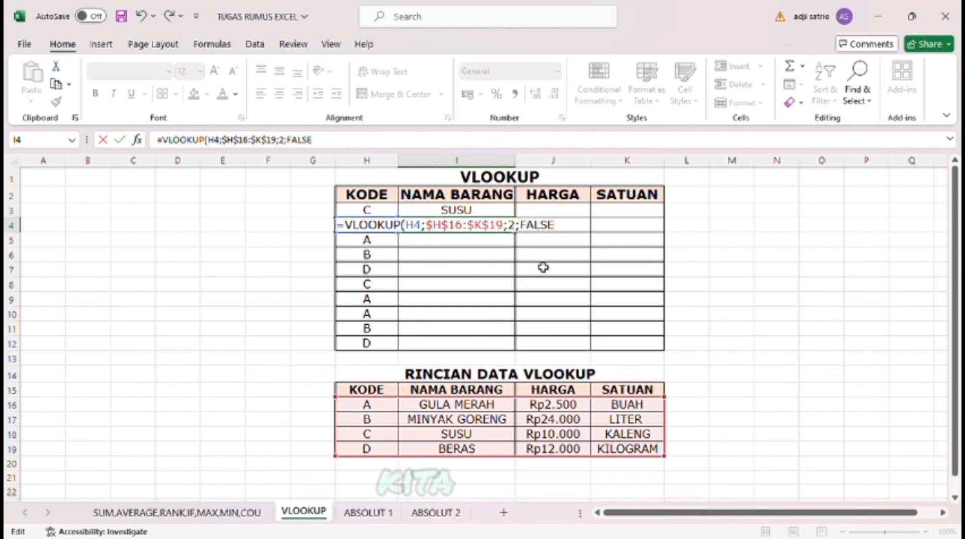
text())
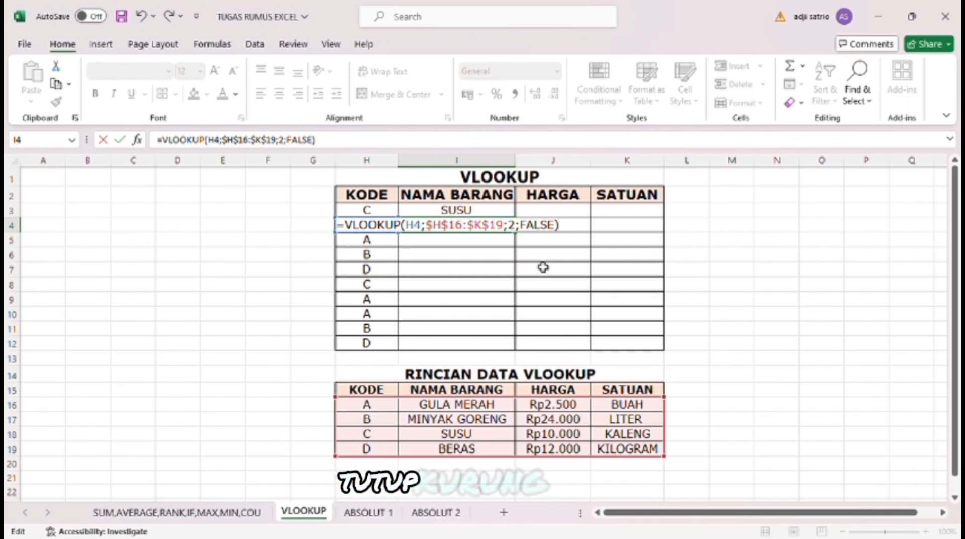
key(Return)
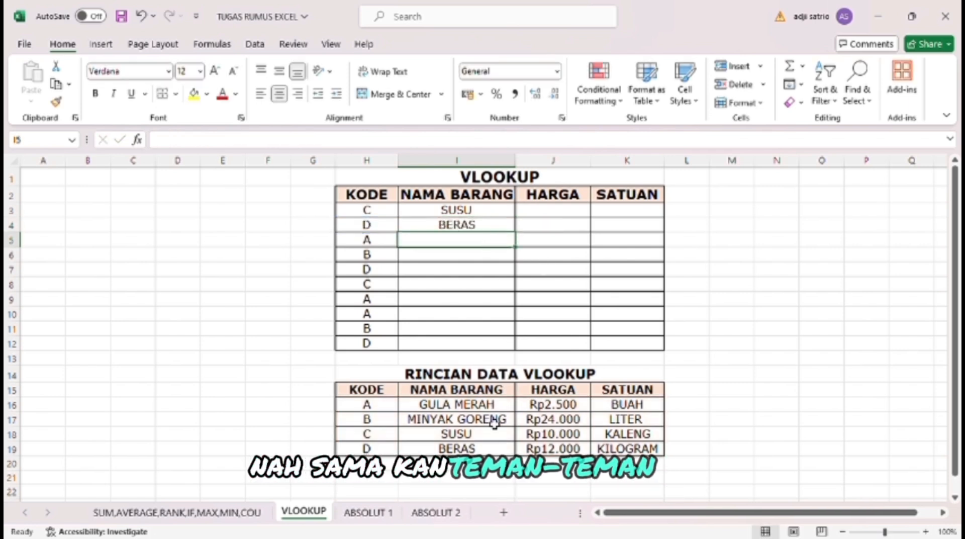
Review the formula in I3 and fill it down the NAMA BARANG column through I12
click(457, 213)
double_click(458, 212)
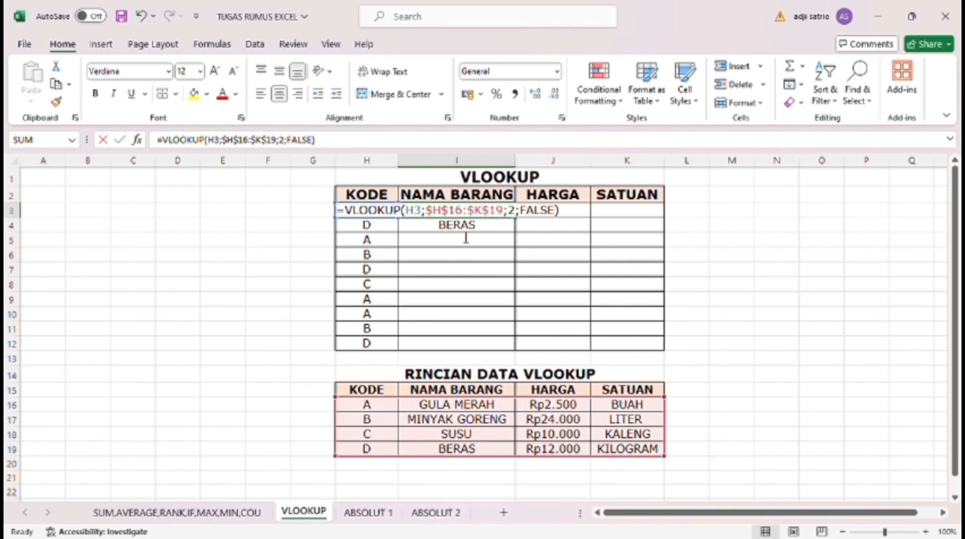
click(467, 243)
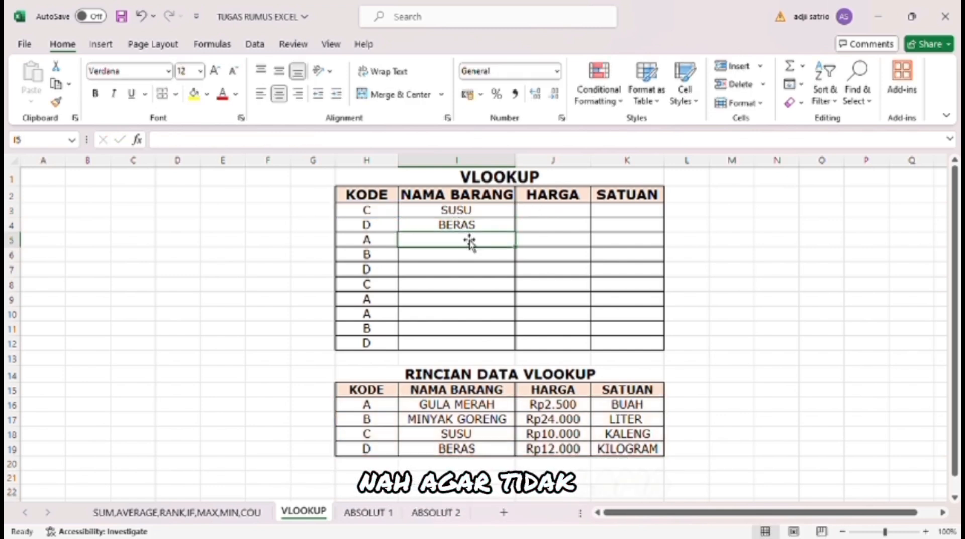
drag(475, 212, 543, 353)
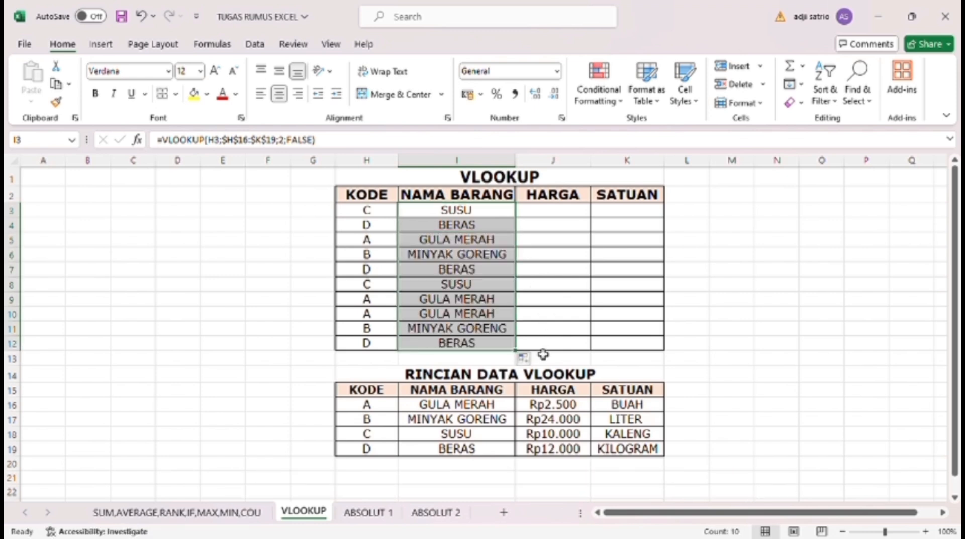
Enter =VLOOKUP(H3;$H$16:$K$19;3;FALSE) in J3 and fill it down the HARGA column through J12
click(553, 211)
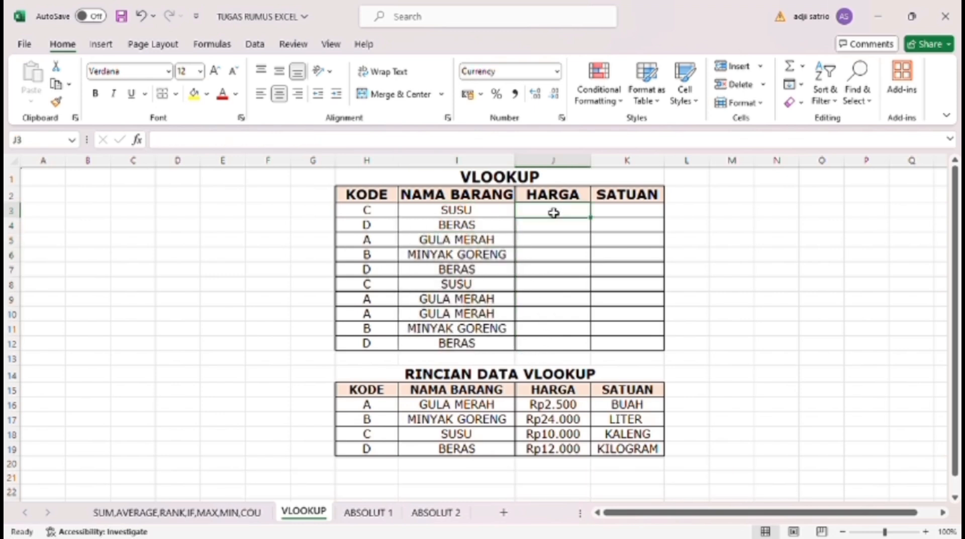
text(=)
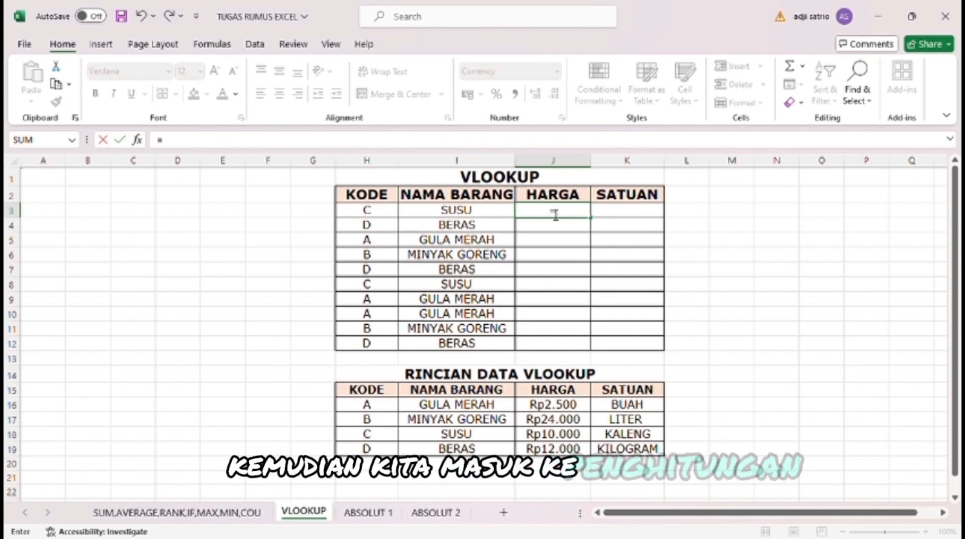
text(VLO)
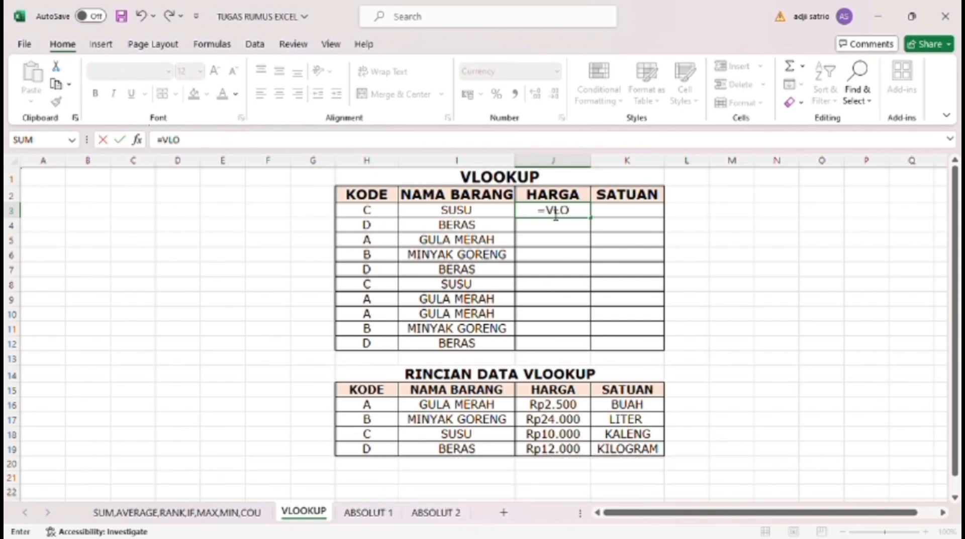
text(OKUP)
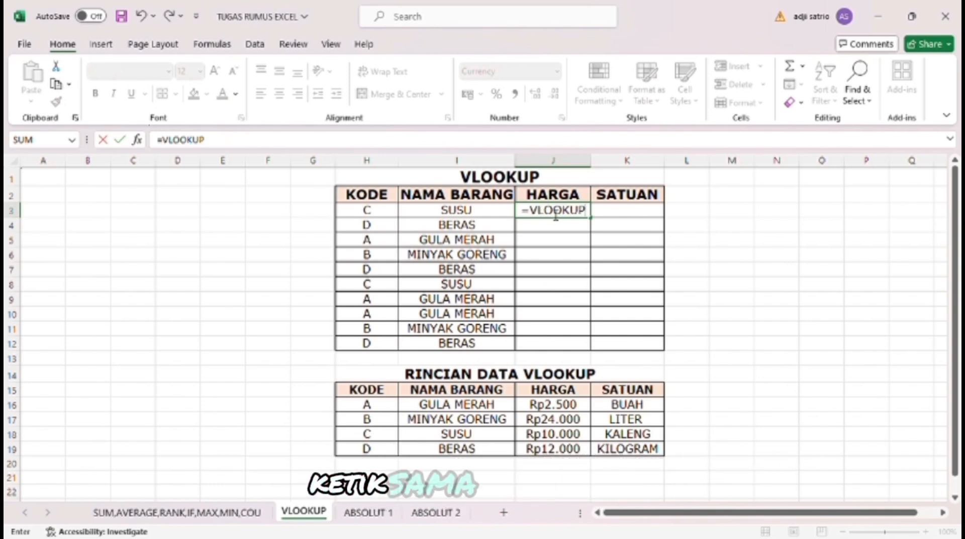
text(()
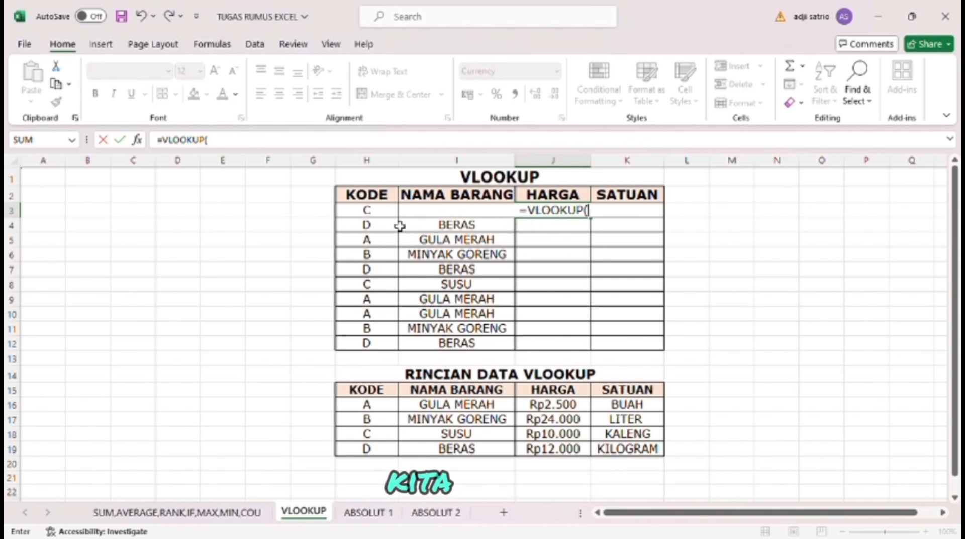
click(390, 213)
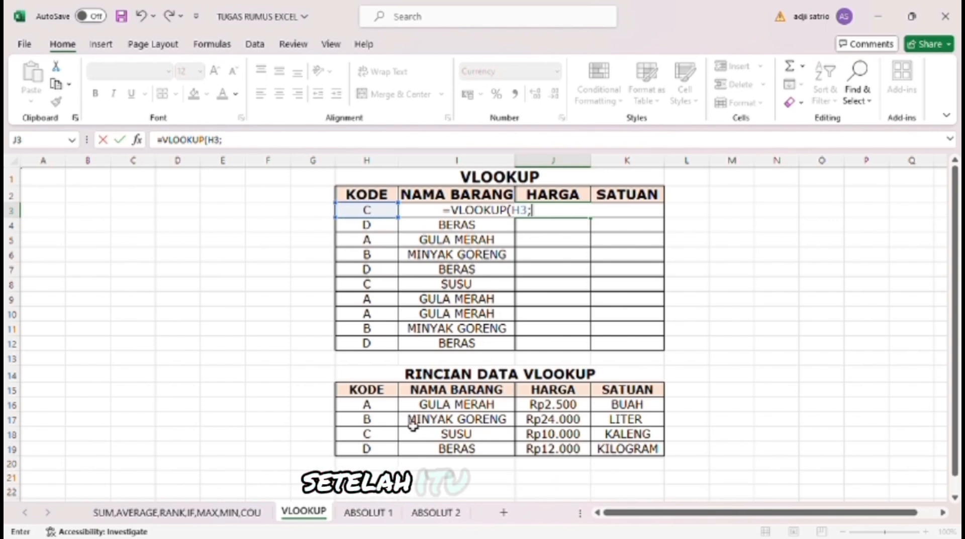
drag(386, 411, 618, 448)
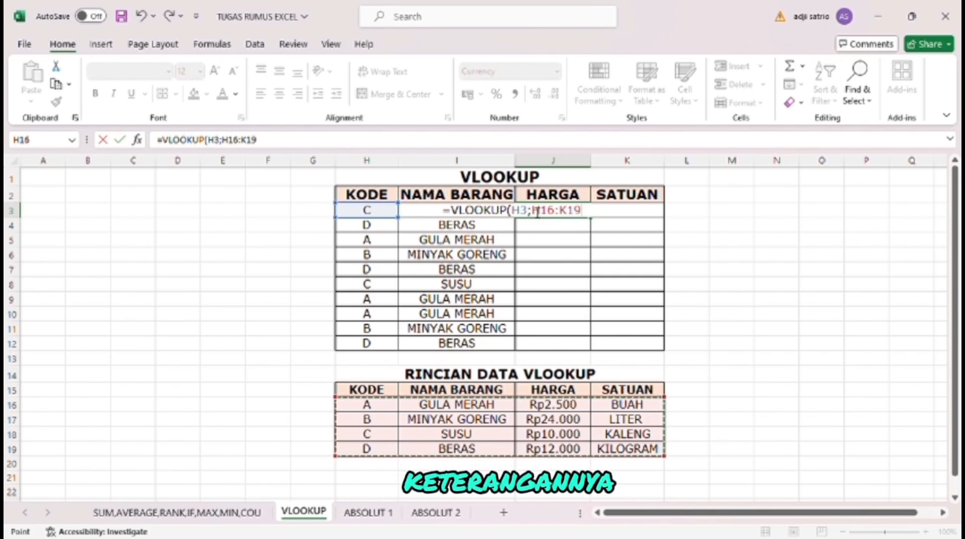
drag(533, 217, 591, 217)
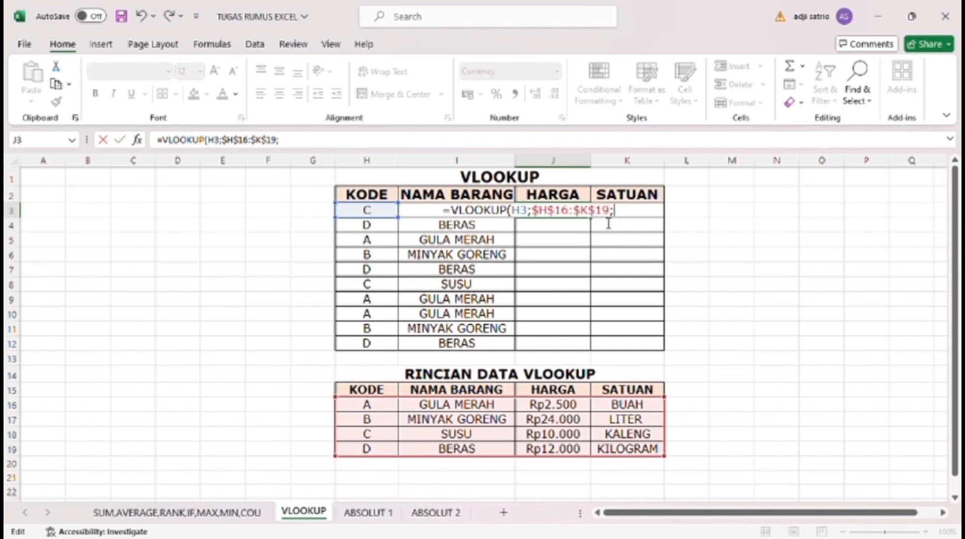
text(3)
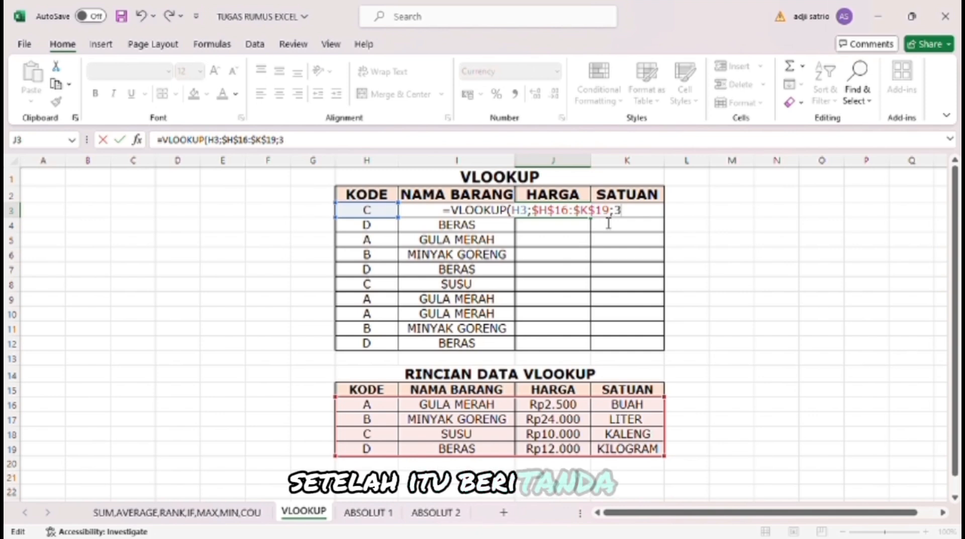
text(;)
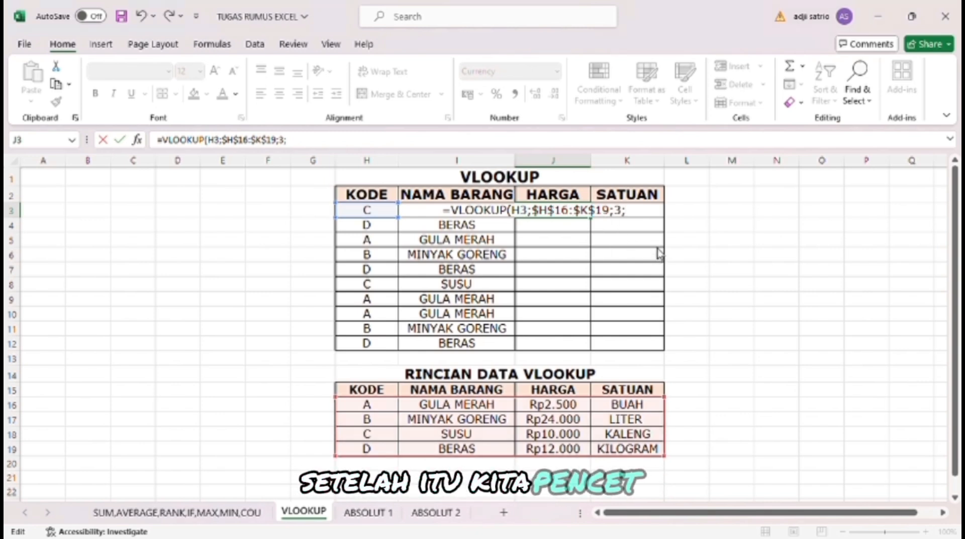
text(FALSE)
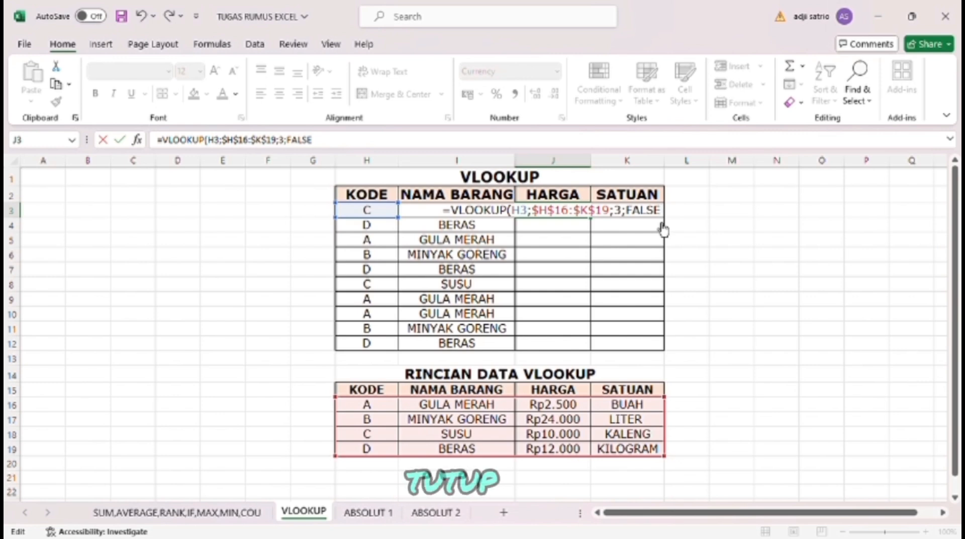
text())
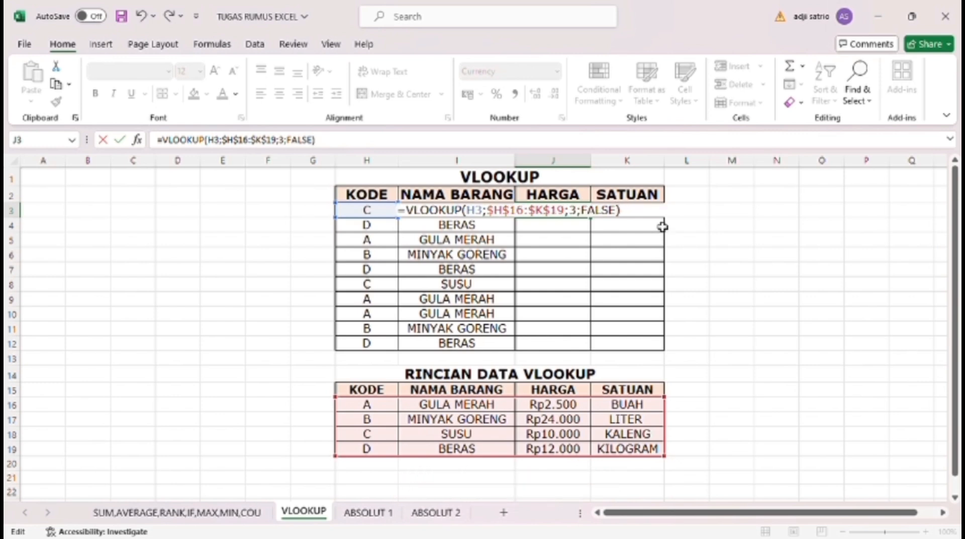
key(Return)
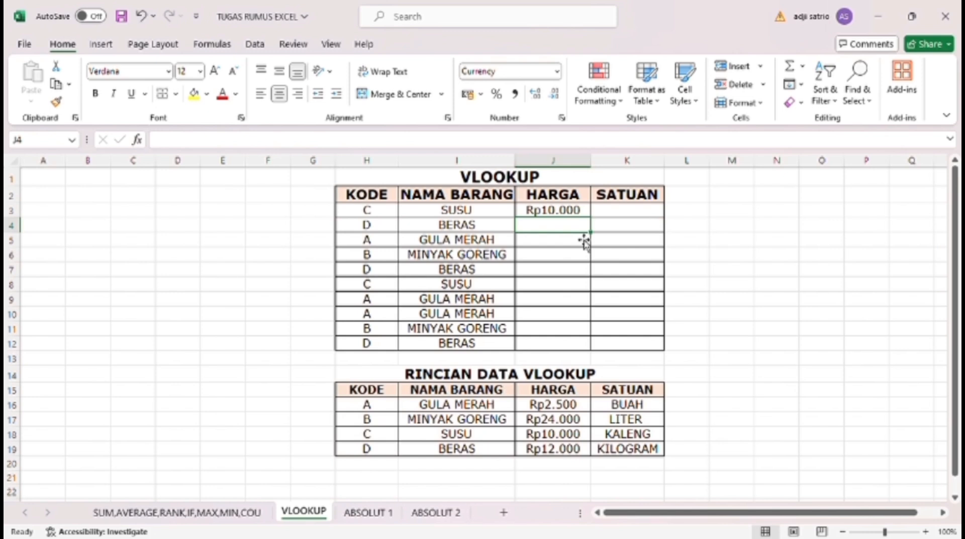
drag(591, 218, 620, 359)
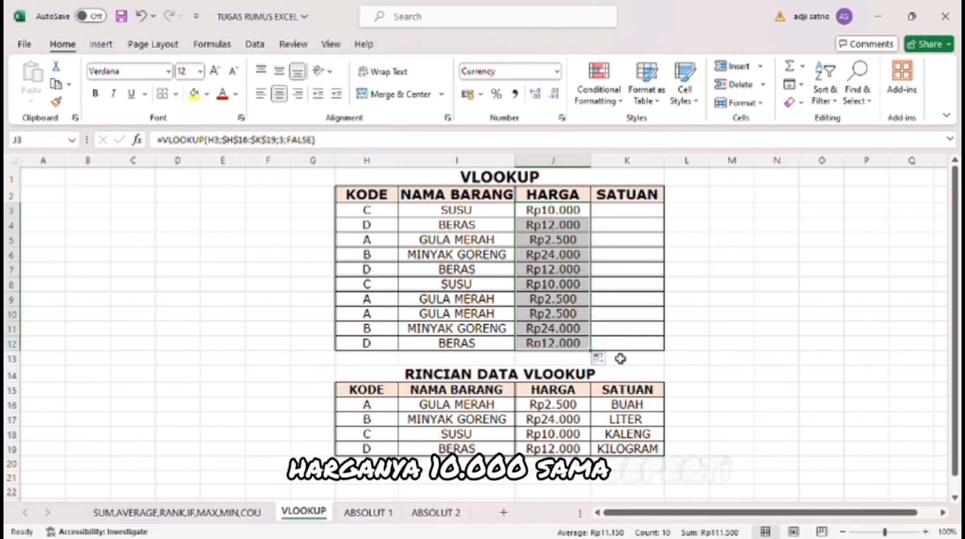
Enter =VLOOKUP(H3;$H$16:$K$19;4;FALSE) in K3 to look up the unit for the first item code
click(611, 216)
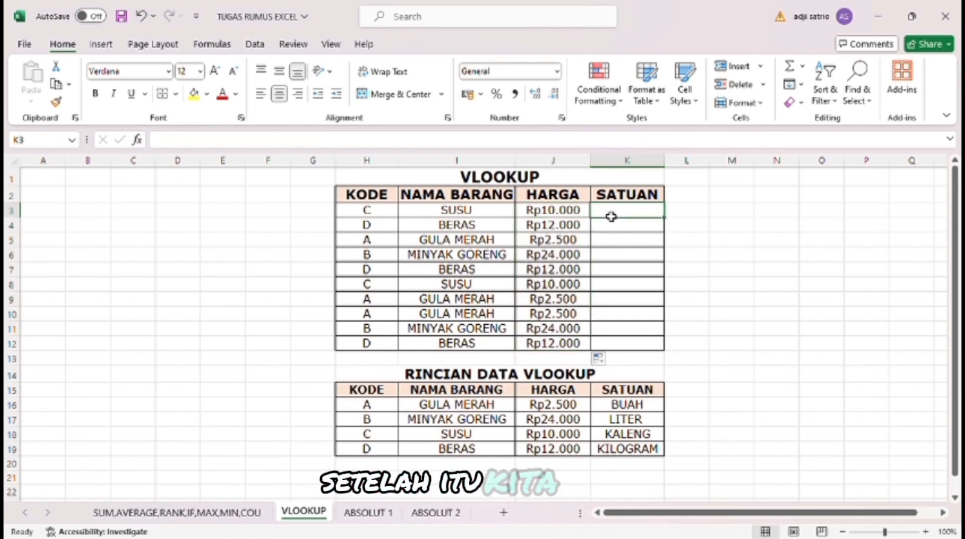
text(=VLO)
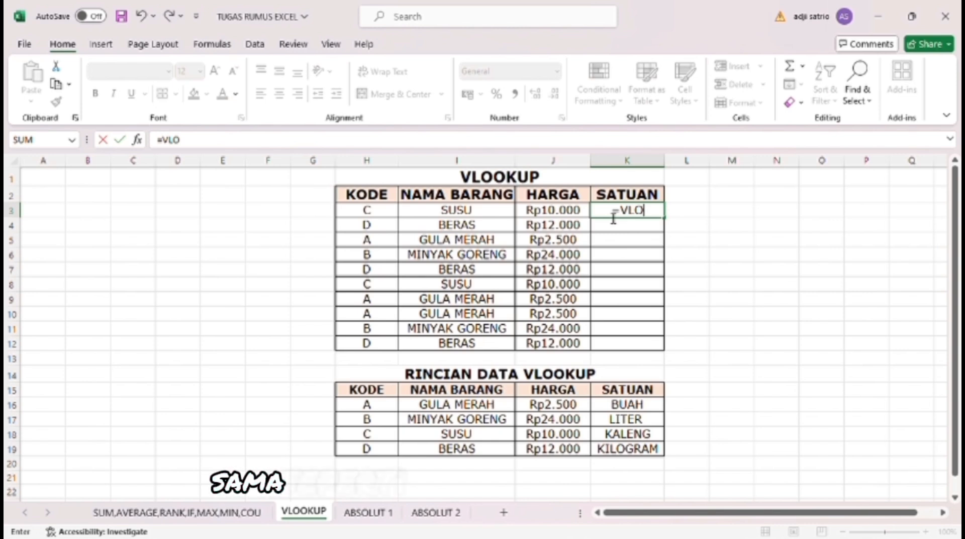
text(OKUP)
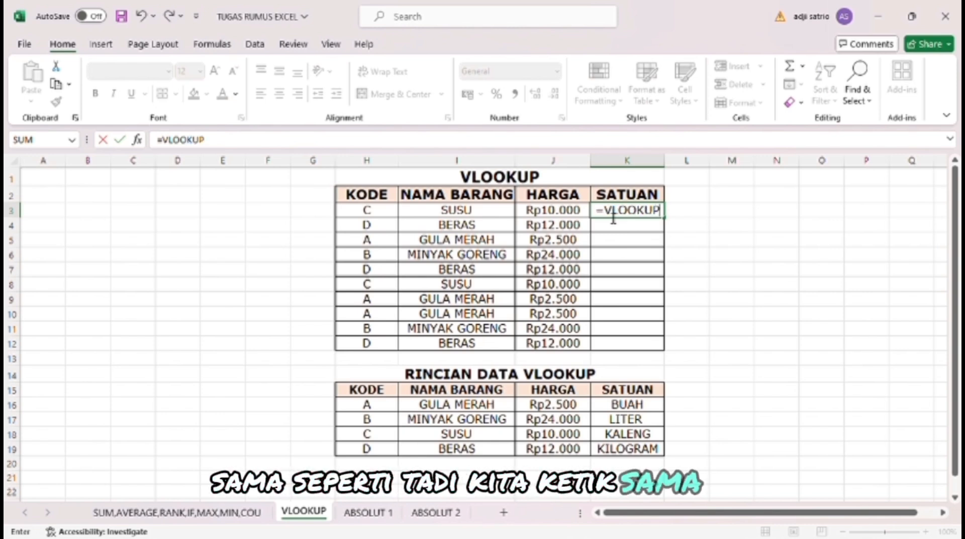
text(()
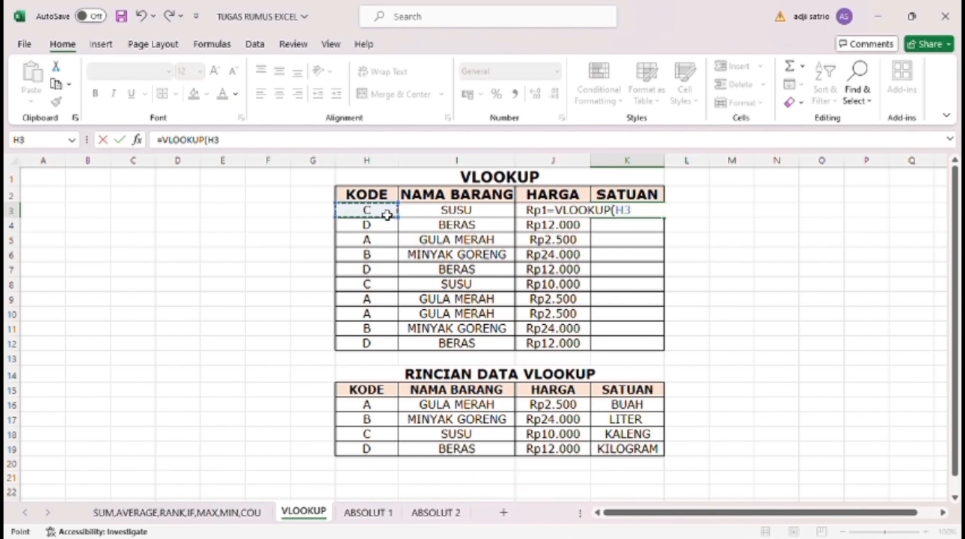
text(;)
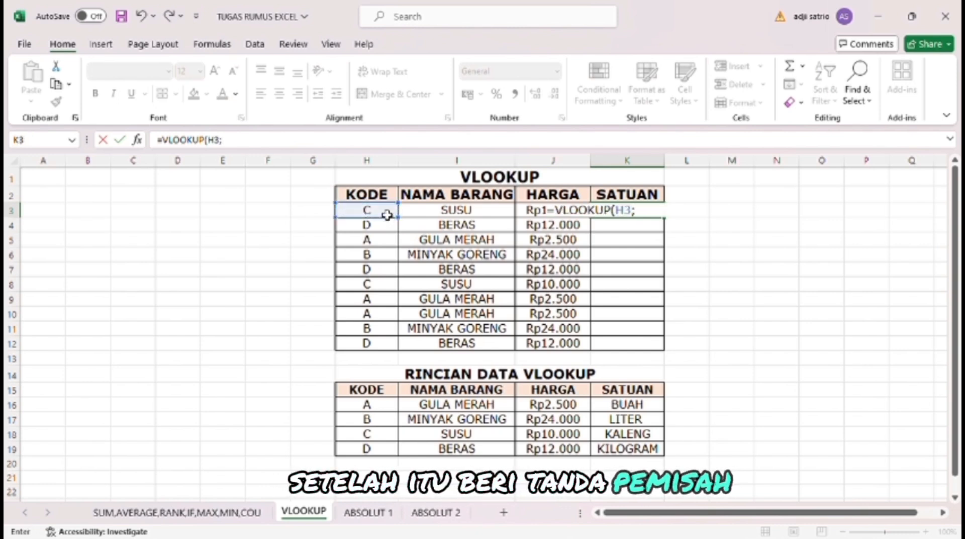
drag(402, 424, 636, 441)
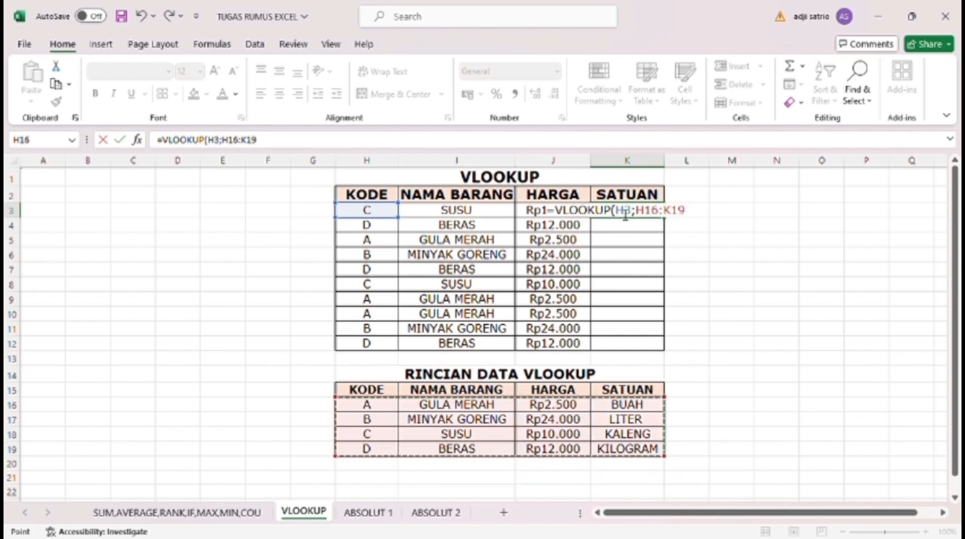
drag(636, 214, 705, 215)
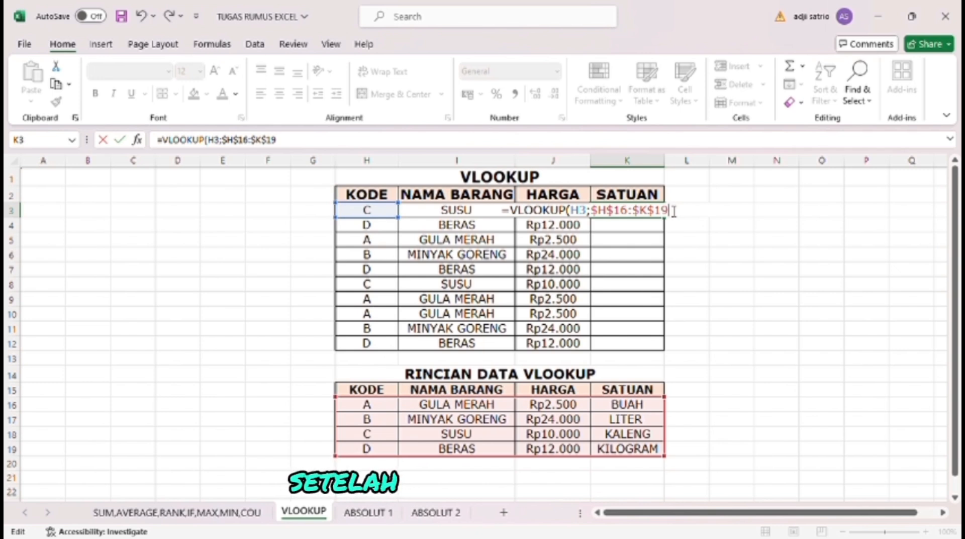
text(;4)
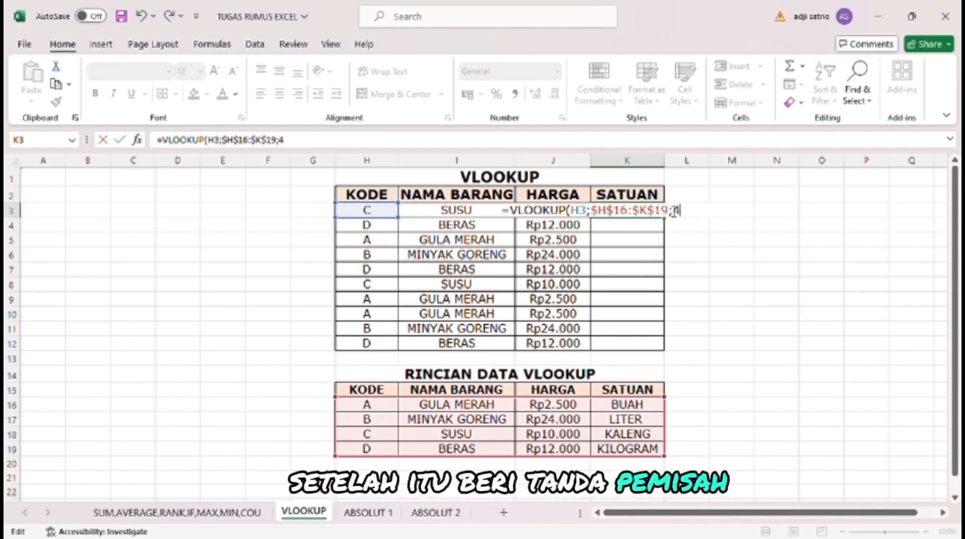
text(;)
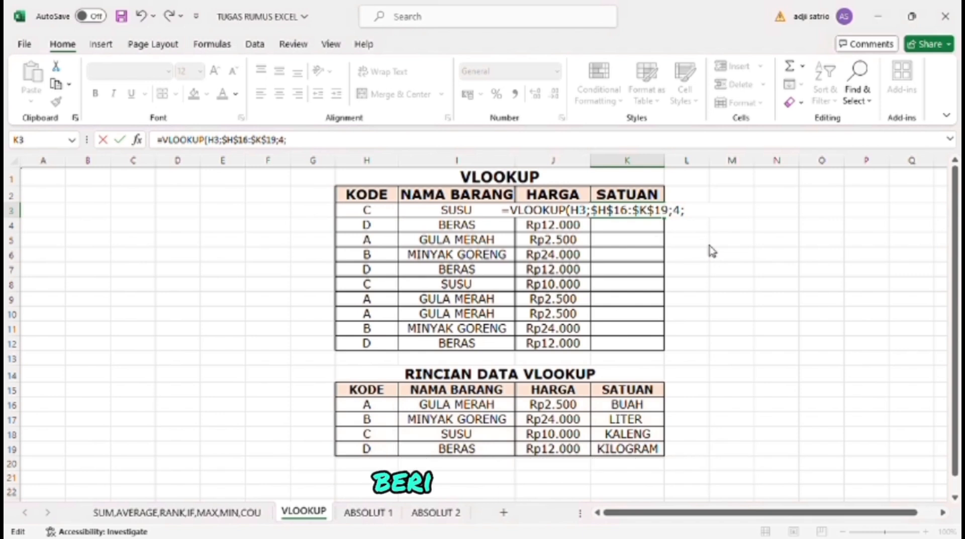
text(FALSE)
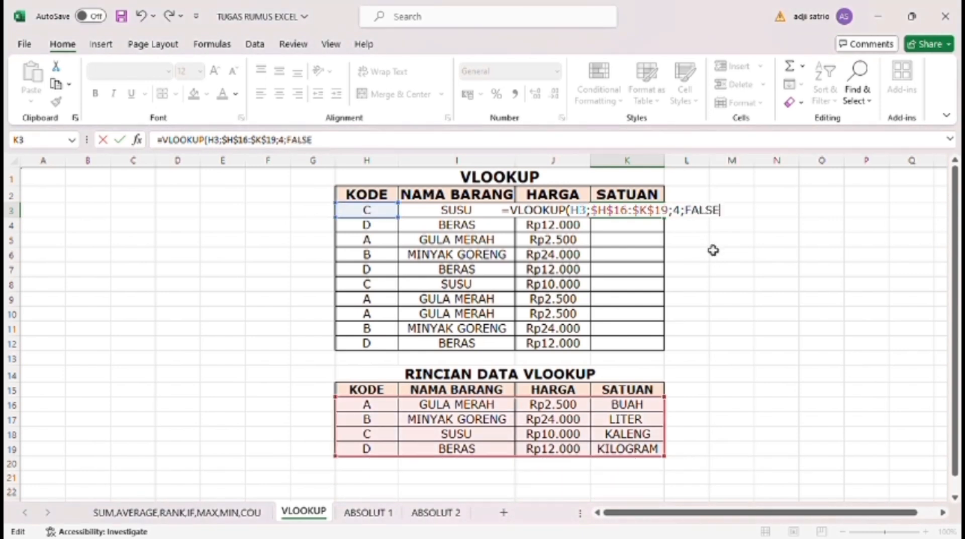
text())
key(Return)
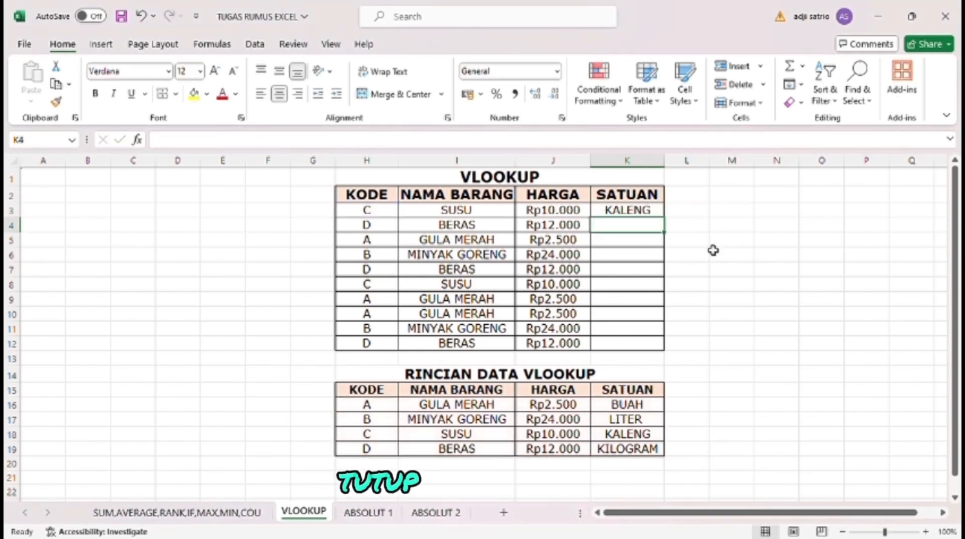
Fill the unit lookup formula from K3 down the SATUAN column through K12
click(651, 202)
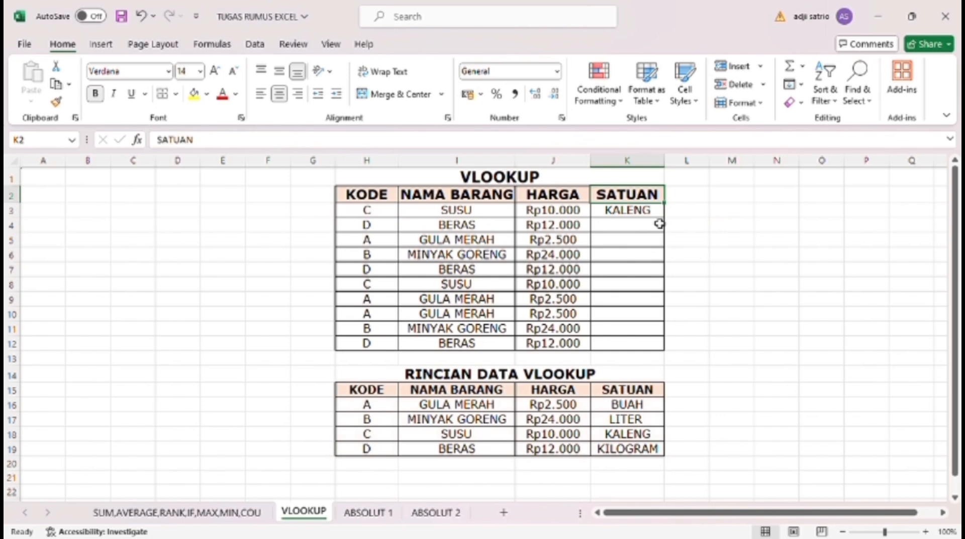
click(670, 216)
click(660, 216)
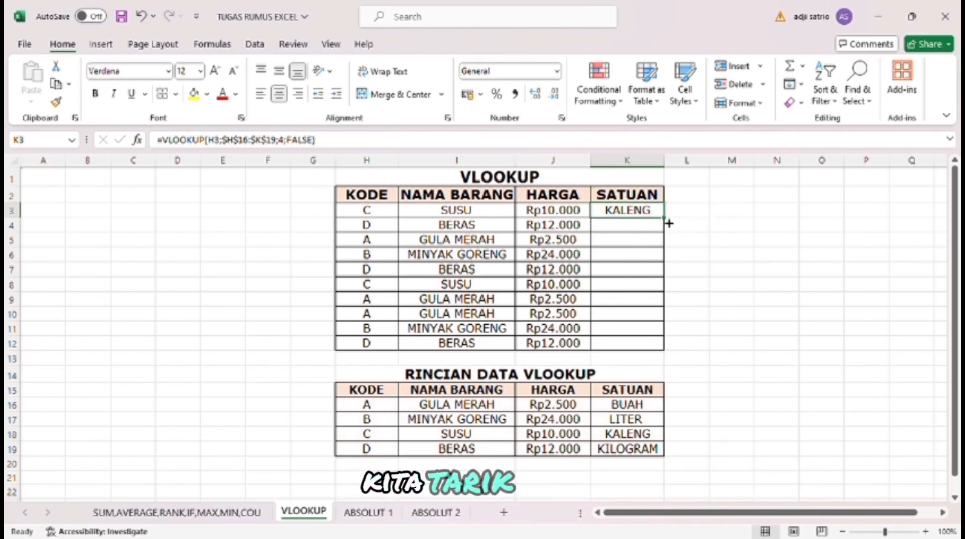
drag(663, 219, 700, 351)
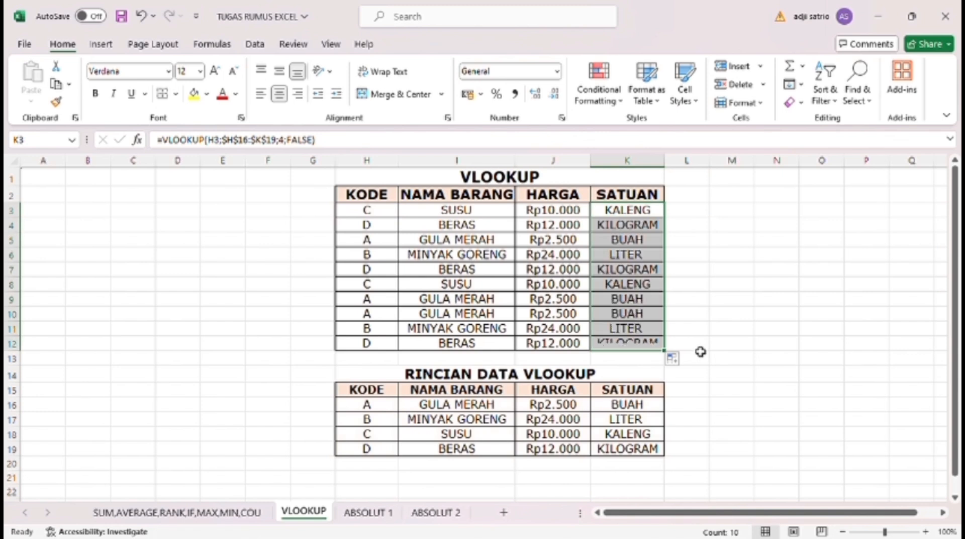
click(701, 351)
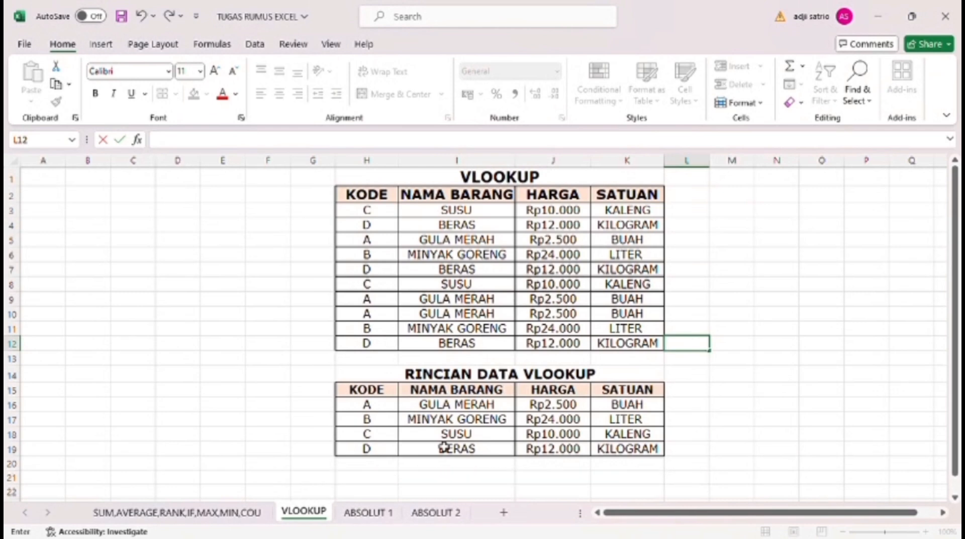
On the ABSOLUT 1 sheet, enter =D6*C6 in E6 to calculate the total price for MEJA
click(389, 515)
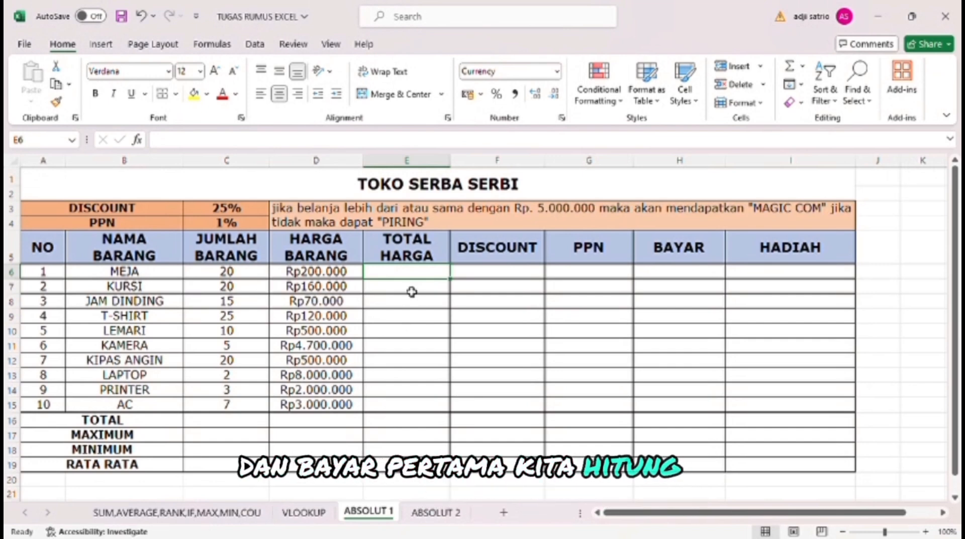
text(=)
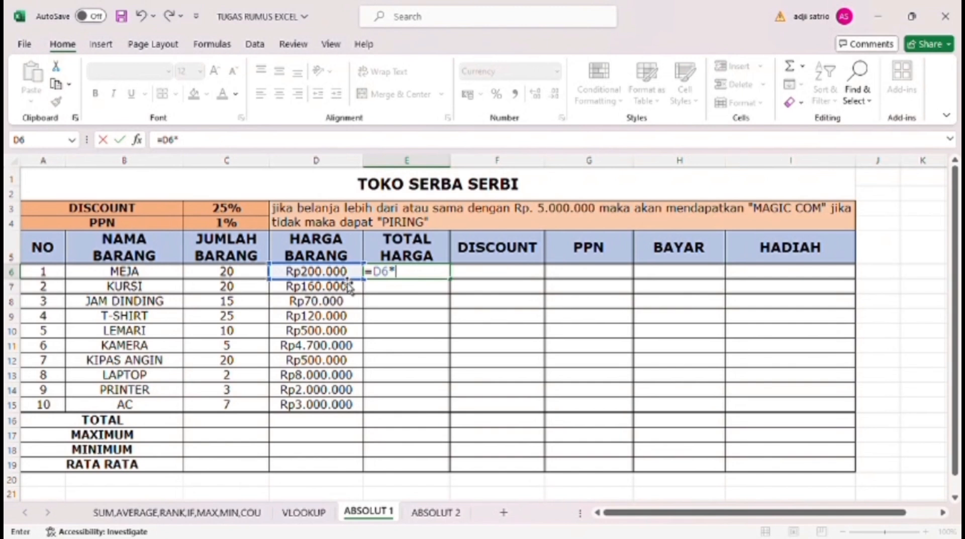
click(262, 276)
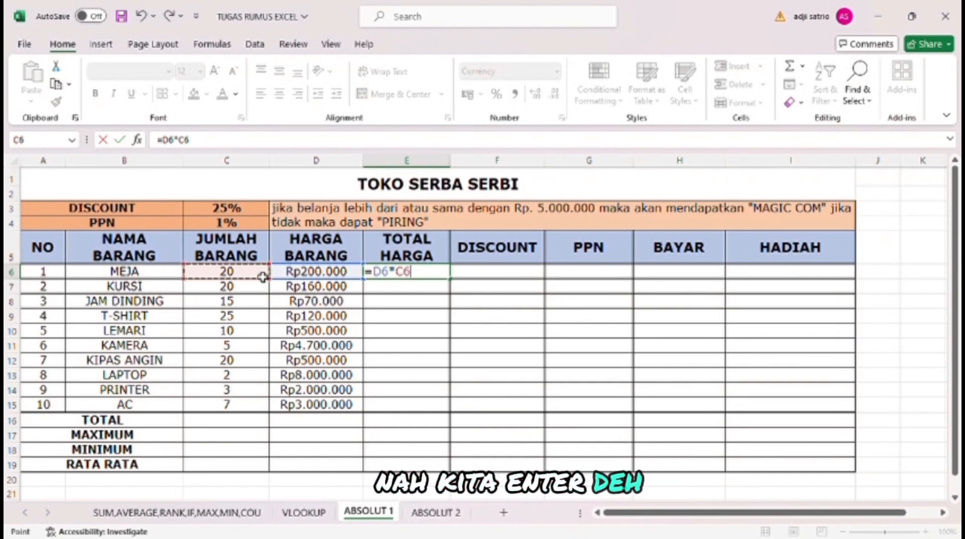
key(Return)
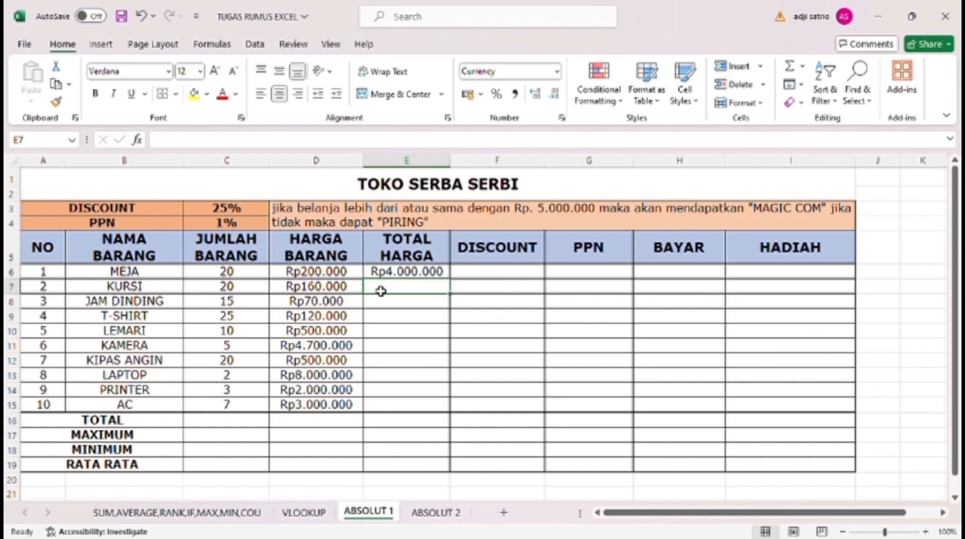
Enter =D7*C7 in E7 for KURSI's total price and fill the TOTAL HARGA column down from E6 through E15
text(=)
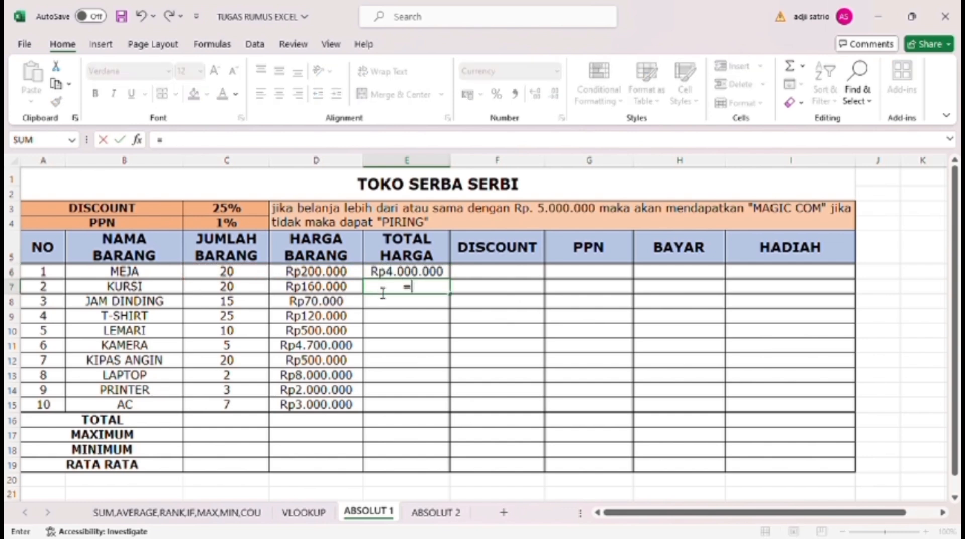
click(346, 291)
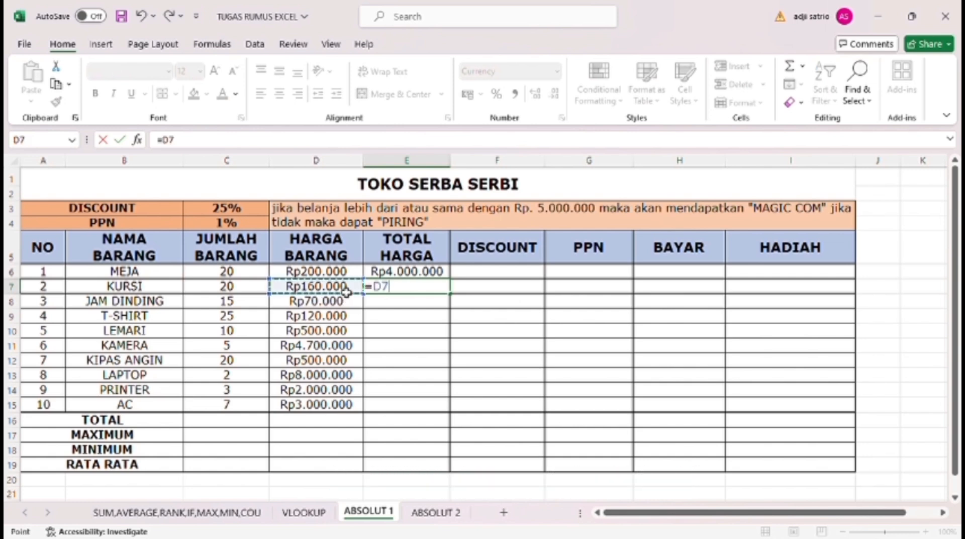
text(*)
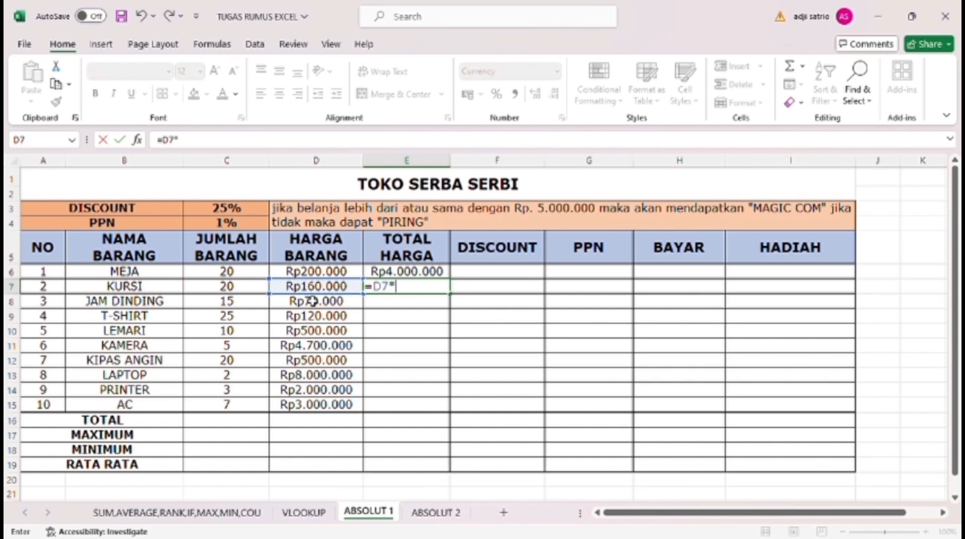
click(264, 291)
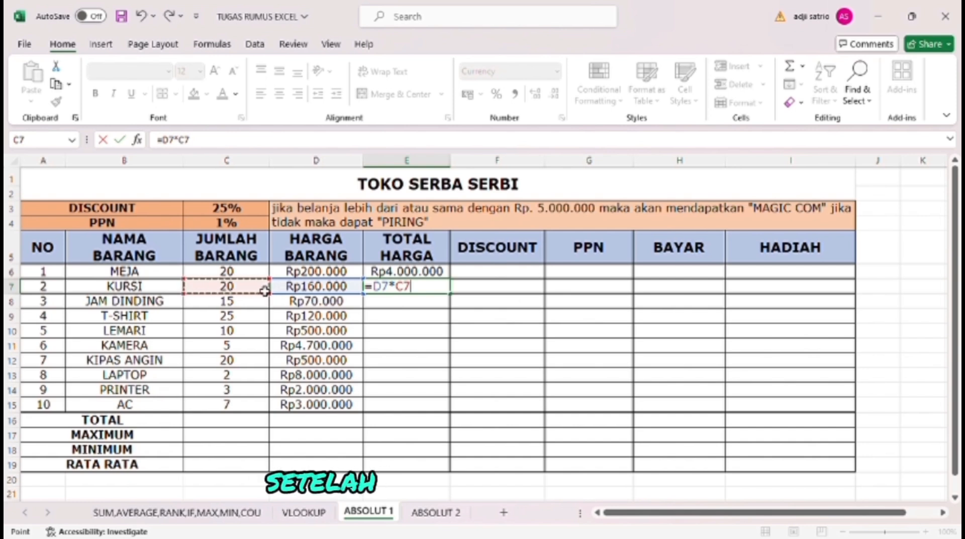
key(Return)
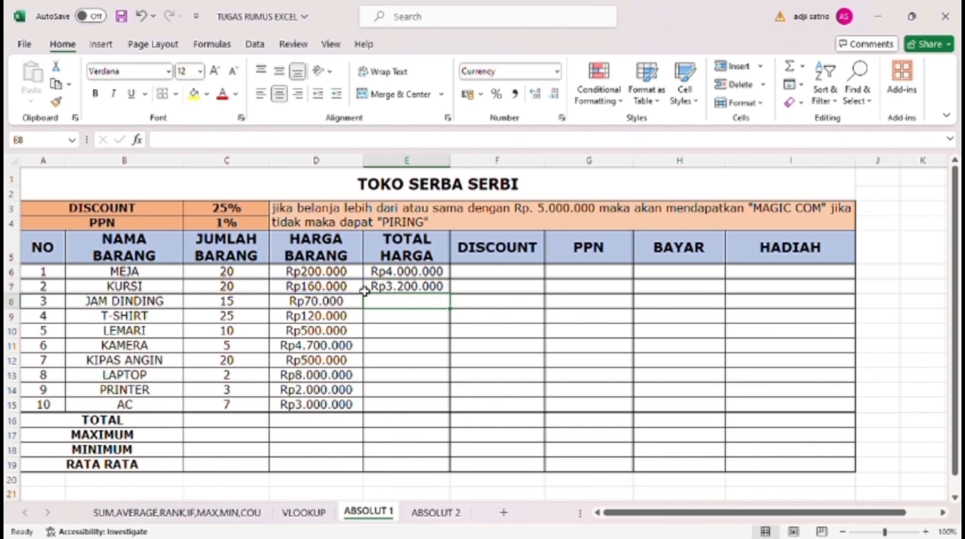
drag(386, 276, 458, 412)
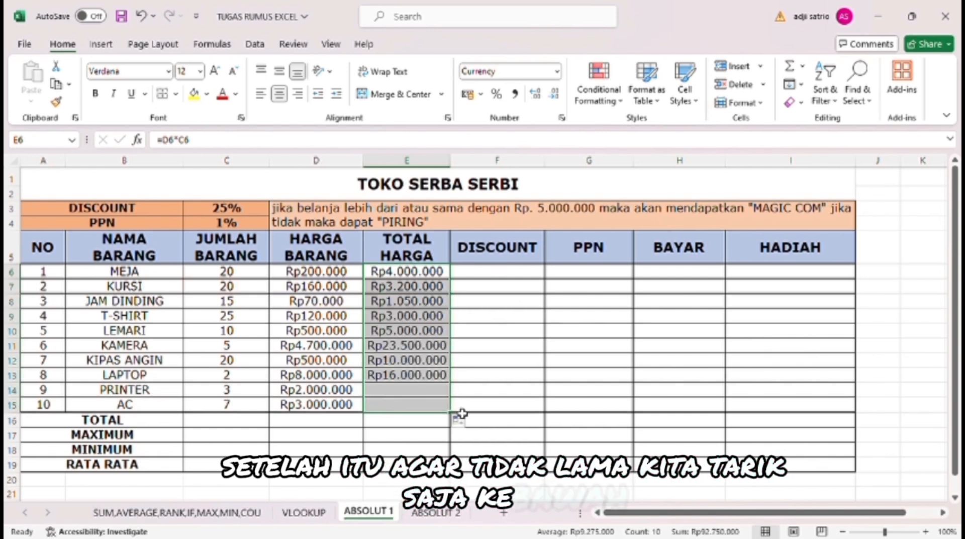
Calculate MEJA's discount in F6 with =E6*$C$3 and fill the formula down the DISCOUNT column through F15
click(480, 274)
text(=)
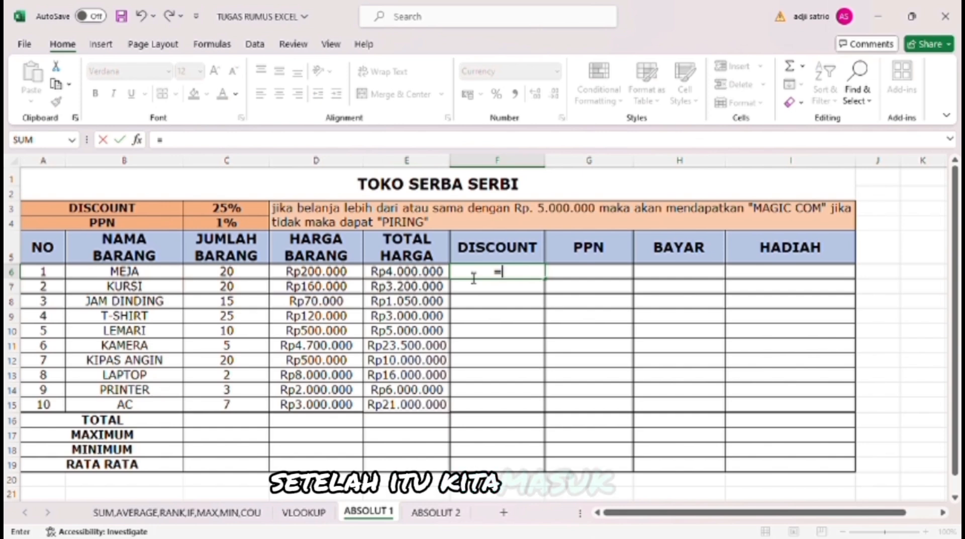
click(404, 274)
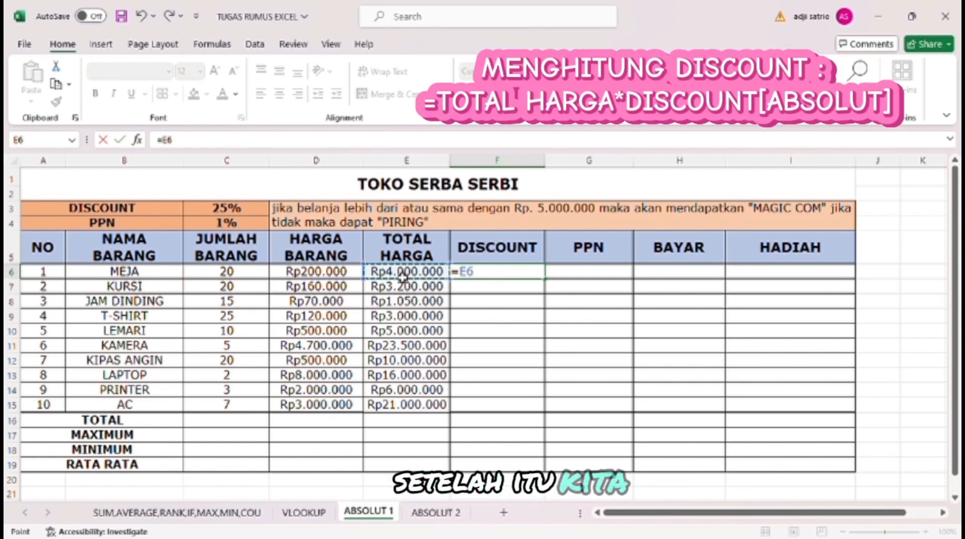
text(*)
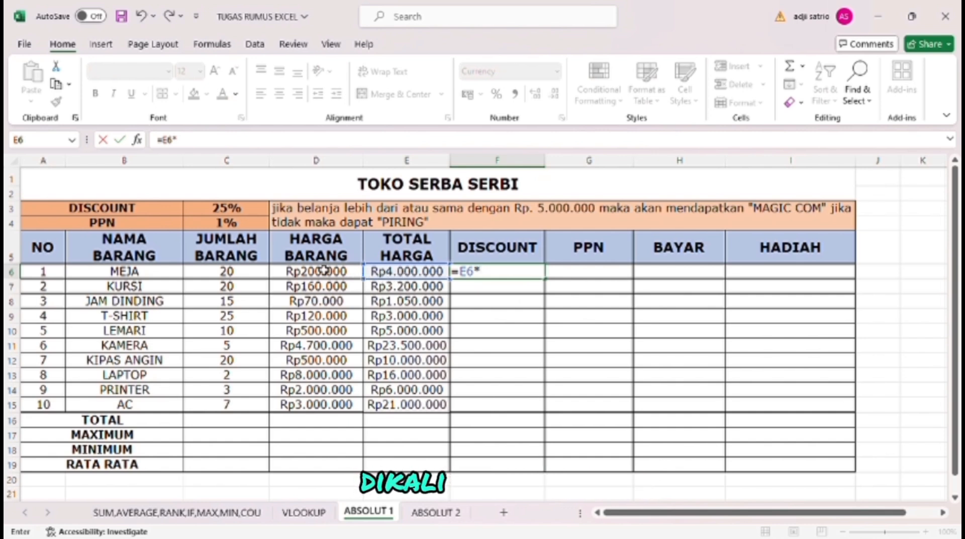
click(251, 214)
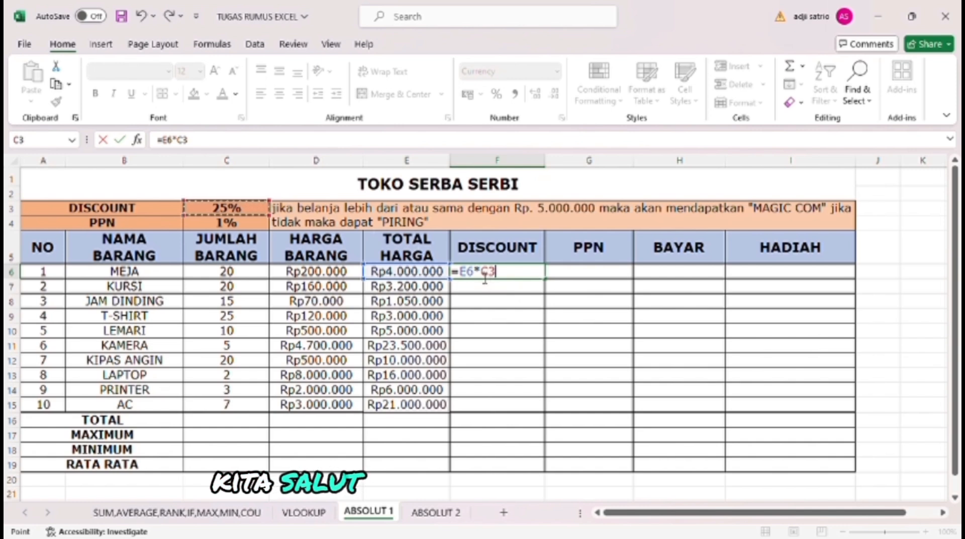
click(504, 272)
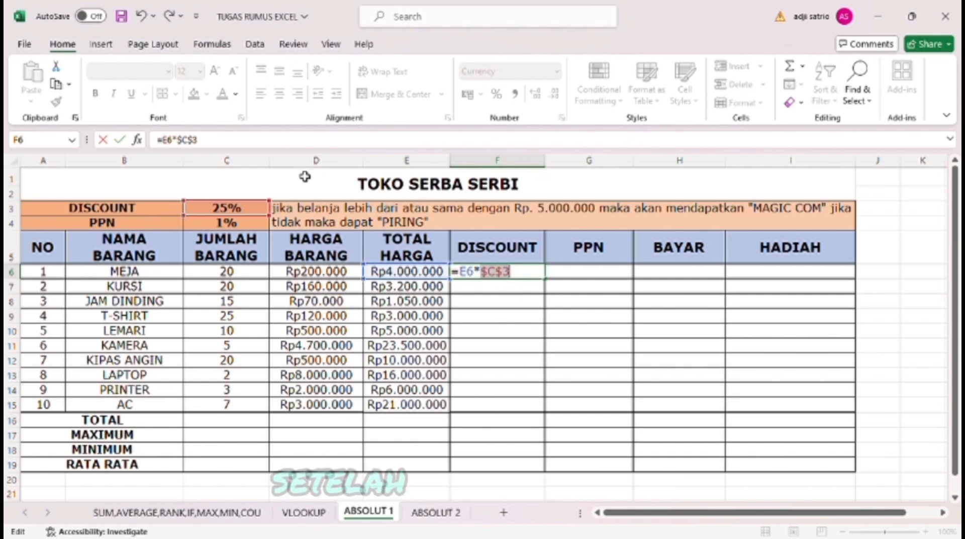
key(Return)
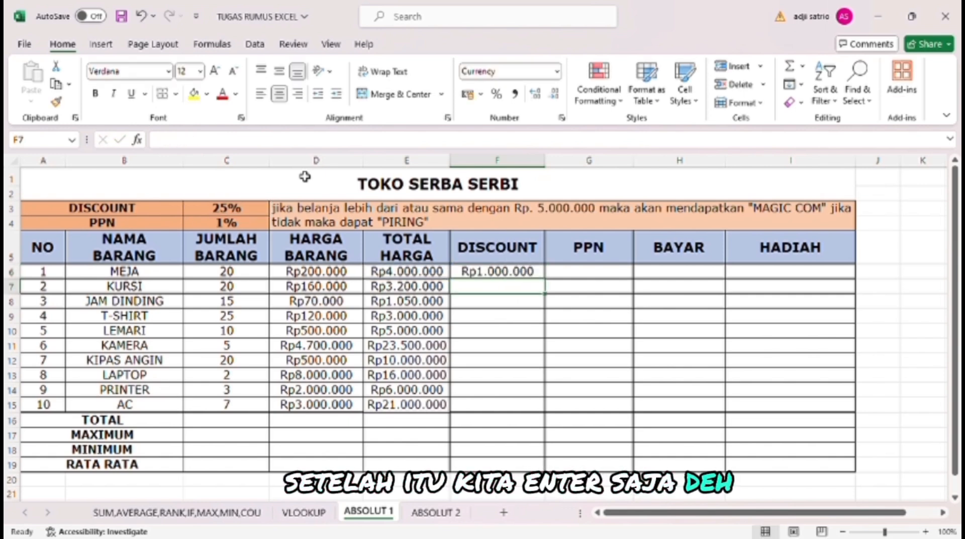
click(498, 272)
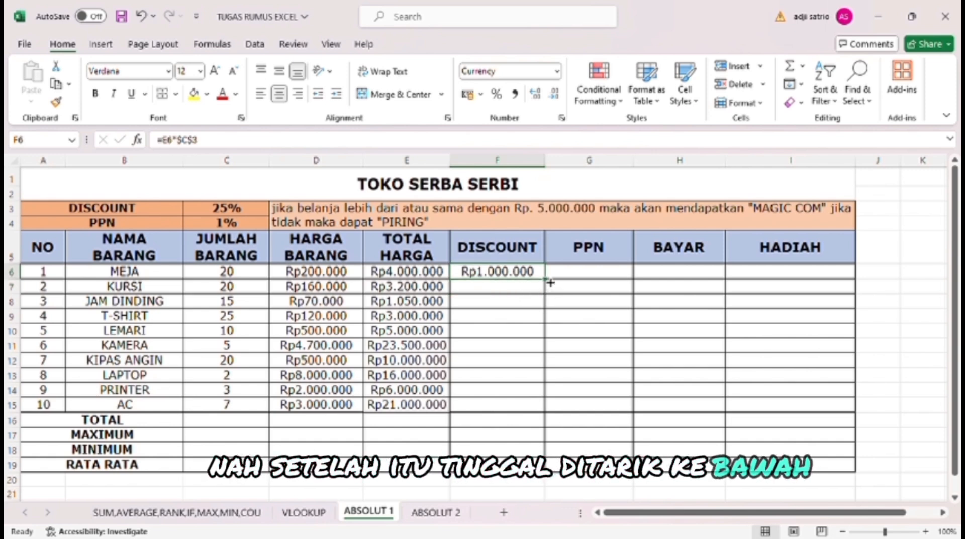
drag(550, 282, 572, 412)
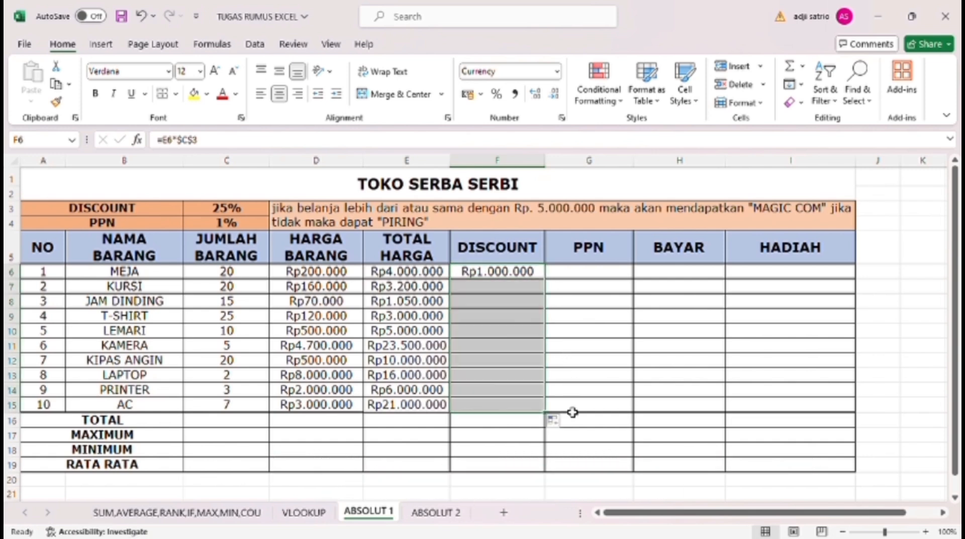
Calculate MEJA's PPN in G6 with =E6*$C$4 and fill the formula down the PPN column through G15
click(581, 274)
text(=)
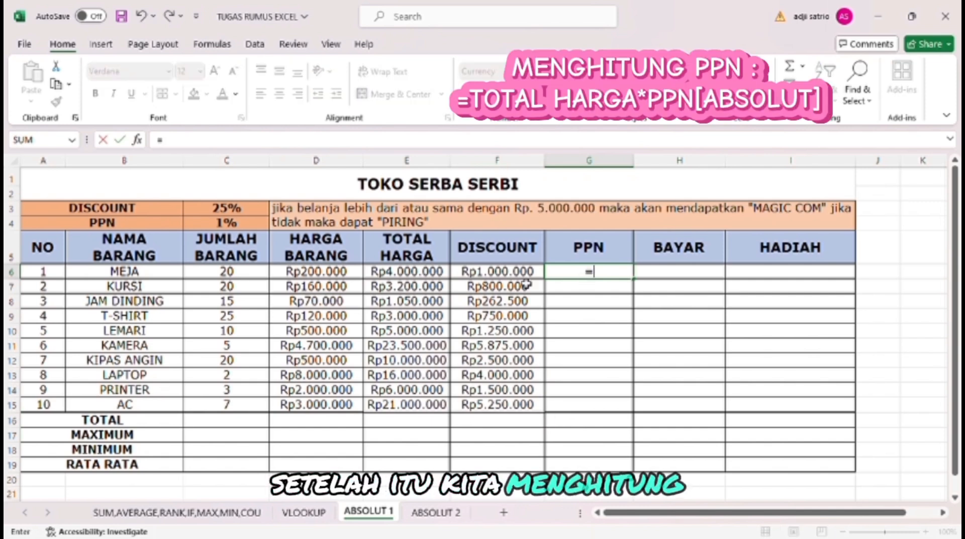
click(441, 278)
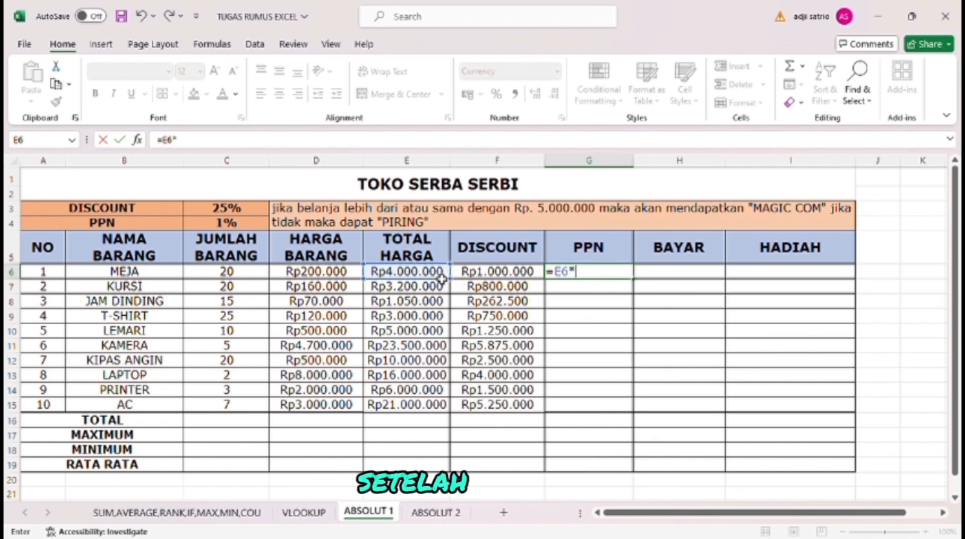
click(249, 225)
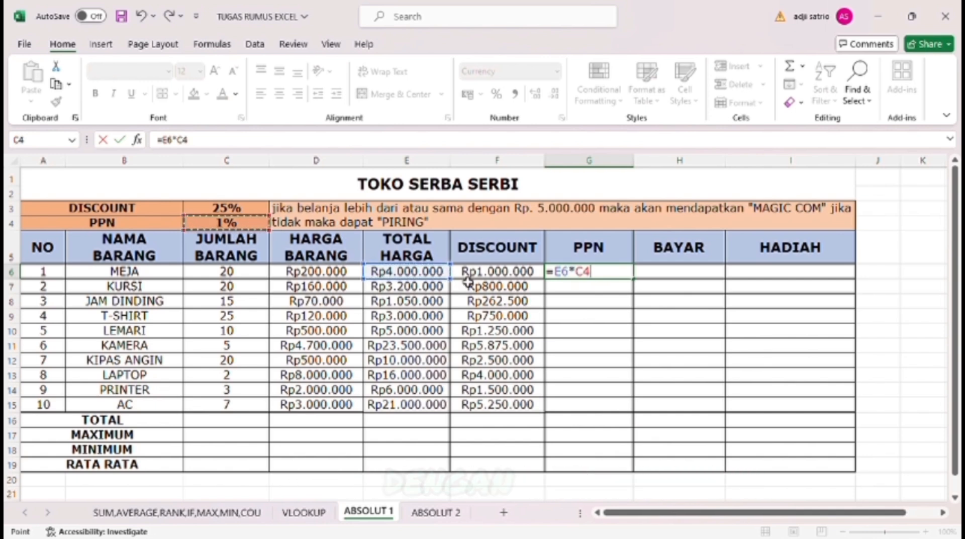
click(612, 280)
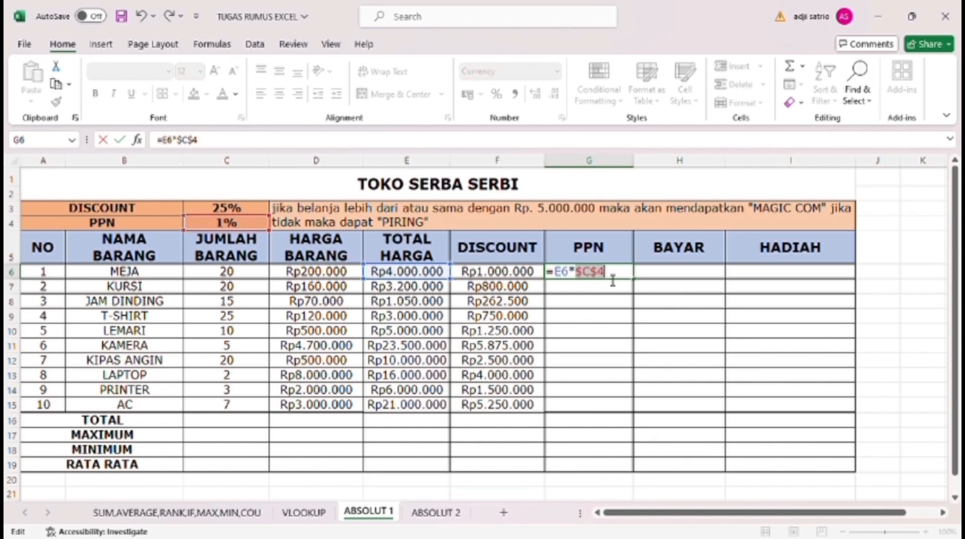
key(Return)
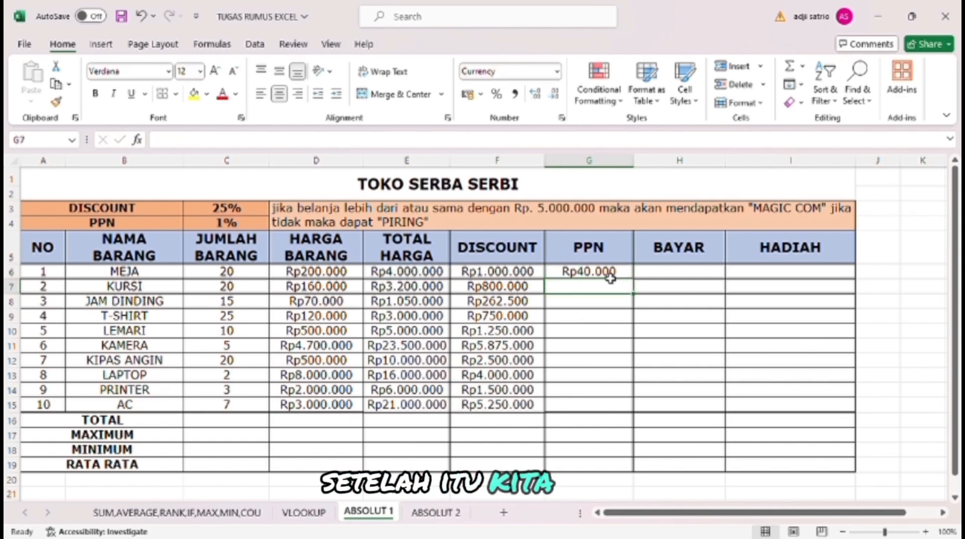
click(610, 277)
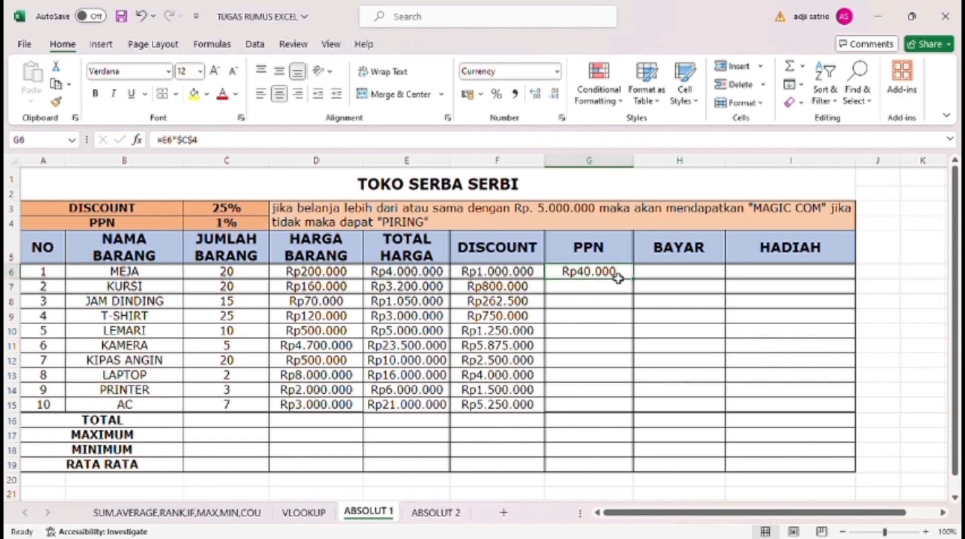
drag(634, 285, 644, 424)
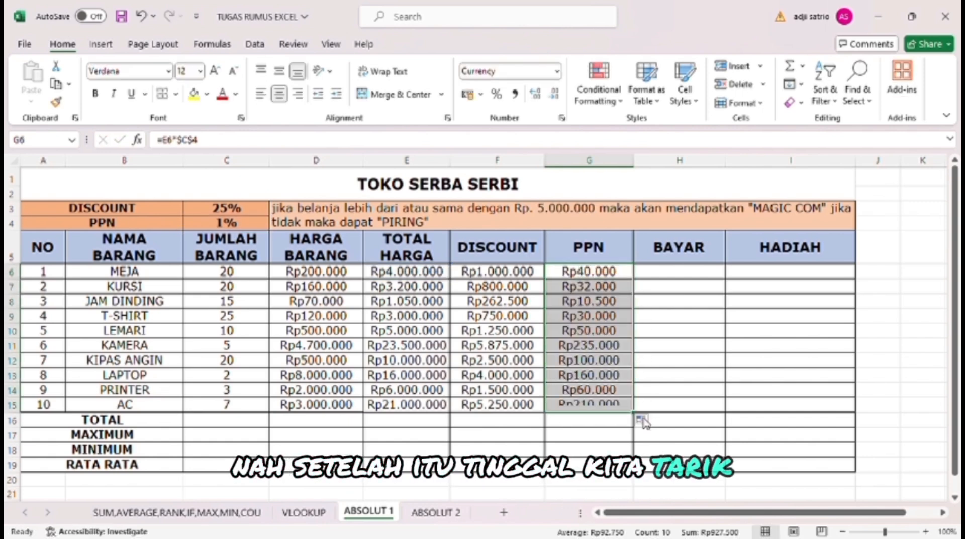
Calculate MEJA's payment in H6 with =E6-F6+G6 and fill the formula down the BAYAR column through H15
click(690, 274)
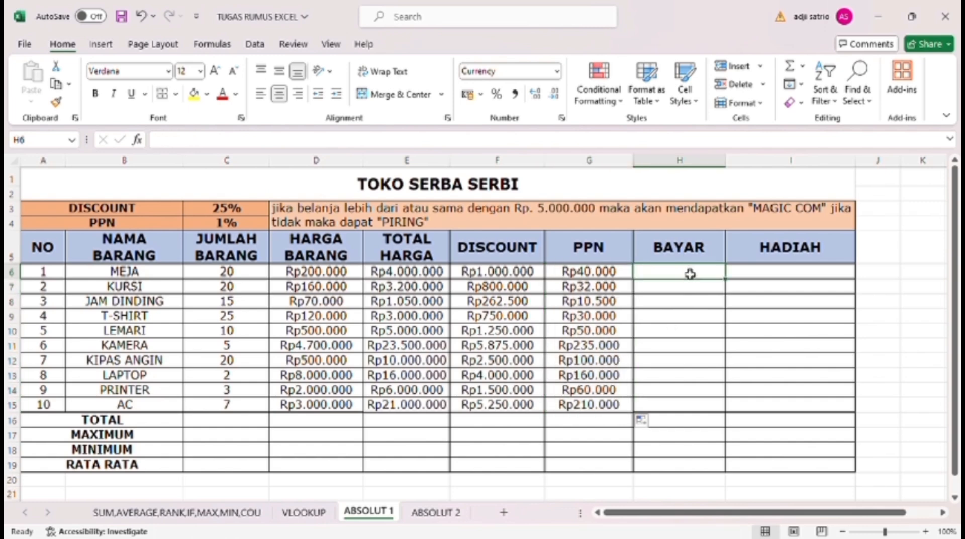
text(=)
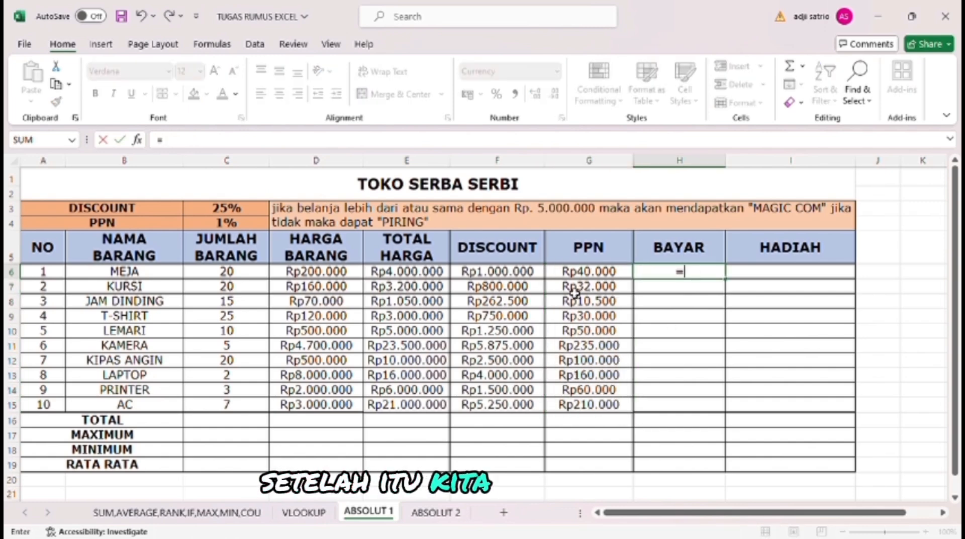
click(435, 273)
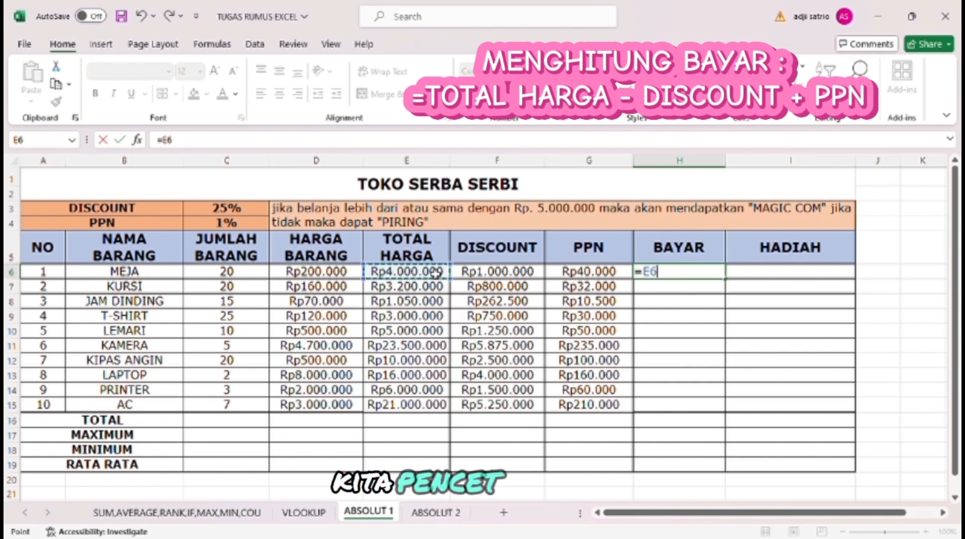
text(-)
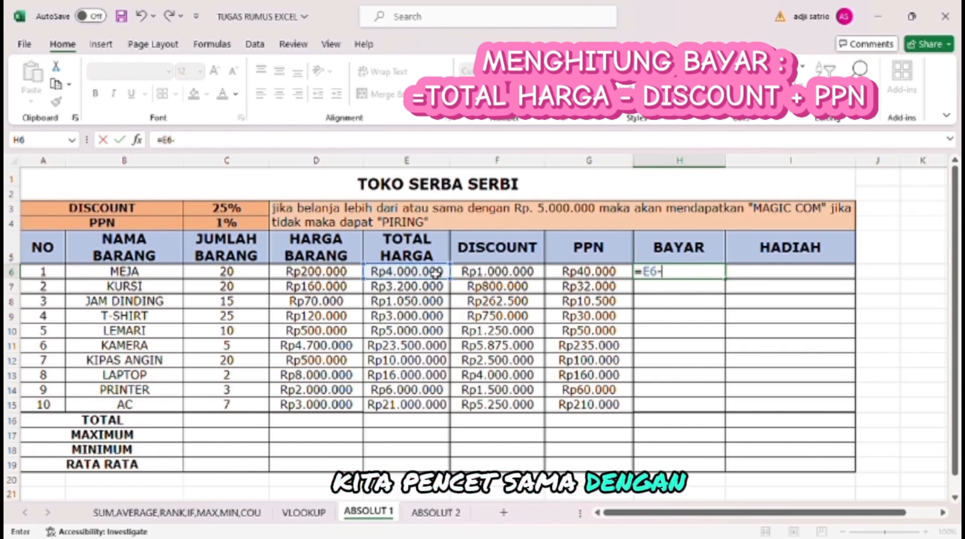
click(471, 278)
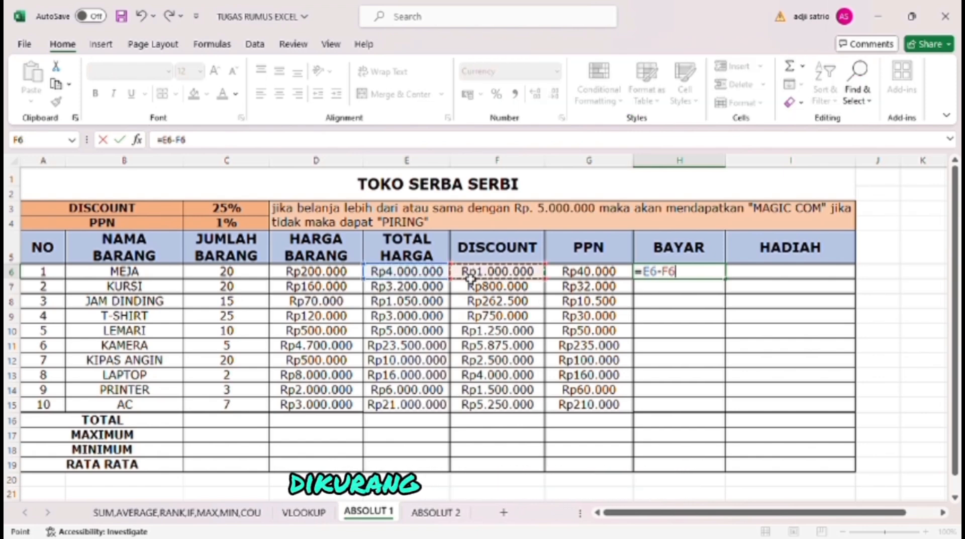
text(=)
key(BackSpace)
text(+)
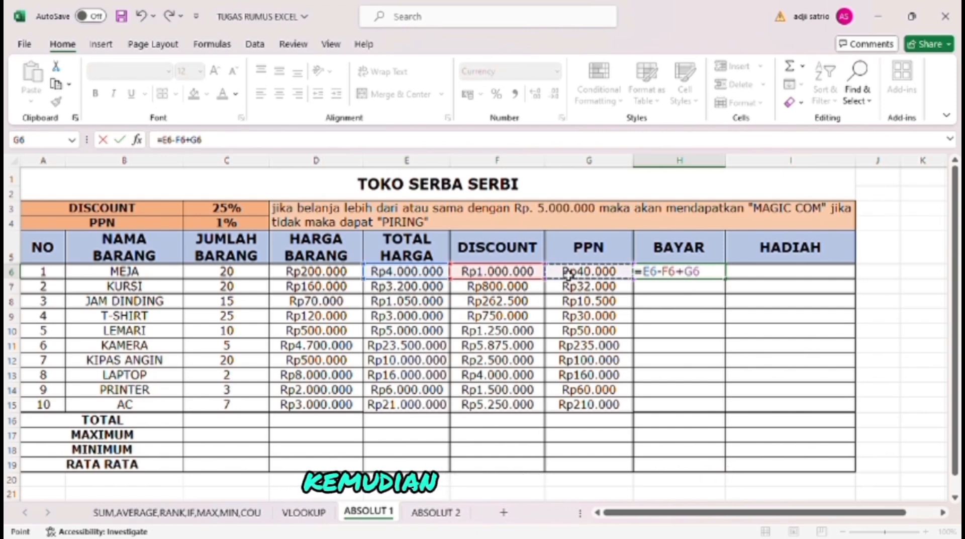
key(Return)
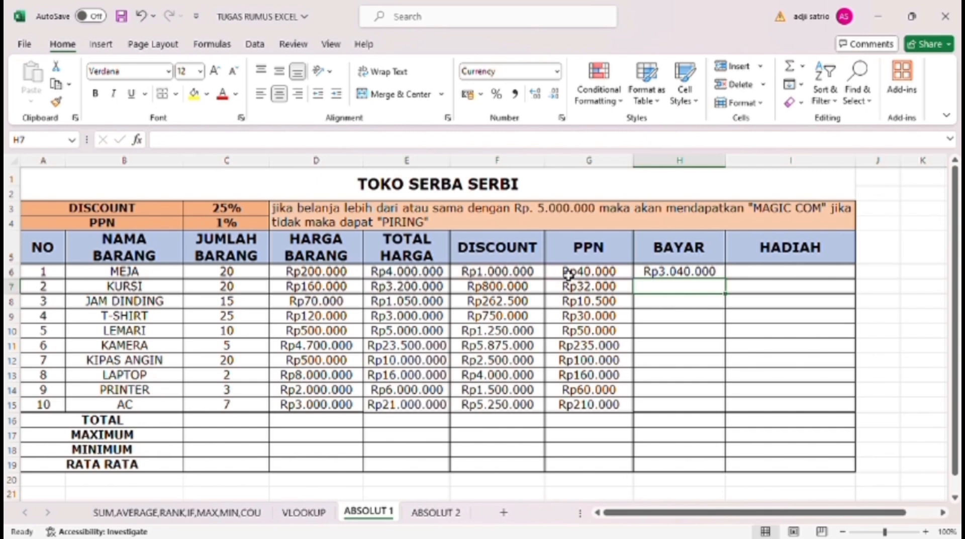
click(648, 270)
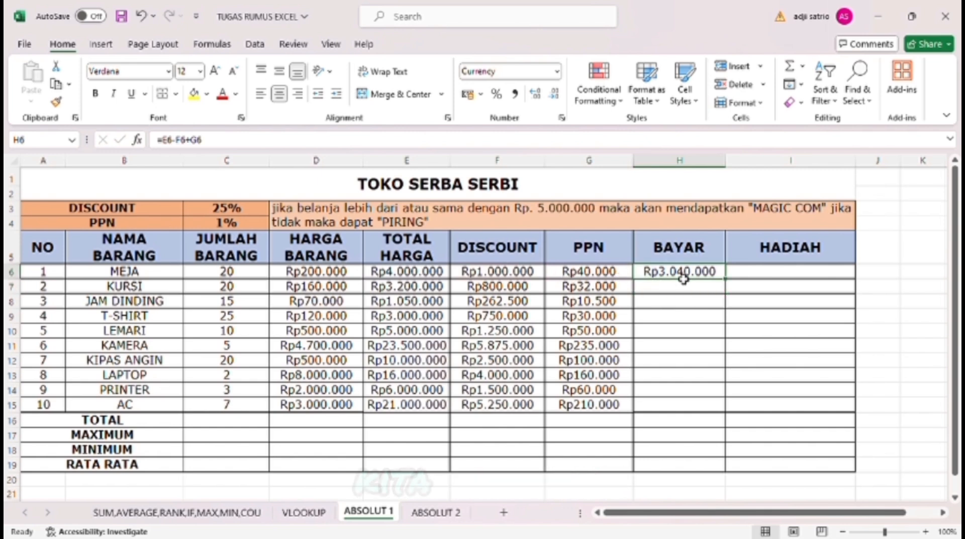
drag(716, 280, 732, 325)
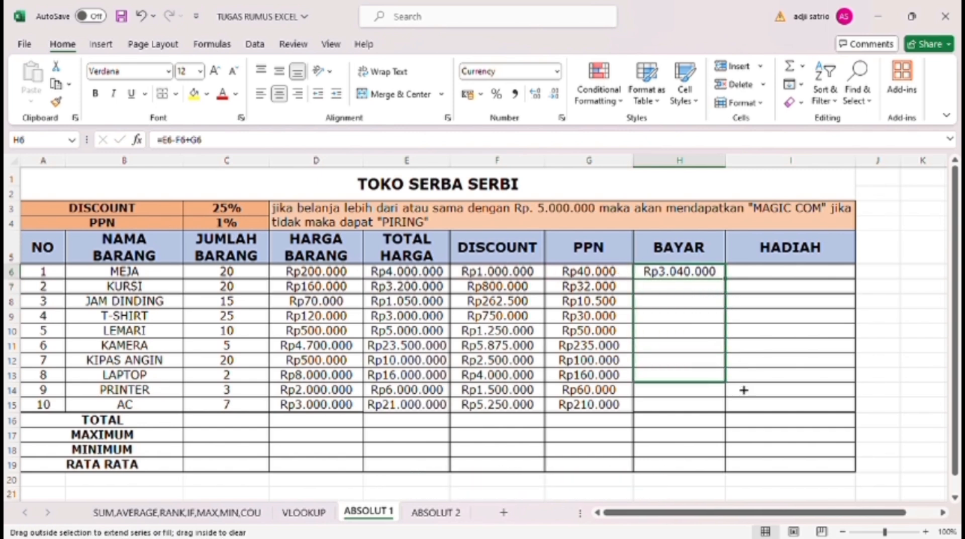
drag(744, 413, 746, 413)
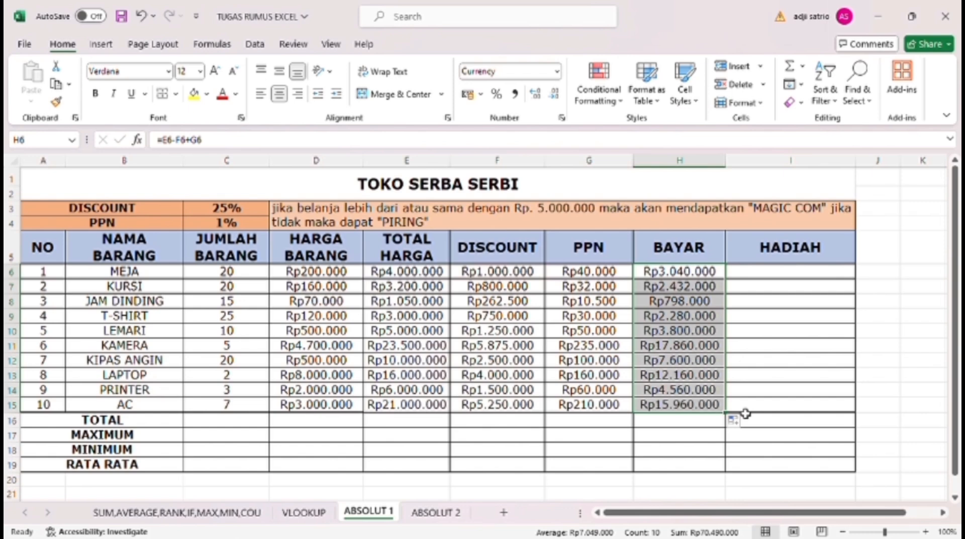
Begin an IF formula in I6 of the HADIAH column to determine MEJA's prize
click(777, 263)
text(=IF)
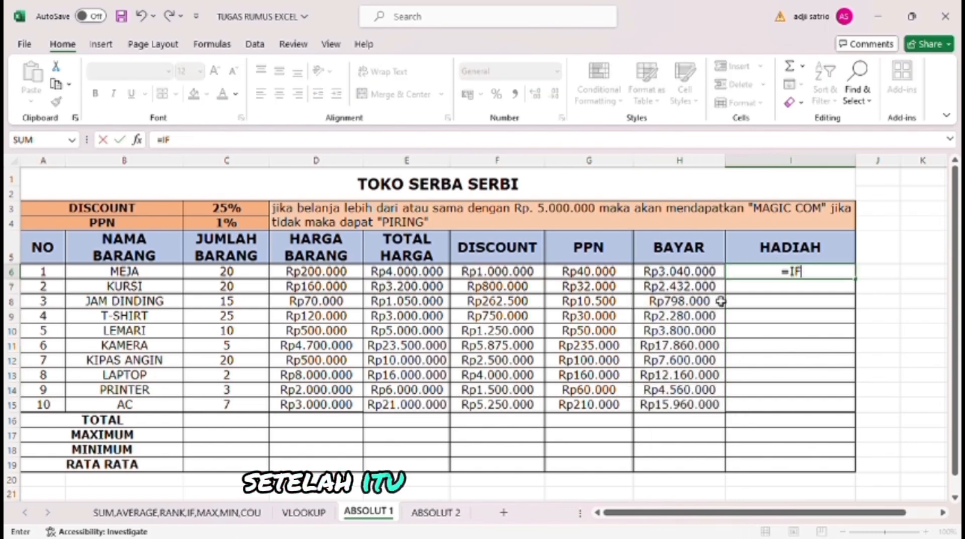
text(()
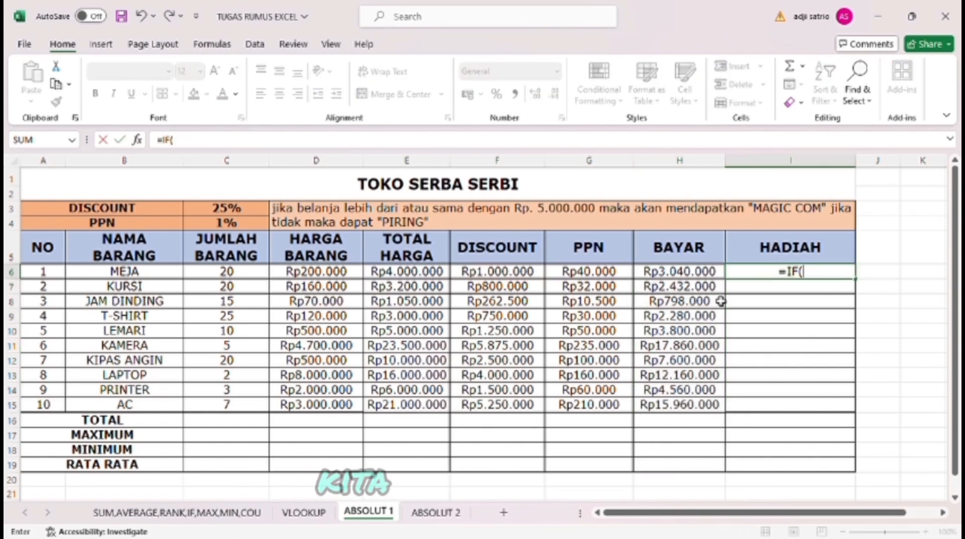